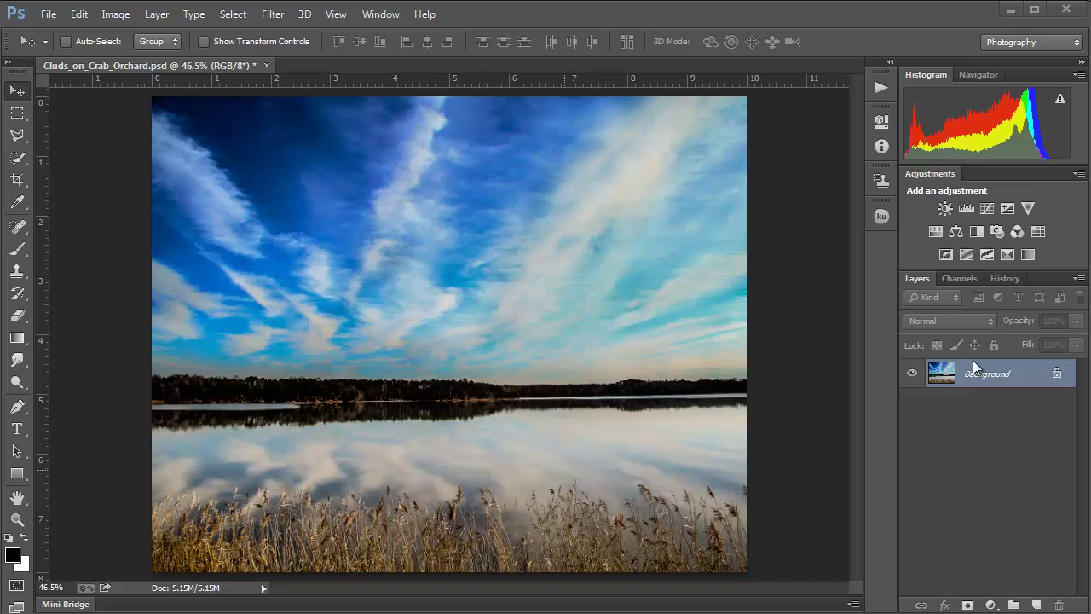
Step: Duplicate Background as Layer 1 and add a Brightness/Contrast layer with Brightness 83, Contrast 0
{"action": "key", "text": "ctrl+j"}
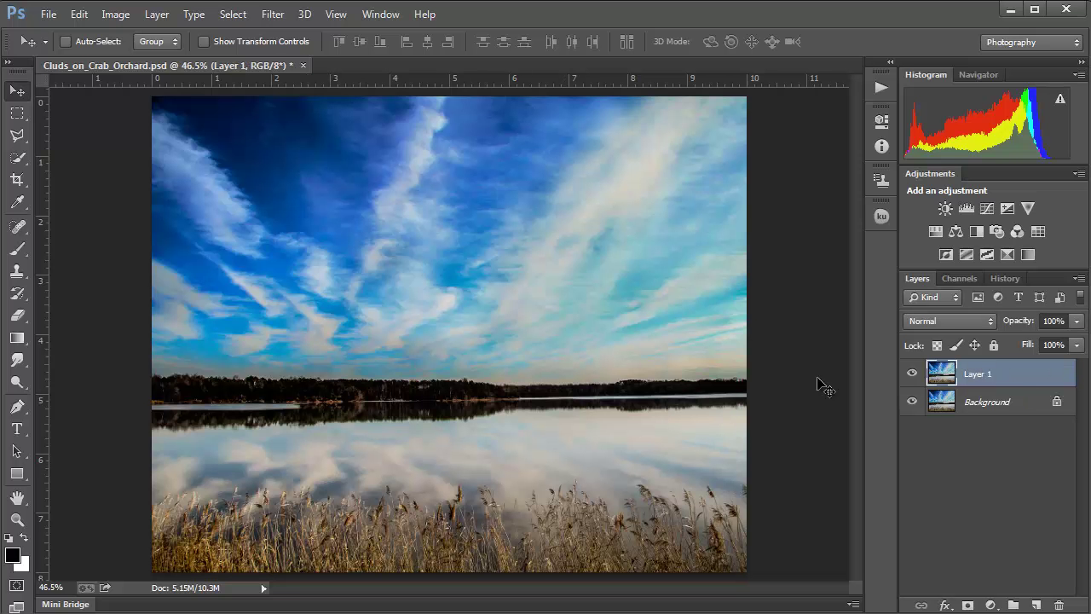
{"action": "left_click", "coordinate": [945, 209]}
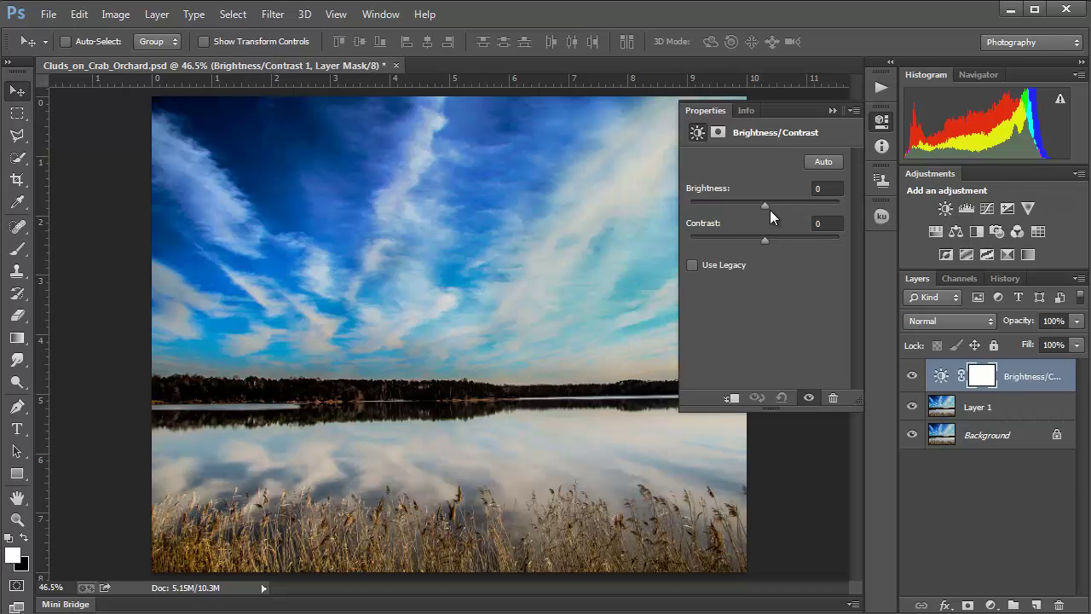
{"action": "left_click_drag", "start_coordinate": [767, 208], "coordinate": [798, 208]}
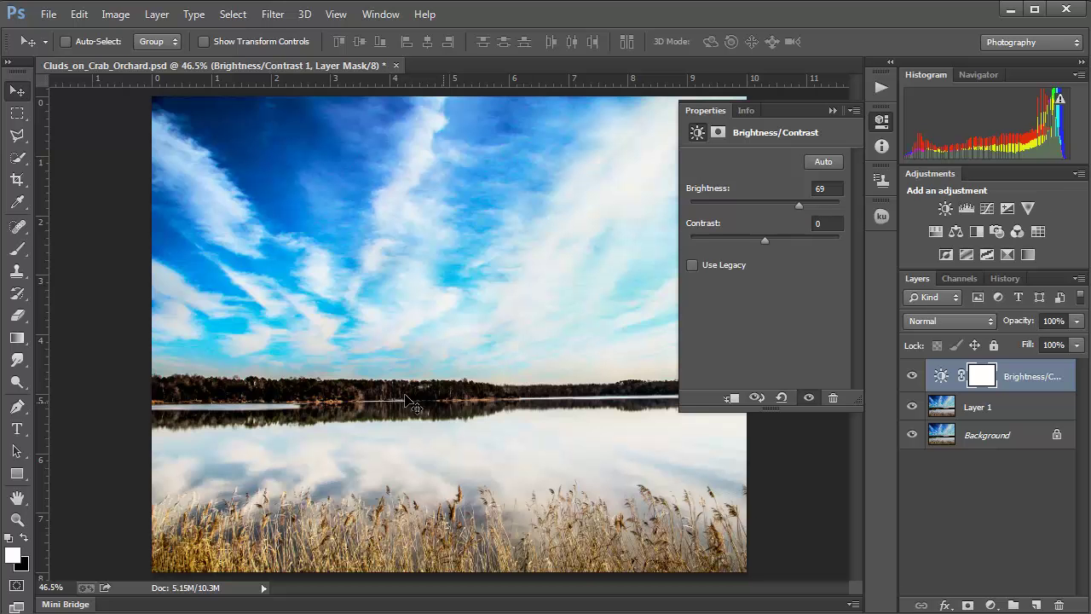
{"action": "left_click_drag", "start_coordinate": [799, 203], "coordinate": [806, 203]}
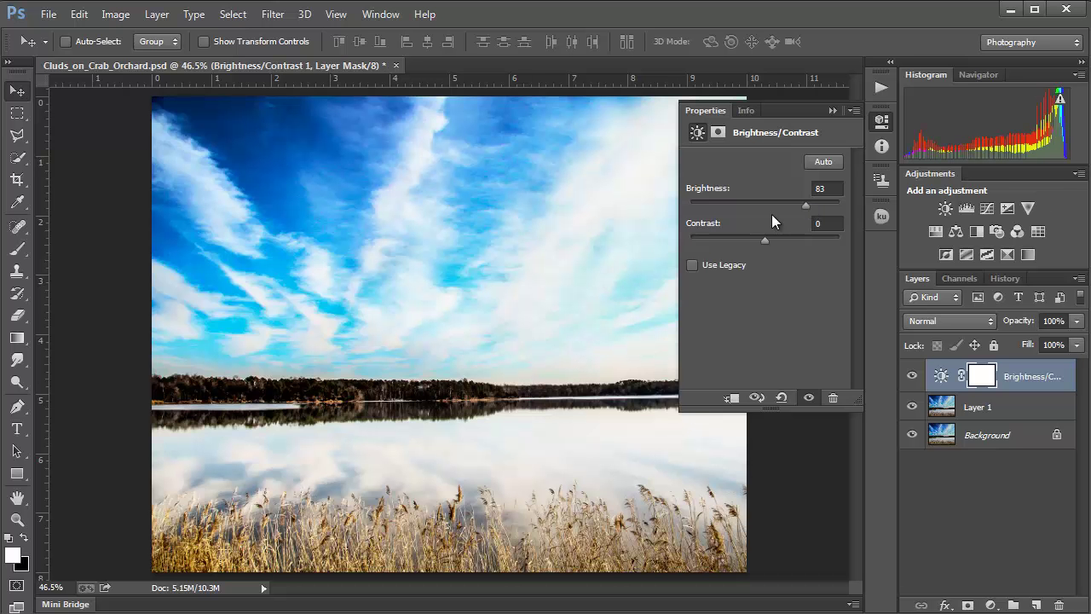
{"action": "left_click", "coordinate": [832, 110]}
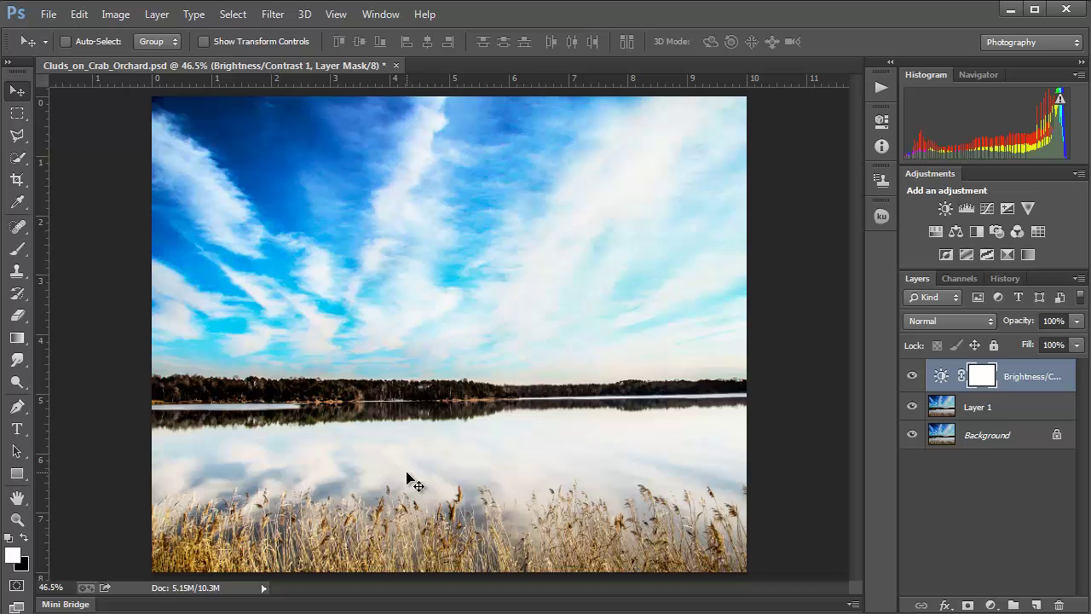
Step: Invert the Brightness/Contrast layer mask to solid black with Ctrl+I
{"action": "key", "text": "ctrl+i"}
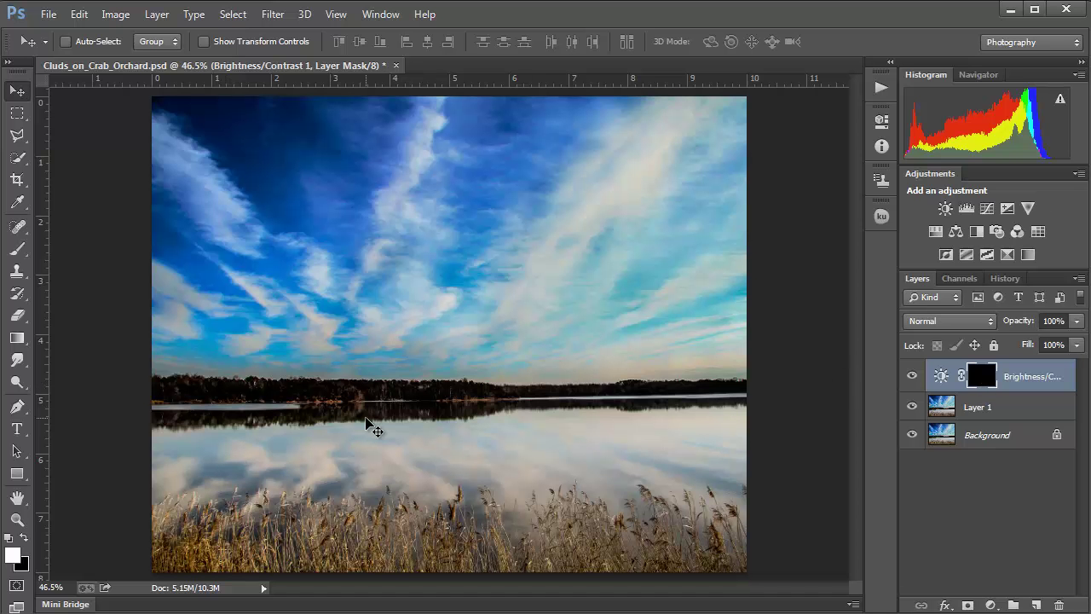
Step: Choose the Brush Tool at size 50 and paint a first white stroke across the treeline
{"action": "left_click", "coordinate": [19, 253]}
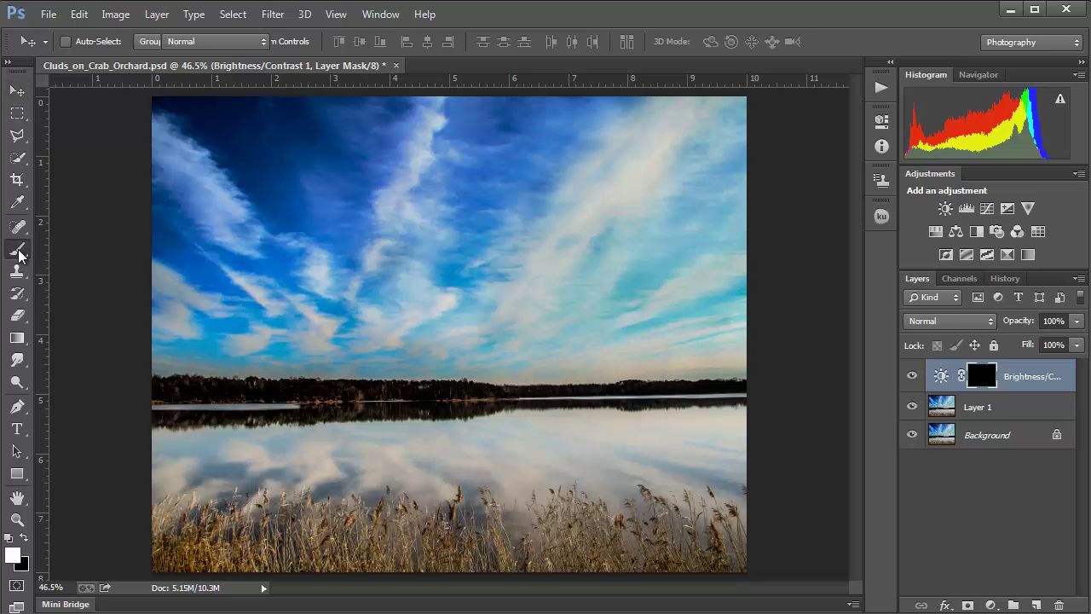
{"action": "right_click", "coordinate": [18, 253]}
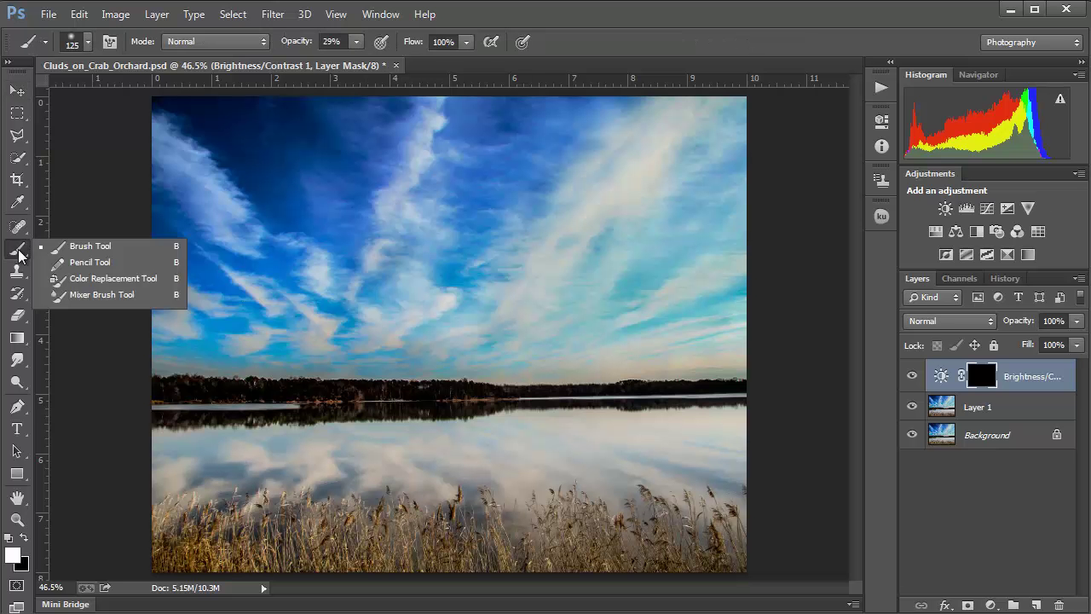
{"action": "left_click", "coordinate": [92, 249]}
{"action": "key", "text": "bracketleft"}
{"action": "key", "text": "bracketleft"}
{"action": "key", "text": "bracketleft"}
{"action": "key", "text": "bracketleft"}
{"action": "key", "text": "bracketleft"}
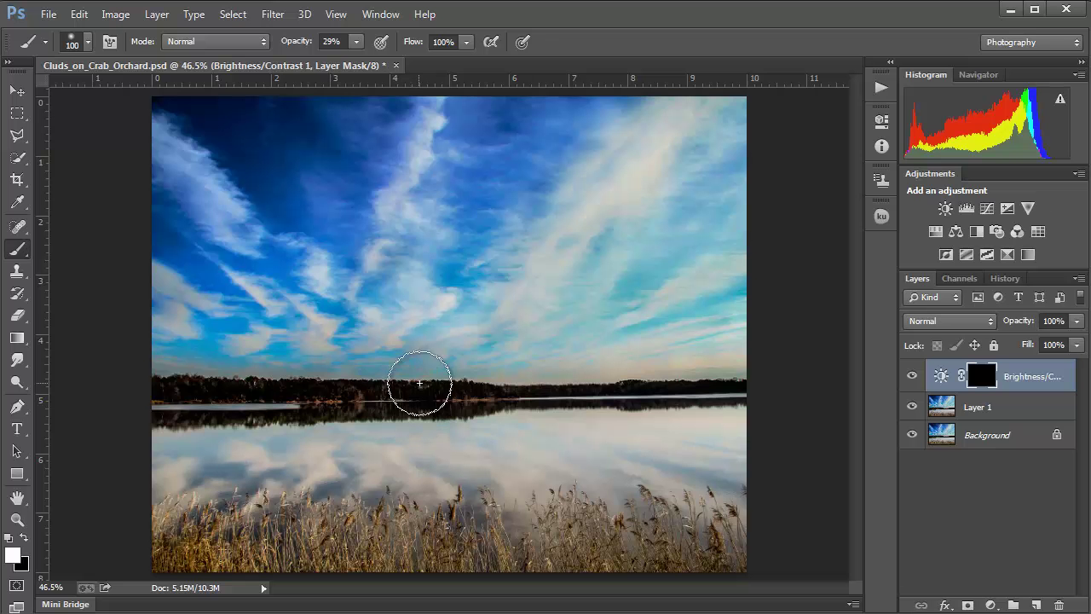
{"action": "key", "text": "bracketleft"}
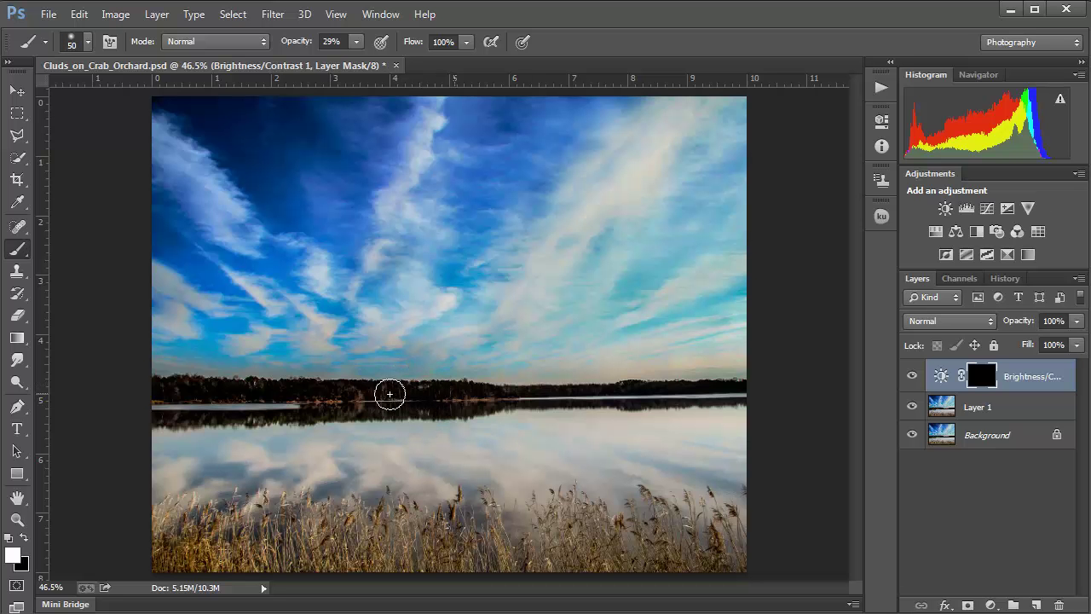
{"action": "mouse_move", "coordinate": [475, 391]}
{"action": "left_mouse_down"}
{"action": "mouse_move", "coordinate": [199, 392]}
{"action": "mouse_move", "coordinate": [393, 392]}
{"action": "mouse_move", "coordinate": [251, 389]}
{"action": "left_mouse_up"}
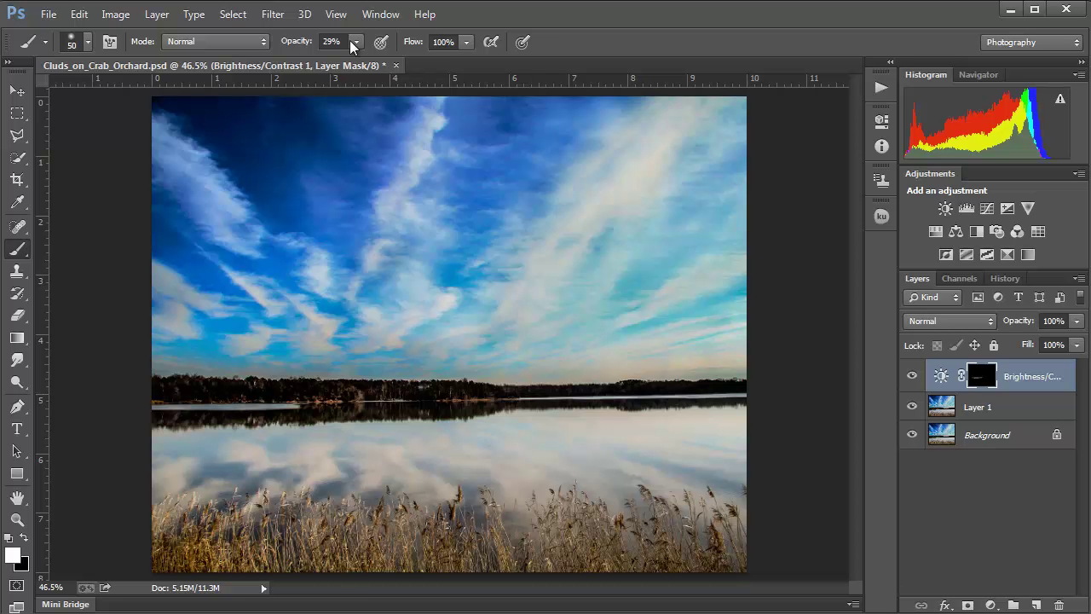
Step: Set brush opacity to 43% and paint along the tree line and shoreline strip
{"action": "left_click", "coordinate": [356, 41]}
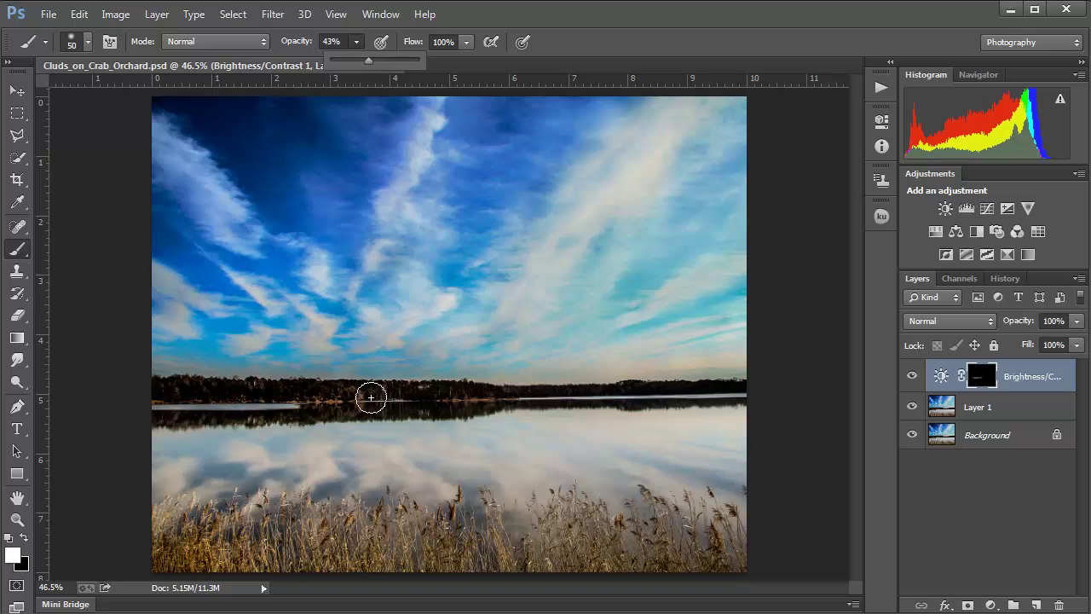
{"action": "key", "text": "4"}
{"action": "key", "text": "3"}
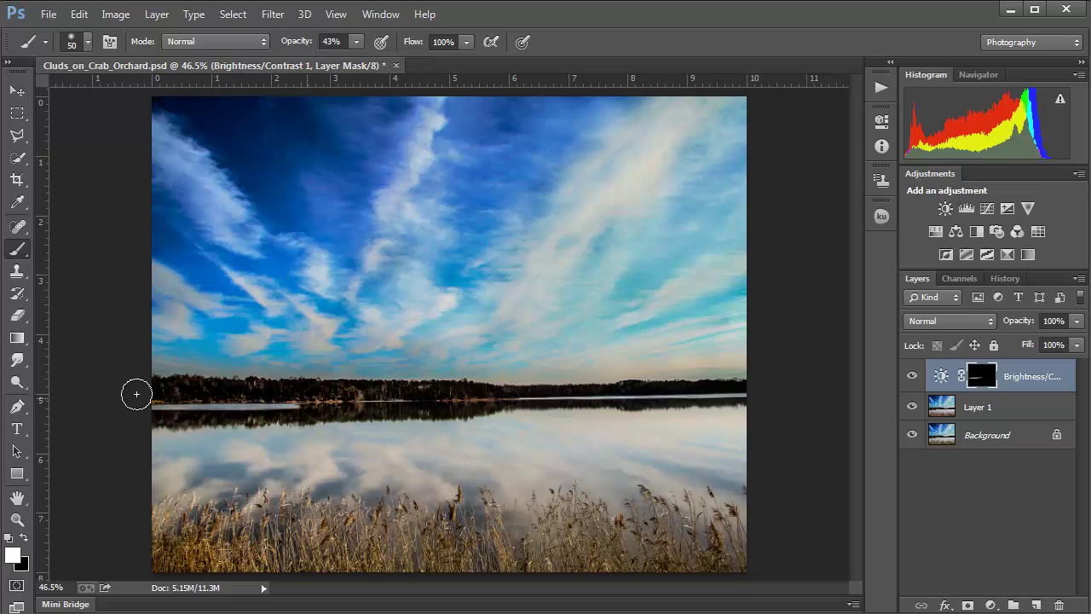
{"action": "mouse_move", "coordinate": [570, 389]}
{"action": "left_mouse_down"}
{"action": "mouse_move", "coordinate": [677, 390]}
{"action": "mouse_move", "coordinate": [585, 395]}
{"action": "mouse_move", "coordinate": [685, 392]}
{"action": "mouse_move", "coordinate": [713, 406]}
{"action": "mouse_move", "coordinate": [630, 397]}
{"action": "mouse_move", "coordinate": [397, 409]}
{"action": "mouse_move", "coordinate": [455, 412]}
{"action": "left_mouse_up"}
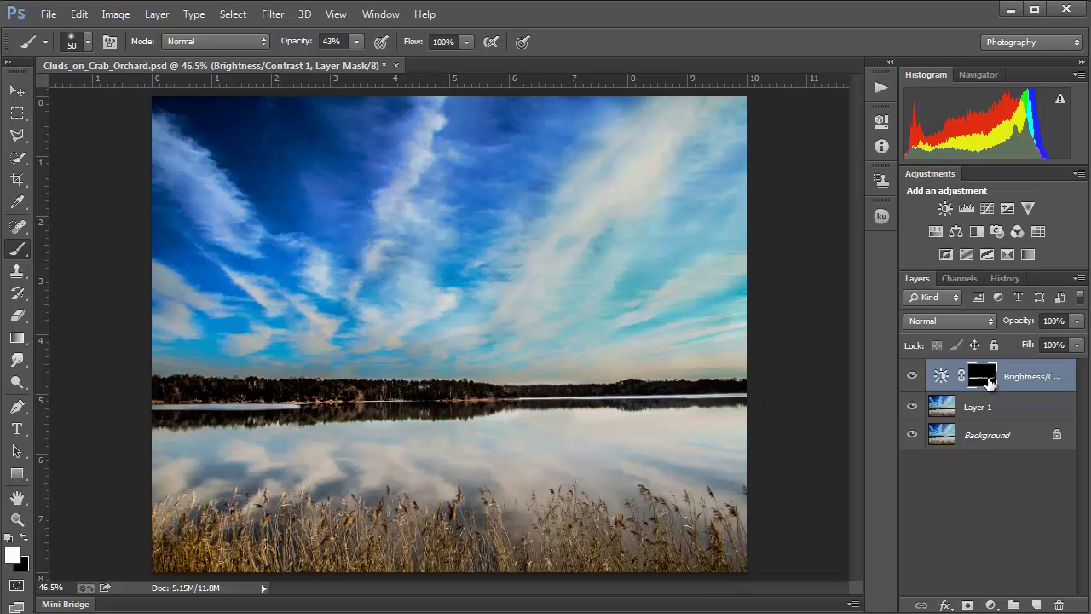
{"action": "mouse_move", "coordinate": [219, 392]}
{"action": "left_mouse_down"}
{"action": "mouse_move", "coordinate": [154, 406]}
{"action": "mouse_move", "coordinate": [316, 404]}
{"action": "mouse_move", "coordinate": [255, 412]}
{"action": "left_mouse_up"}
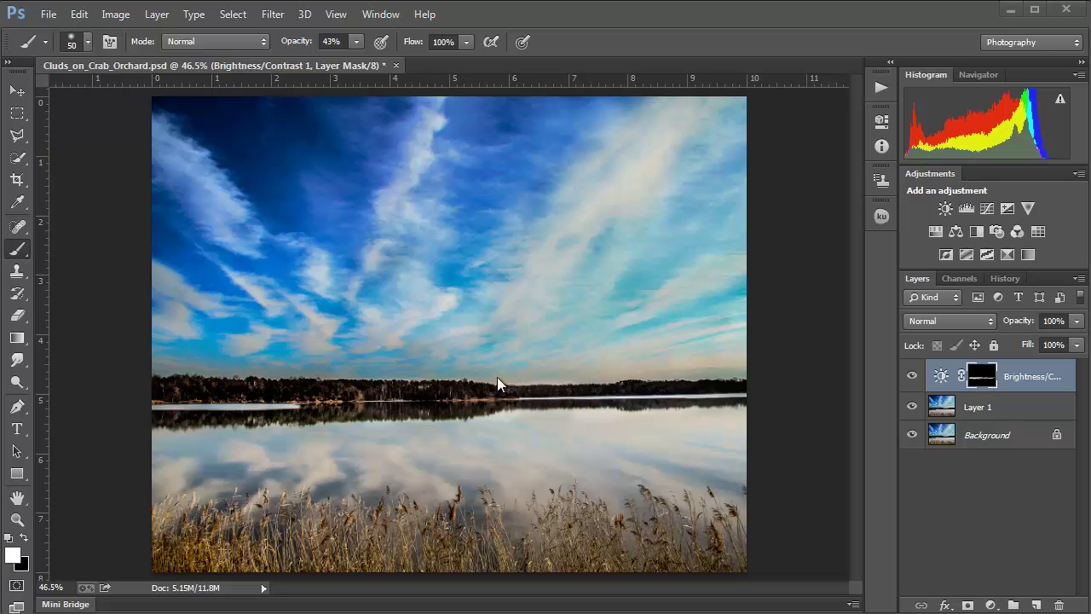
Step: Raise brush opacity from 43% to 100% and zoom to 100% on the treeline
{"action": "left_click", "coordinate": [356, 43]}
{"action": "left_click_drag", "start_coordinate": [362, 63], "coordinate": [486, 83]}
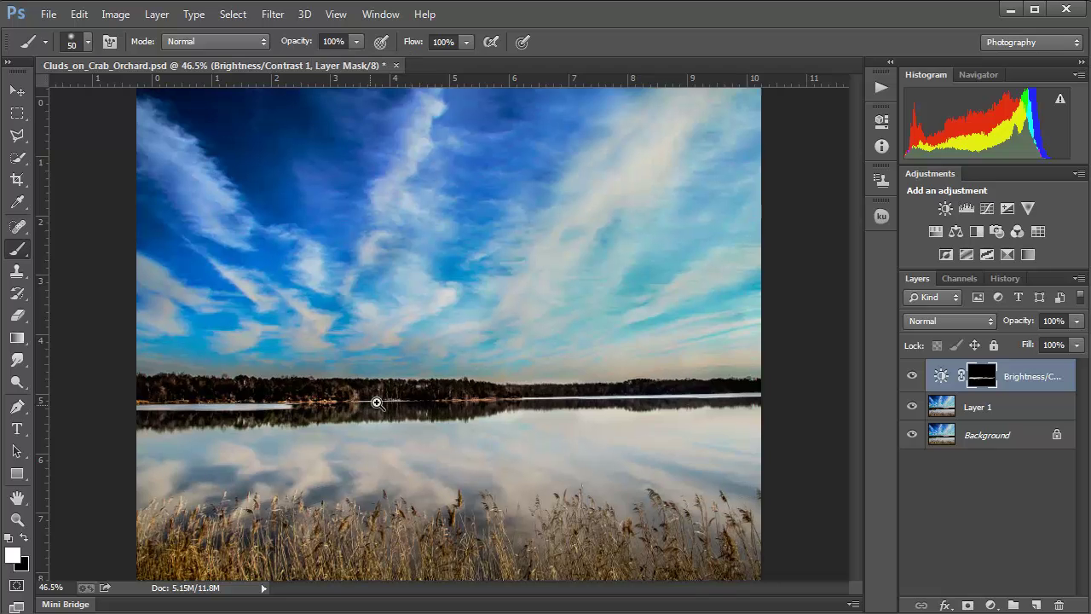
{"action": "key", "text": "ctrl+plus"}
{"action": "key", "text": "ctrl+plus"}
{"action": "key", "text": "ctrl+plus"}
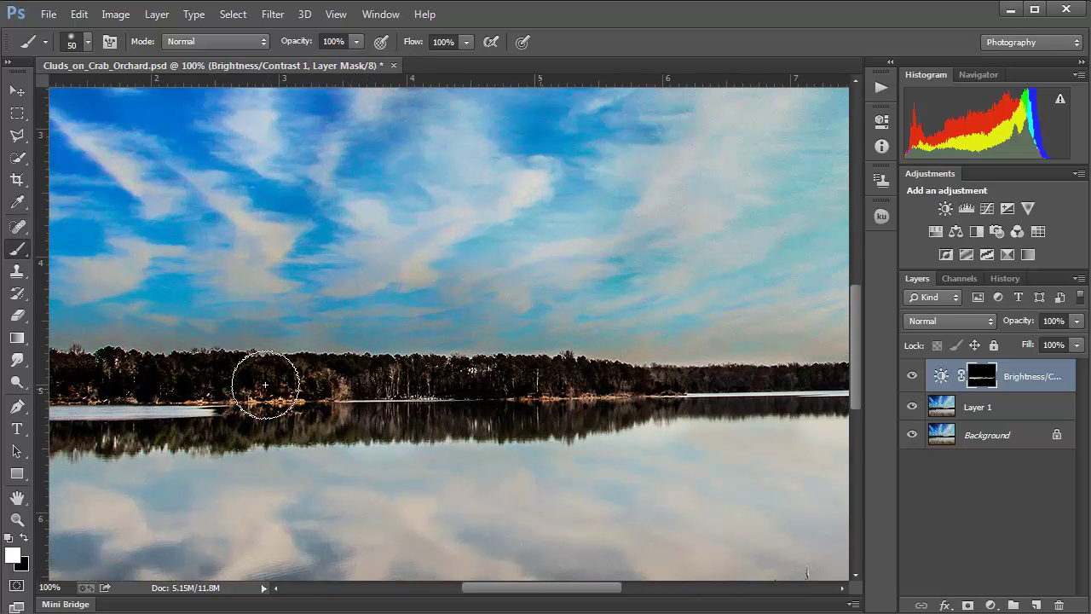
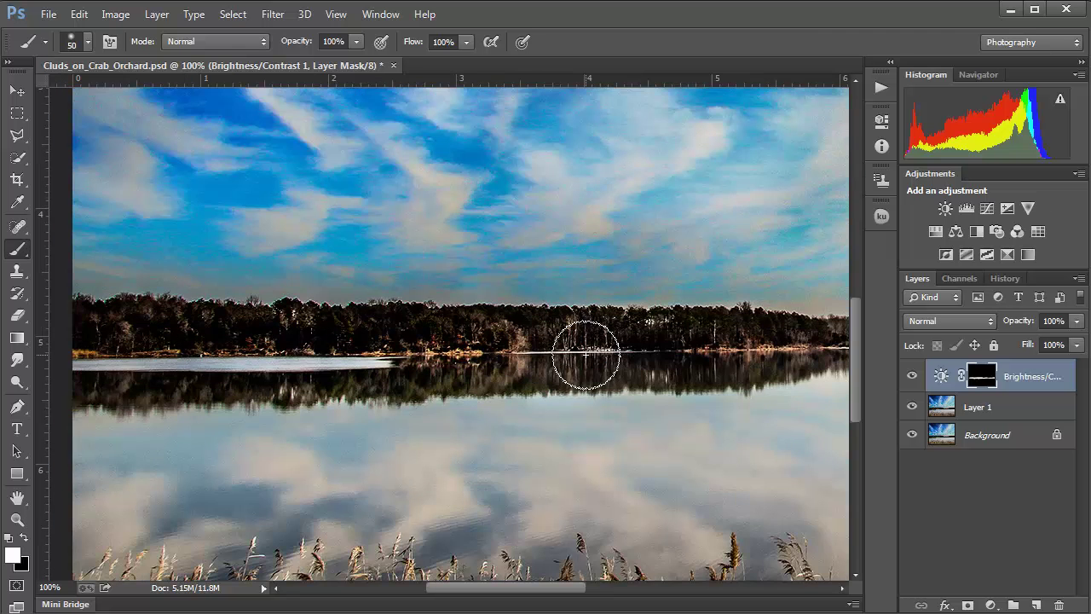
Step: Set the brush to 174 px size, 0% hardness and 29% opacity at a zoomed-out view
{"action": "key", "text": "ctrl+minus"}
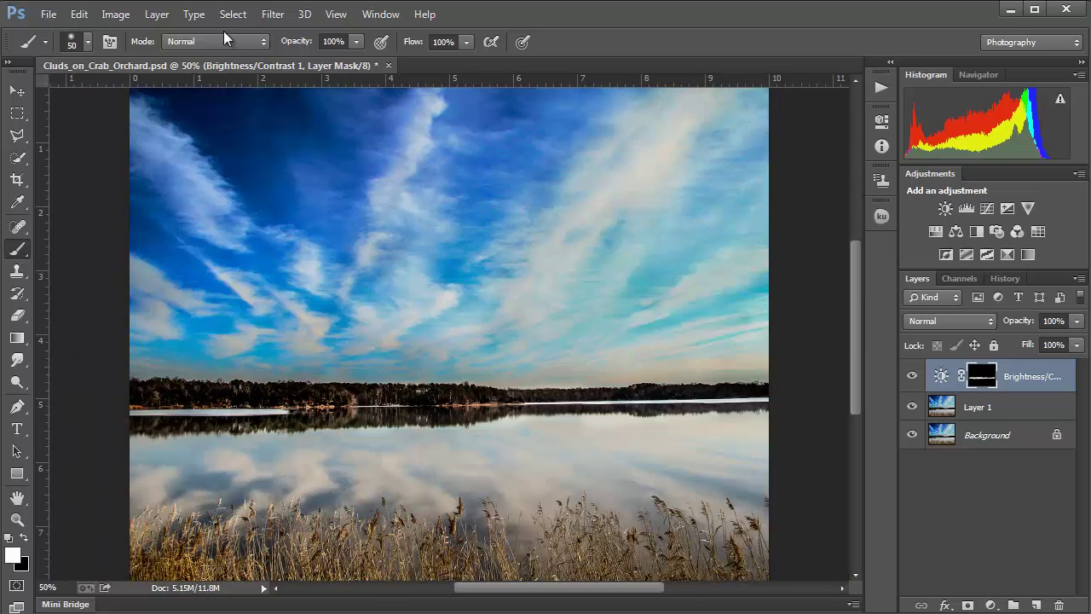
{"action": "left_click_drag", "start_coordinate": [356, 42], "coordinate": [291, 60]}
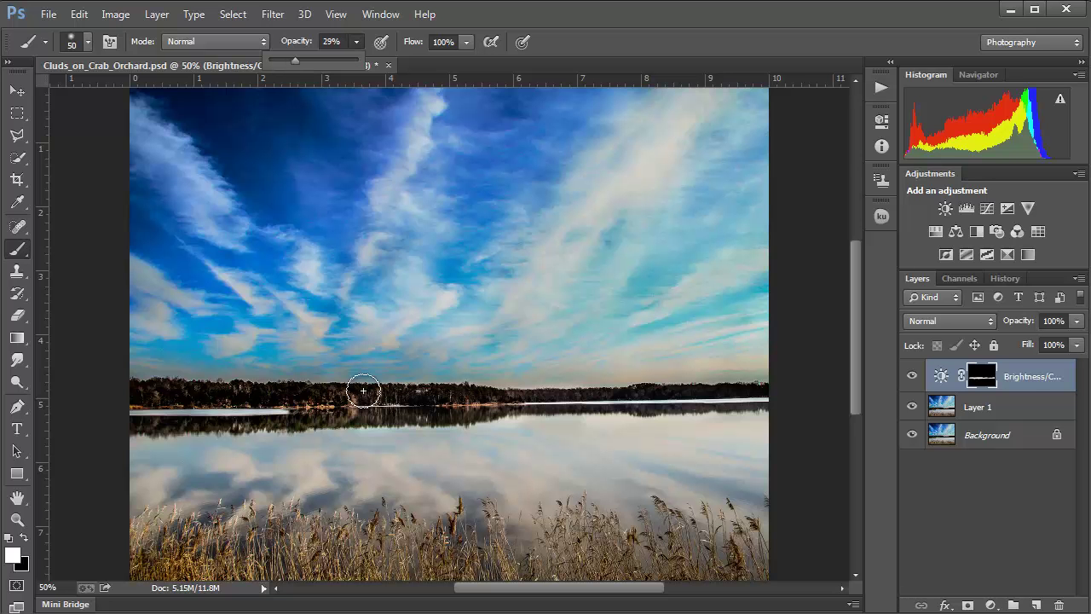
{"action": "key", "text": "bracketright"}
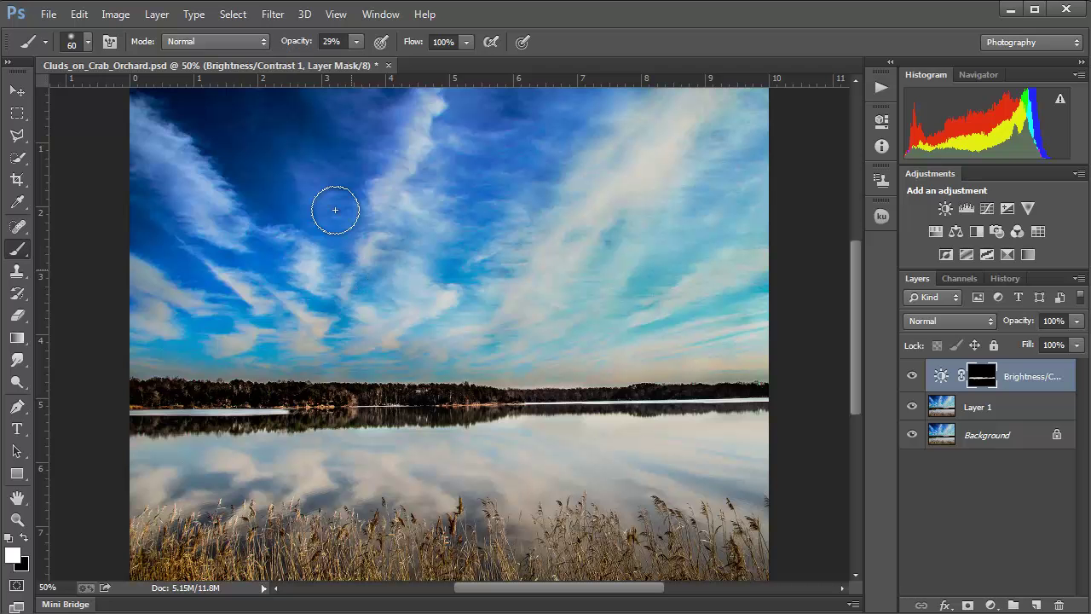
{"action": "key", "text": "bracketright"}
{"action": "key", "text": "bracketright"}
{"action": "key", "text": "bracketright"}
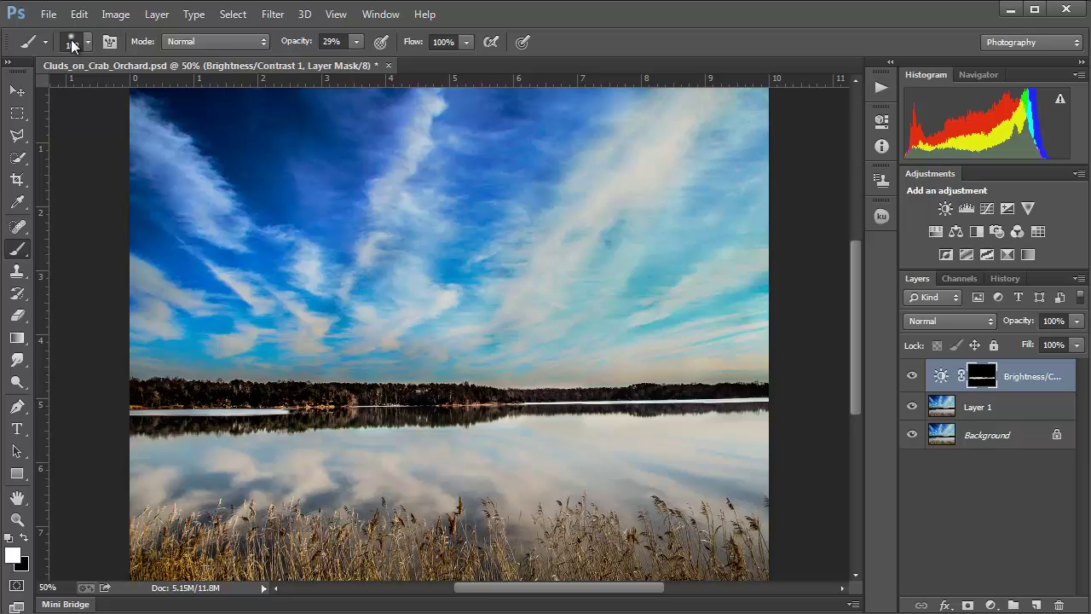
{"action": "left_click", "coordinate": [73, 48]}
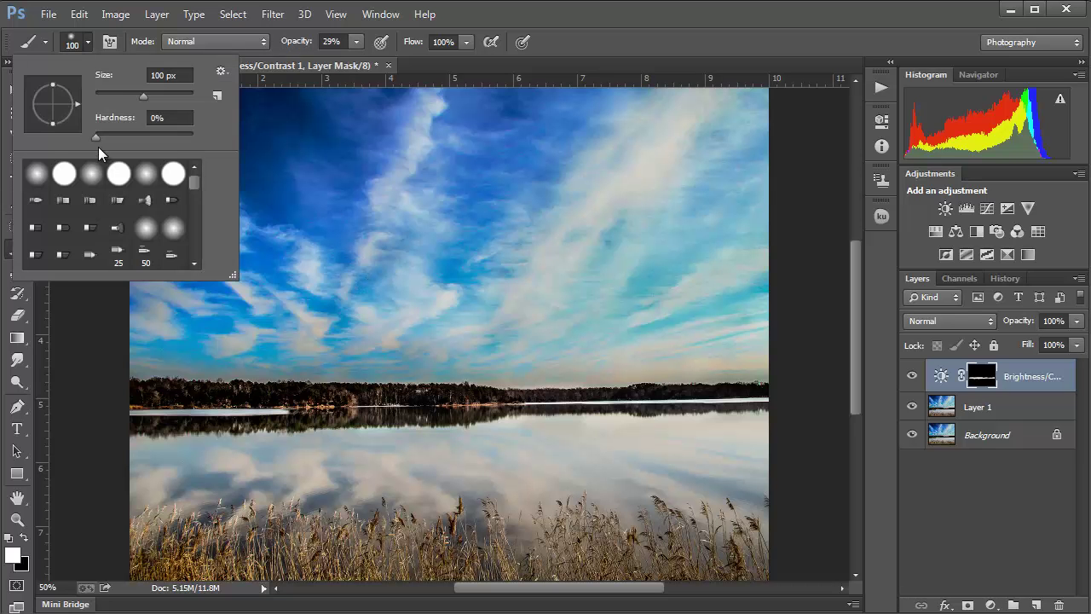
{"action": "left_click", "coordinate": [96, 137]}
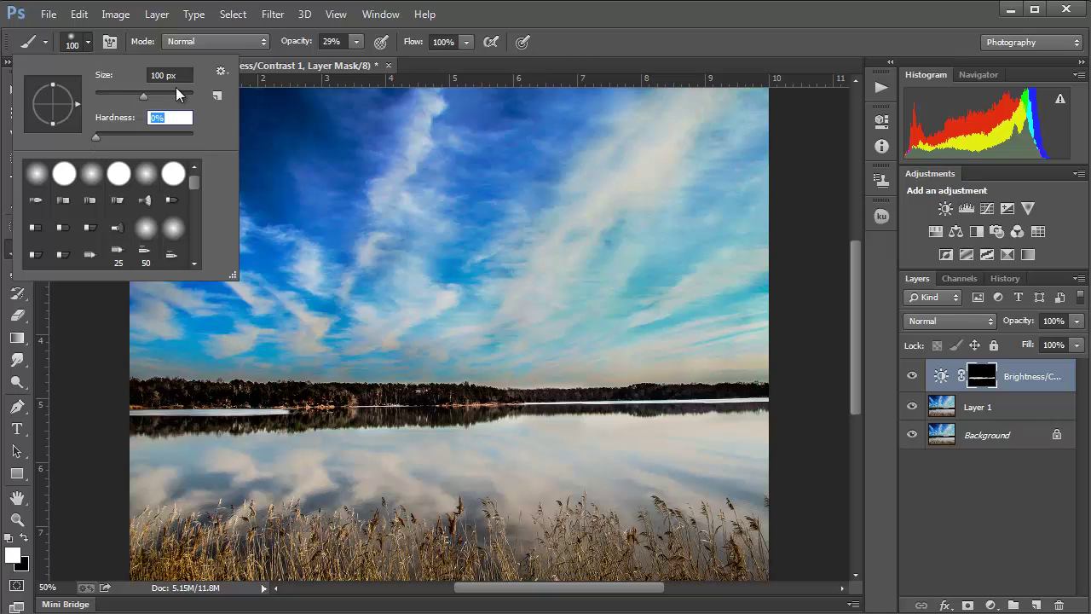
{"action": "left_click_drag", "start_coordinate": [153, 95], "coordinate": [162, 95]}
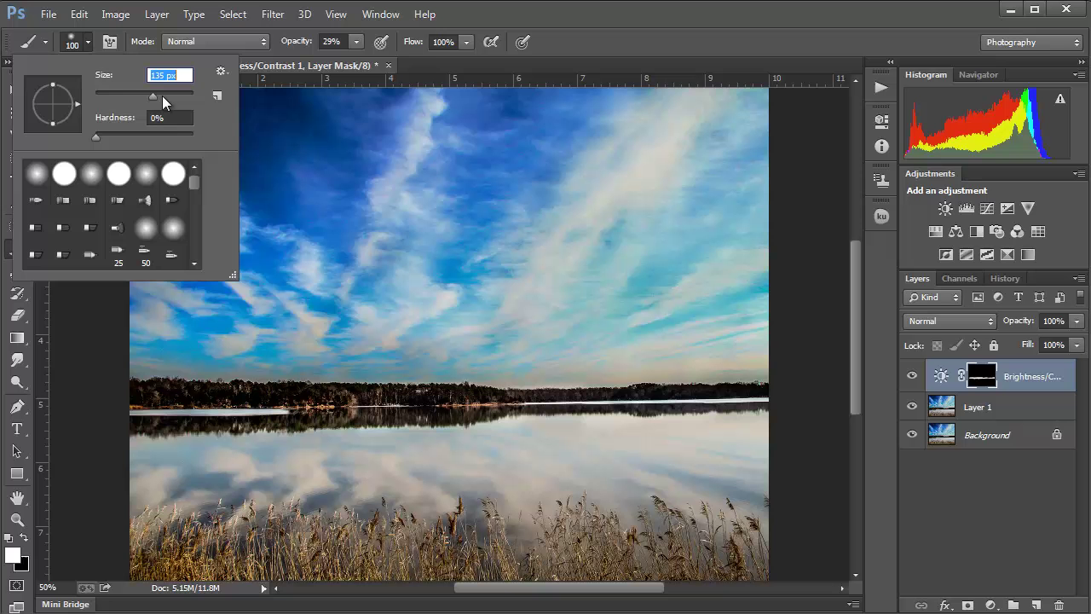
{"action": "left_click", "coordinate": [564, 38]}
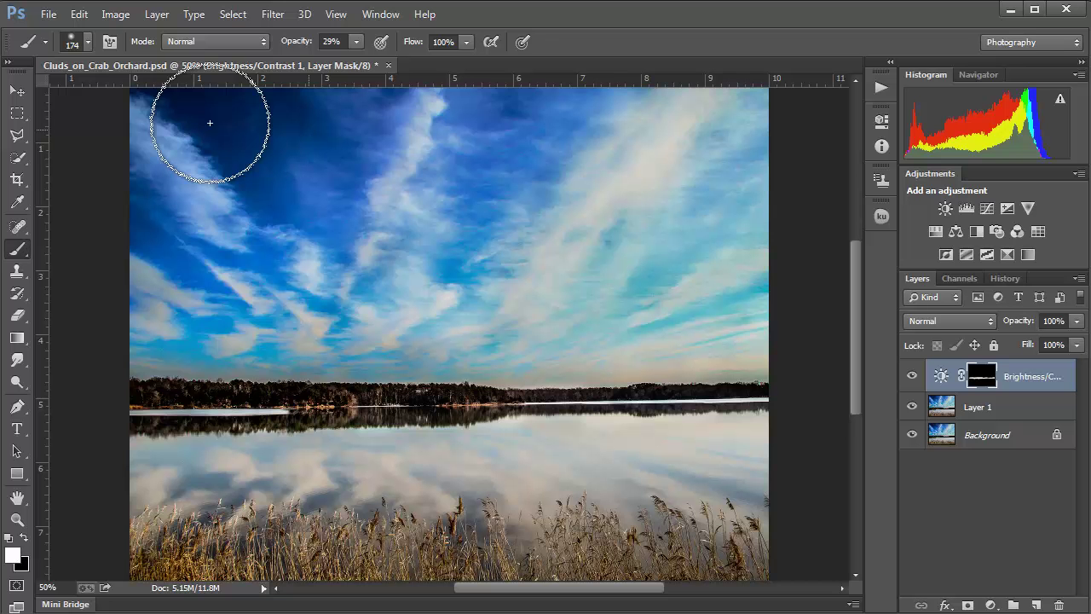
Step: Paint soft white mask strokes over the upper-left sky, reflection, reeds and upper-middle sky
{"action": "mouse_move", "coordinate": [207, 114]}
{"action": "left_mouse_down"}
{"action": "mouse_move", "coordinate": [302, 142]}
{"action": "mouse_move", "coordinate": [270, 158]}
{"action": "mouse_move", "coordinate": [207, 113]}
{"action": "mouse_move", "coordinate": [282, 166]}
{"action": "mouse_move", "coordinate": [175, 67]}
{"action": "mouse_move", "coordinate": [340, 142]}
{"action": "mouse_move", "coordinate": [250, 90]}
{"action": "mouse_move", "coordinate": [251, 173]}
{"action": "mouse_move", "coordinate": [151, 78]}
{"action": "mouse_move", "coordinate": [252, 171]}
{"action": "mouse_move", "coordinate": [182, 112]}
{"action": "mouse_move", "coordinate": [288, 148]}
{"action": "mouse_move", "coordinate": [205, 235]}
{"action": "mouse_move", "coordinate": [186, 294]}
{"action": "mouse_move", "coordinate": [176, 268]}
{"action": "mouse_move", "coordinate": [109, 204]}
{"action": "mouse_move", "coordinate": [138, 257]}
{"action": "mouse_move", "coordinate": [100, 225]}
{"action": "left_mouse_up"}
{"action": "mouse_move", "coordinate": [495, 317]}
{"action": "left_mouse_down"}
{"action": "mouse_move", "coordinate": [584, 368]}
{"action": "mouse_move", "coordinate": [379, 484]}
{"action": "mouse_move", "coordinate": [454, 486]}
{"action": "mouse_move", "coordinate": [378, 471]}
{"action": "mouse_move", "coordinate": [182, 476]}
{"action": "mouse_move", "coordinate": [184, 490]}
{"action": "mouse_move", "coordinate": [368, 542]}
{"action": "mouse_move", "coordinate": [171, 547]}
{"action": "mouse_move", "coordinate": [473, 565]}
{"action": "mouse_move", "coordinate": [434, 562]}
{"action": "mouse_move", "coordinate": [576, 552]}
{"action": "mouse_move", "coordinate": [489, 546]}
{"action": "mouse_move", "coordinate": [749, 534]}
{"action": "mouse_move", "coordinate": [665, 520]}
{"action": "mouse_move", "coordinate": [672, 541]}
{"action": "mouse_move", "coordinate": [750, 547]}
{"action": "mouse_move", "coordinate": [707, 554]}
{"action": "left_mouse_up"}
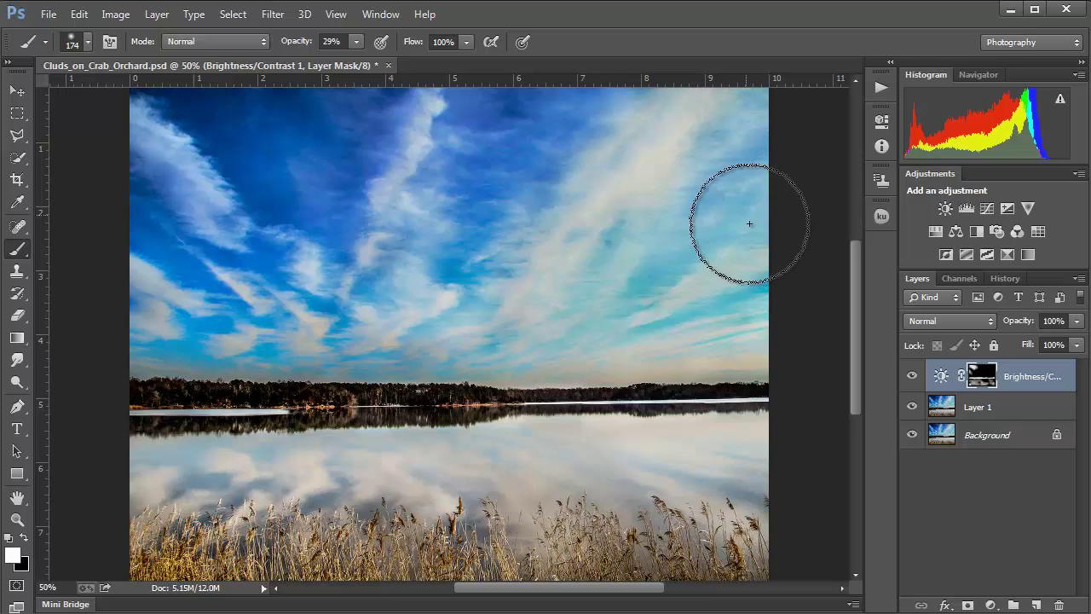
{"action": "mouse_move", "coordinate": [519, 120]}
{"action": "left_mouse_down"}
{"action": "mouse_move", "coordinate": [469, 110]}
{"action": "mouse_move", "coordinate": [504, 141]}
{"action": "mouse_move", "coordinate": [485, 125]}
{"action": "mouse_move", "coordinate": [502, 140]}
{"action": "mouse_move", "coordinate": [432, 240]}
{"action": "mouse_move", "coordinate": [358, 105]}
{"action": "mouse_move", "coordinate": [353, 169]}
{"action": "mouse_move", "coordinate": [318, 178]}
{"action": "mouse_move", "coordinate": [209, 143]}
{"action": "left_mouse_up"}
{"action": "left_click_drag", "start_coordinate": [243, 79], "coordinate": [298, 170]}
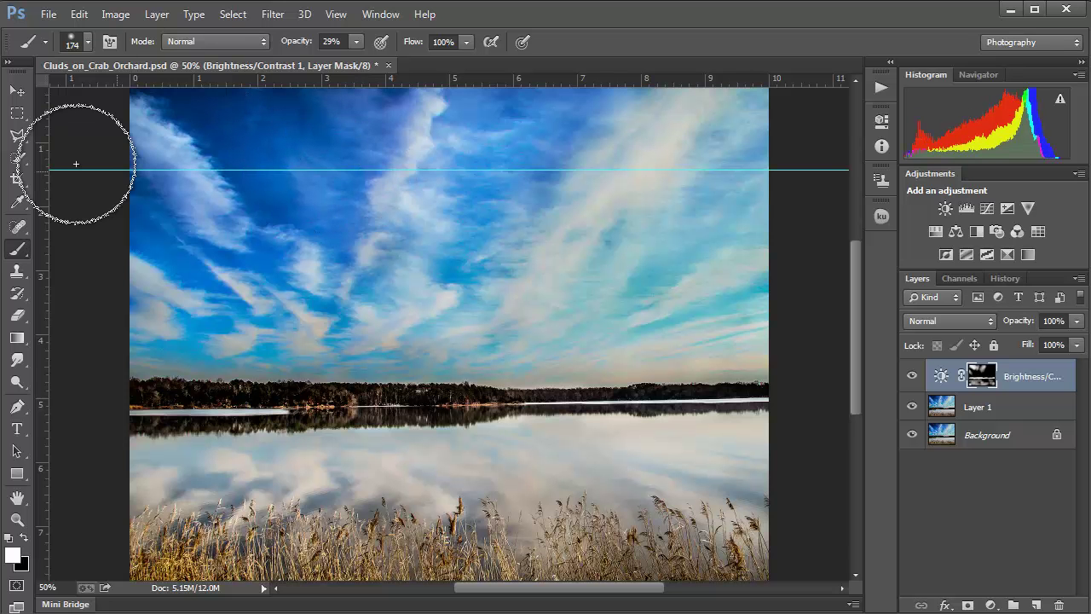
Step: Drag the stray horizontal guide back into the ruler, hide the rulers, and return to the Brush
{"action": "key", "text": "v"}
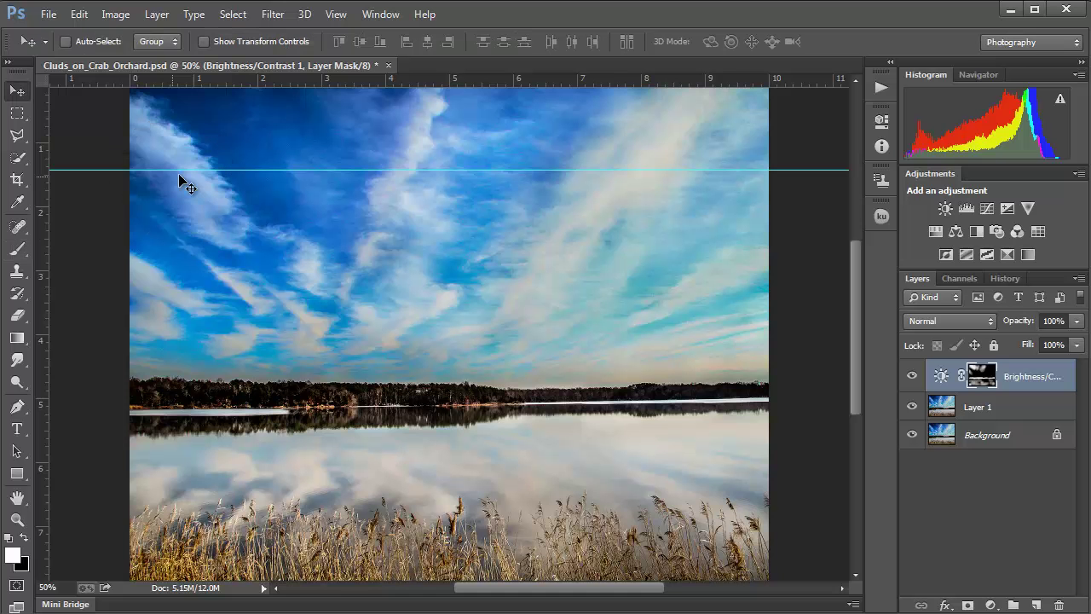
{"action": "left_click_drag", "start_coordinate": [182, 170], "coordinate": [189, 81]}
{"action": "key", "text": "ctrl+r"}
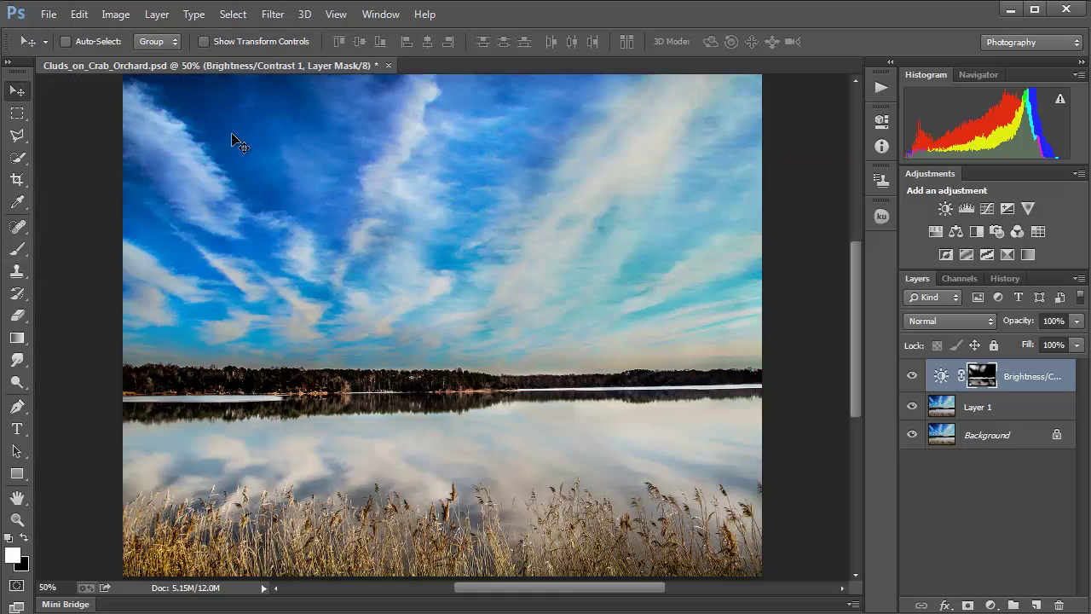
{"action": "key", "text": "b"}
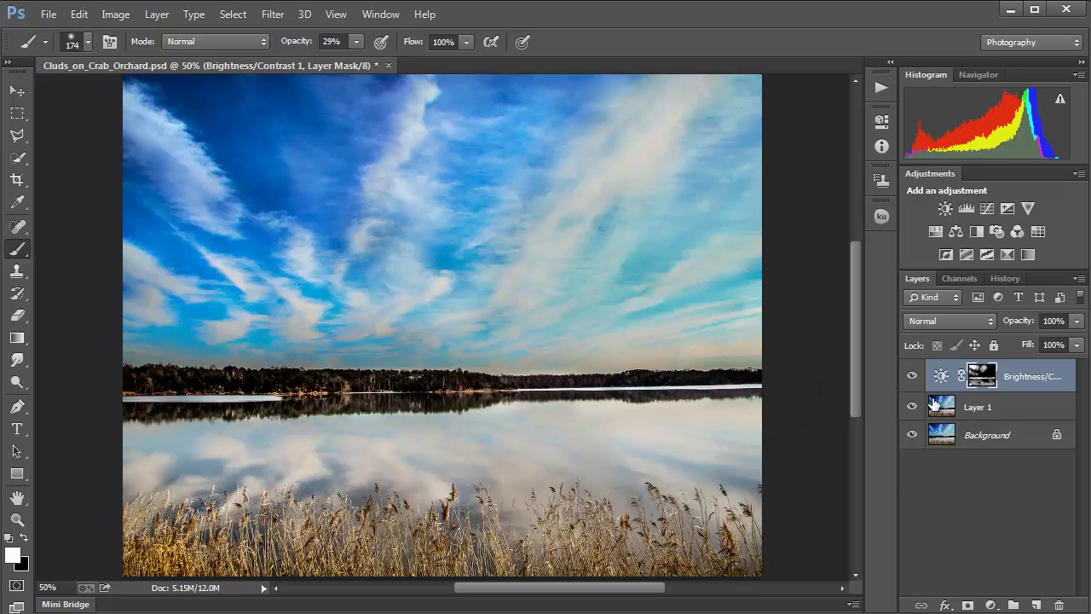
Step: Hide the Brightness/Contrast layer and Layer 1 to compare with the original, then show them again
{"action": "left_click", "coordinate": [912, 376]}
{"action": "left_click", "coordinate": [912, 406]}
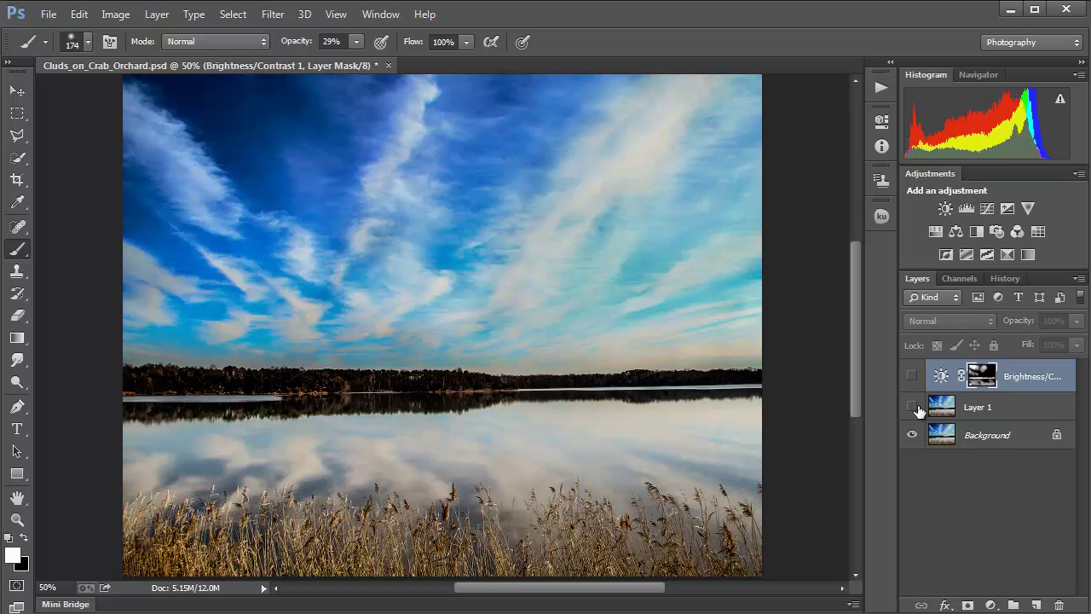
{"action": "left_click", "coordinate": [911, 387]}
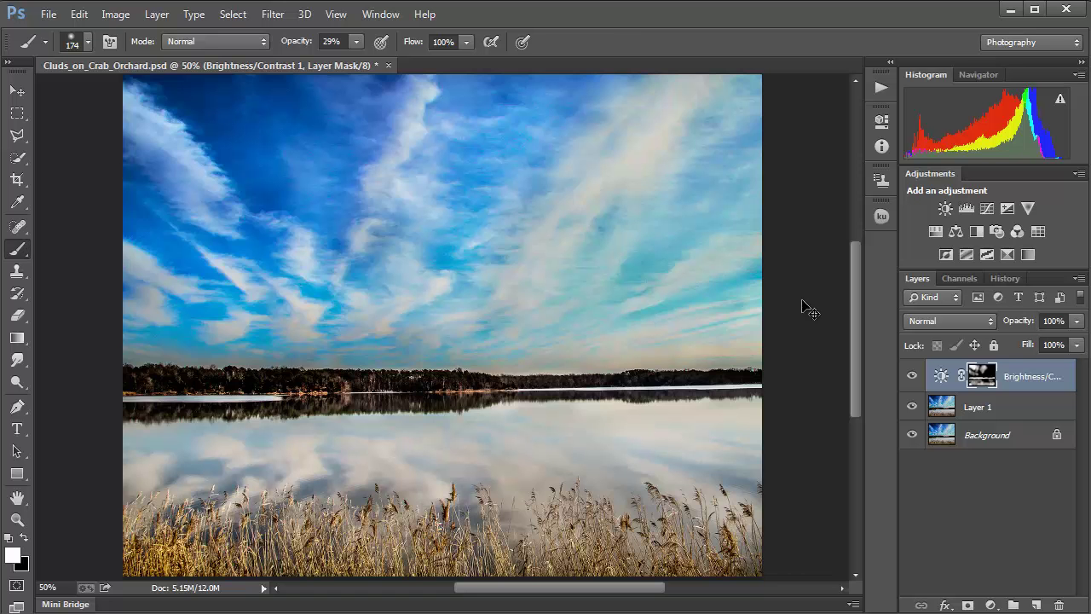
Step: Reset the brush opacity to 100% and switch to the Move tool
{"action": "key", "text": "ctrl+minus"}
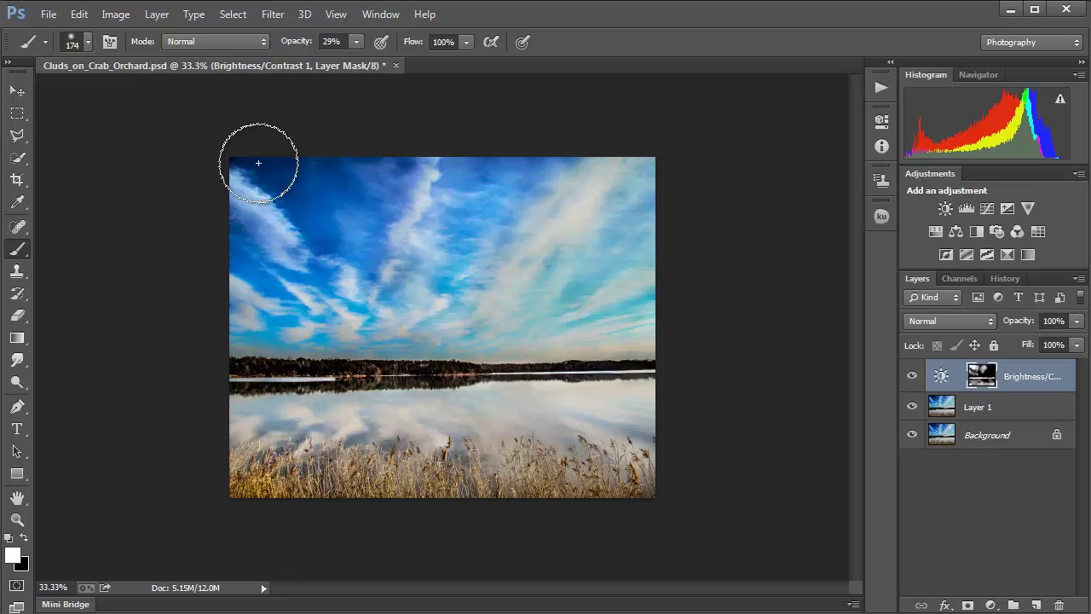
{"action": "left_click", "coordinate": [356, 41]}
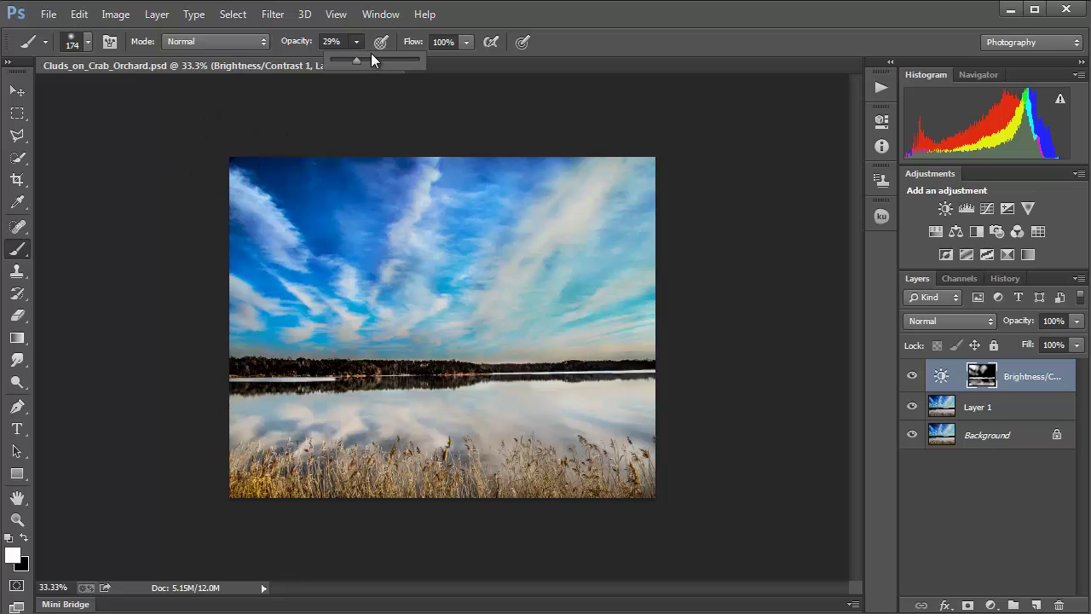
{"action": "key", "text": "0"}
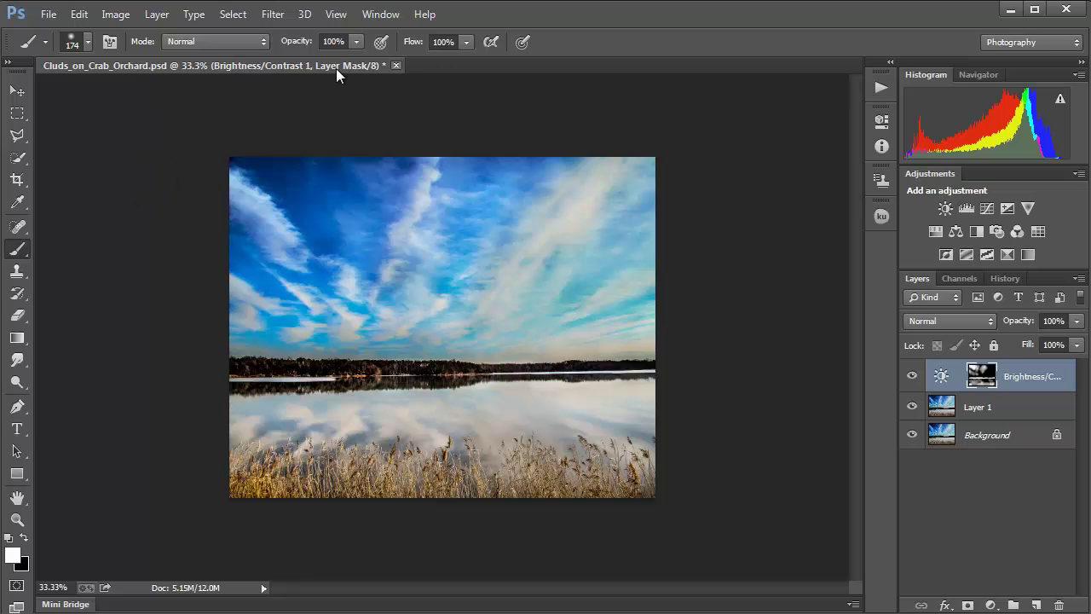
{"action": "left_click", "coordinate": [18, 94]}
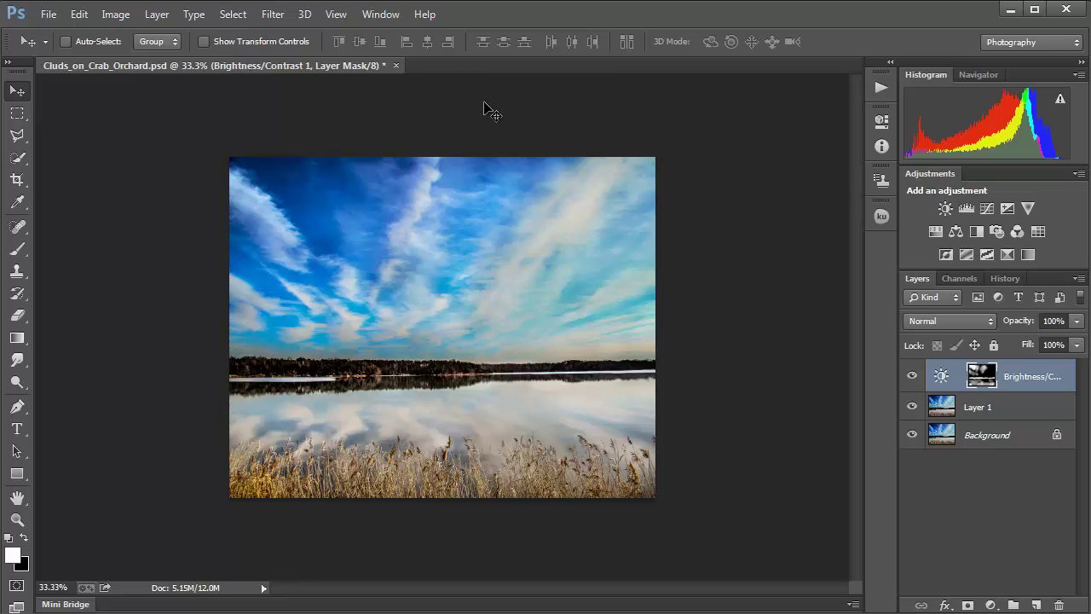
Step: Show the rulers again and try out a horizontal and a vertical guide at 33.3% zoom
{"action": "key", "text": "ctrl+r"}
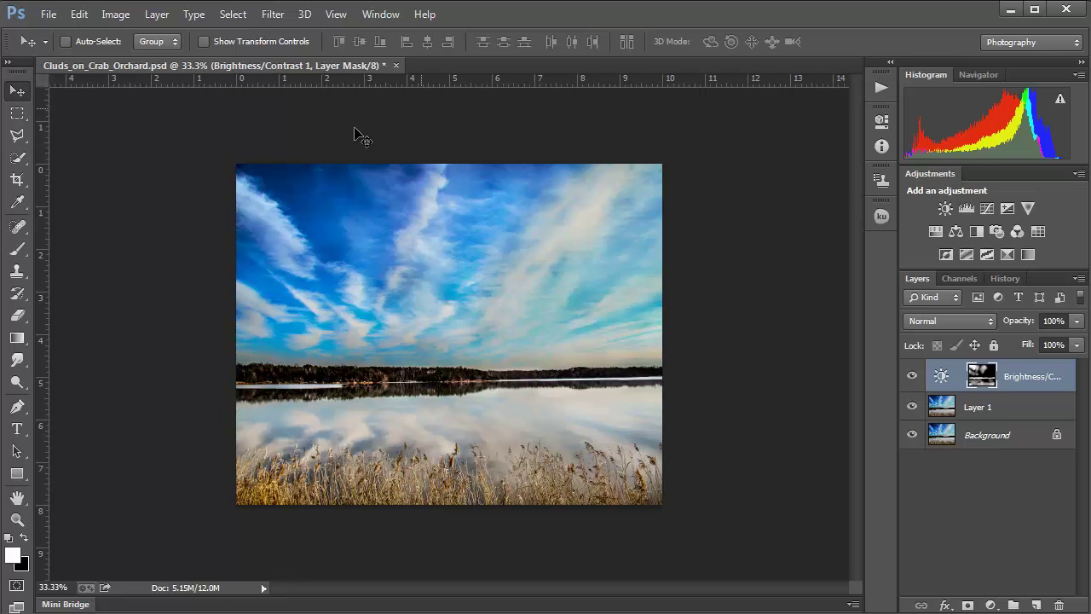
{"action": "left_click_drag", "start_coordinate": [413, 107], "coordinate": [417, 72]}
{"action": "left_click_drag", "start_coordinate": [44, 175], "coordinate": [37, 217]}
{"action": "key", "text": "ctrl+plus"}
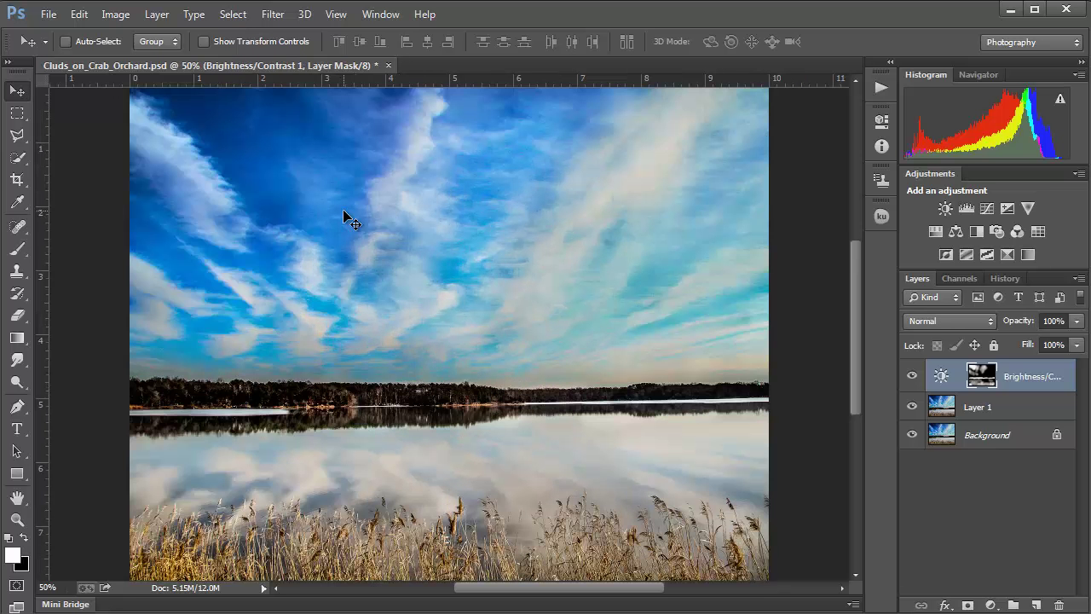
{"action": "key", "text": "ctrl+minus"}
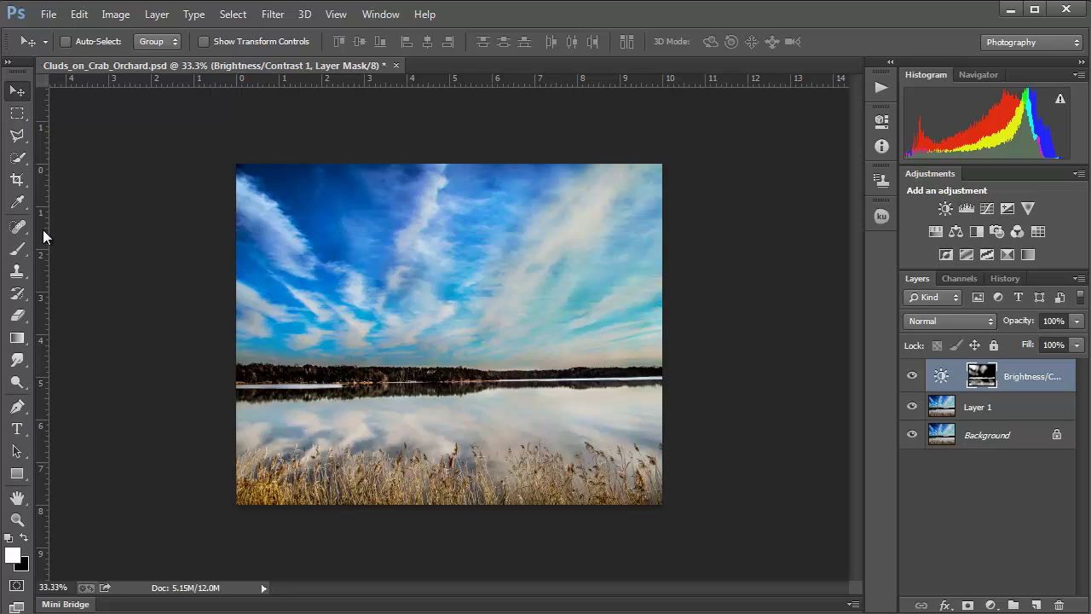
Step: Place three vertical and four horizontal guides around the photo's edges, centre and horizon
{"action": "left_click_drag", "start_coordinate": [43, 230], "coordinate": [215, 190]}
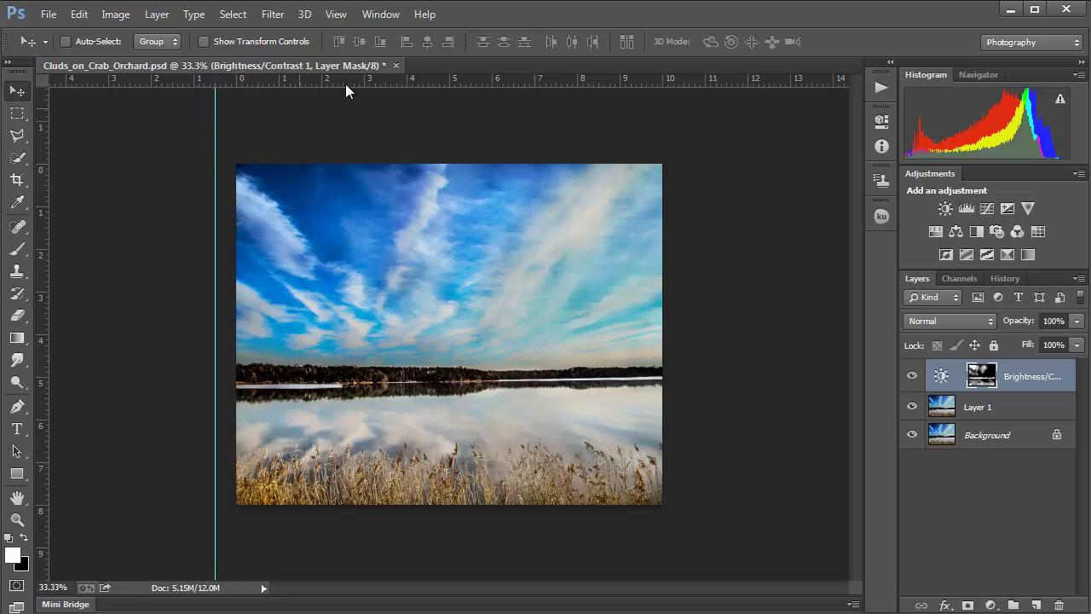
{"action": "left_click_drag", "start_coordinate": [374, 82], "coordinate": [372, 142]}
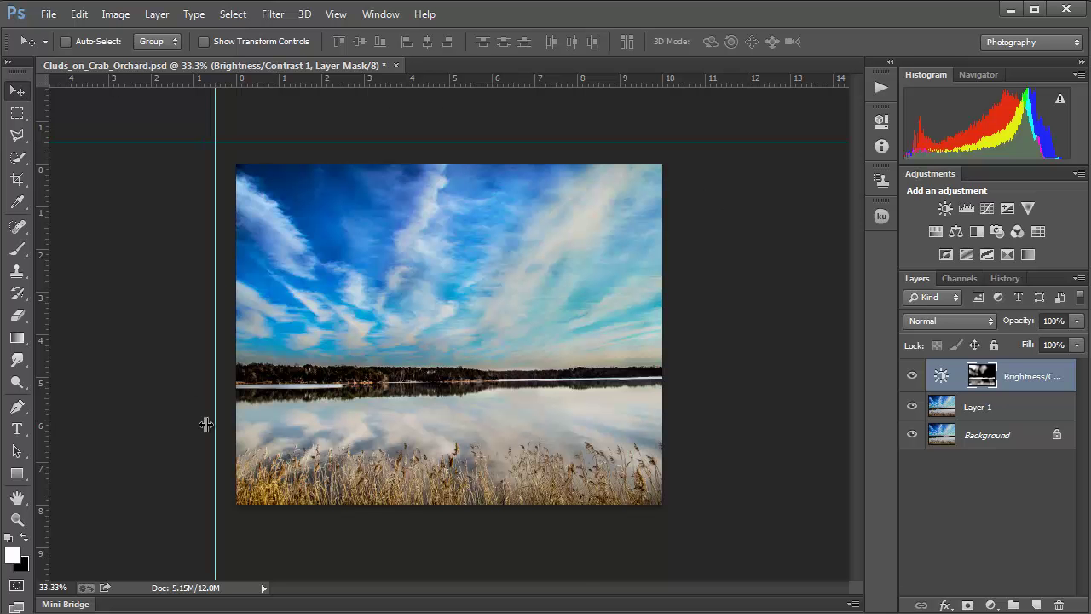
{"action": "left_click_drag", "start_coordinate": [42, 423], "coordinate": [686, 415]}
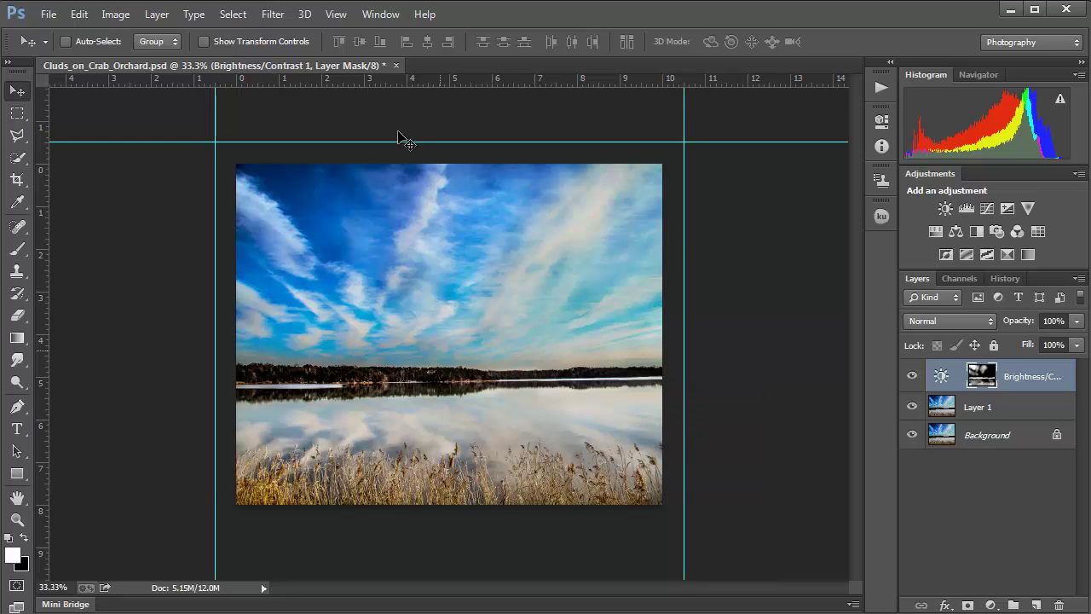
{"action": "left_click_drag", "start_coordinate": [413, 80], "coordinate": [480, 550]}
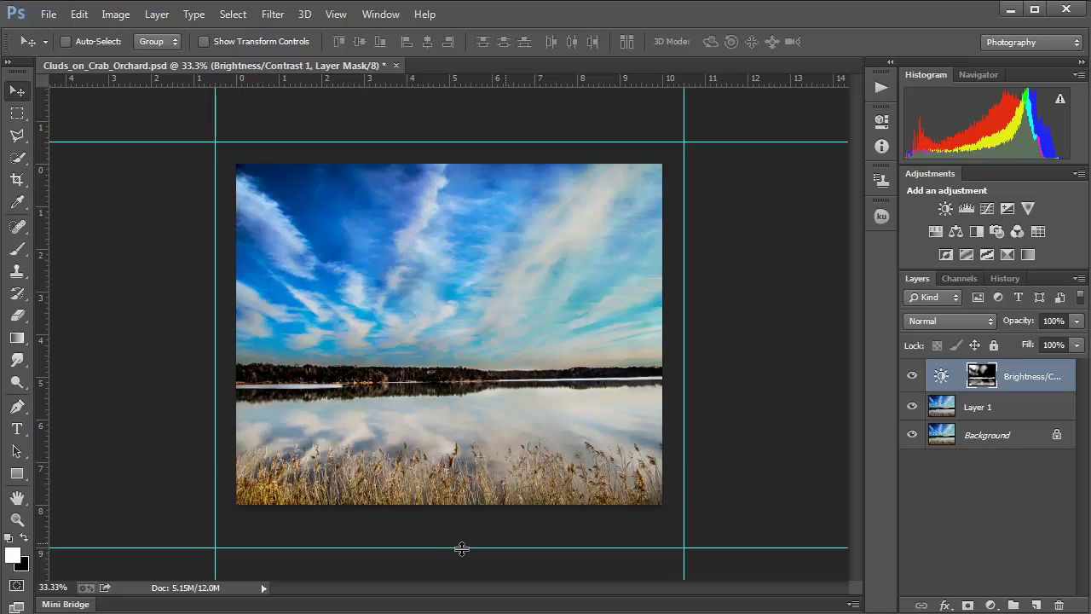
{"action": "left_click_drag", "start_coordinate": [457, 554], "coordinate": [458, 569]}
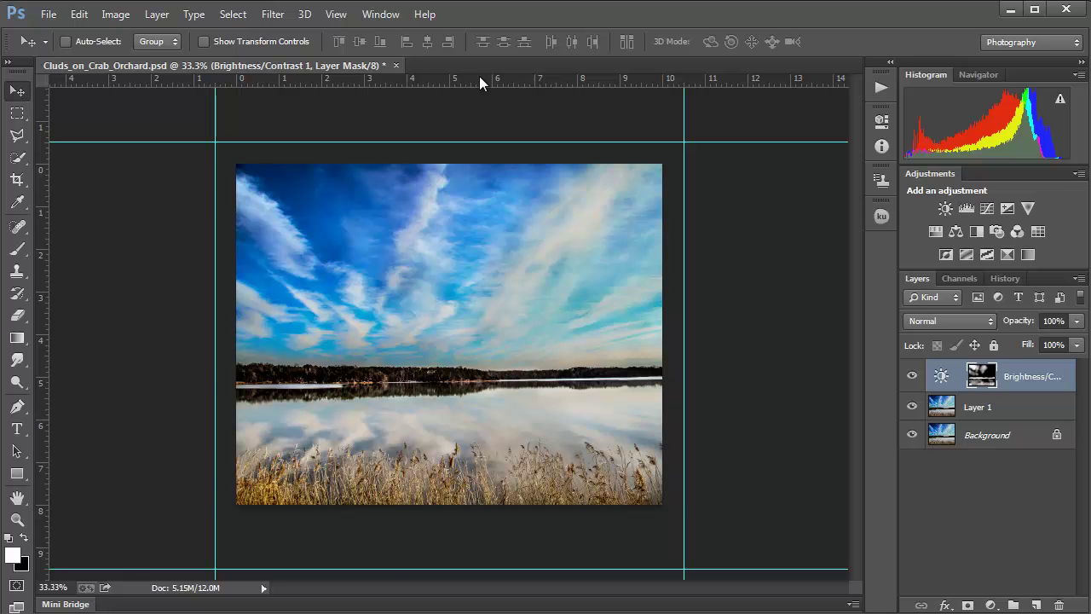
{"action": "left_click_drag", "start_coordinate": [479, 83], "coordinate": [554, 504]}
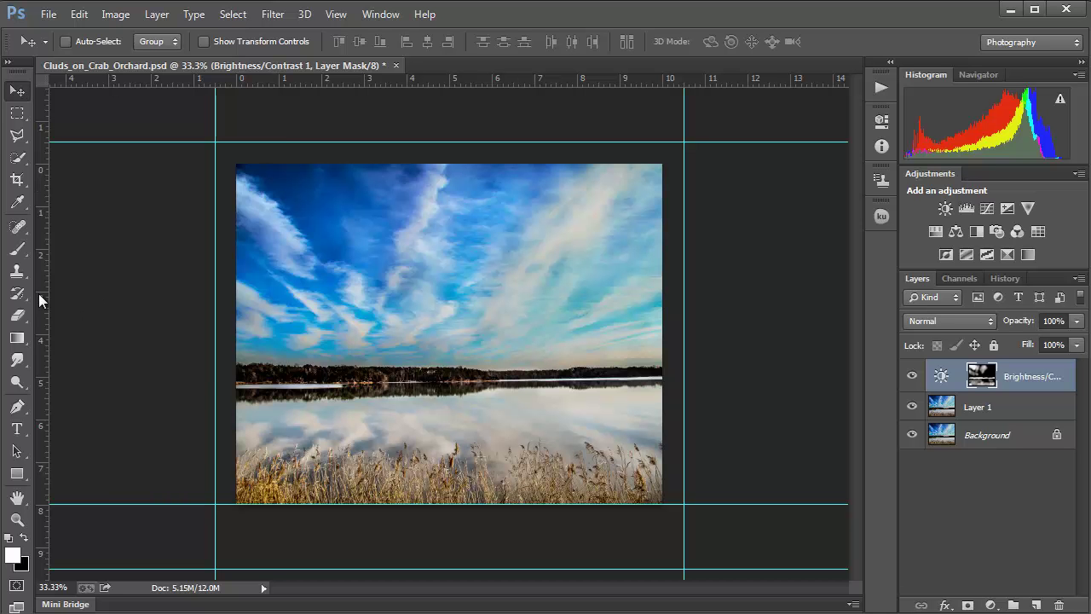
{"action": "left_click_drag", "start_coordinate": [38, 296], "coordinate": [485, 349]}
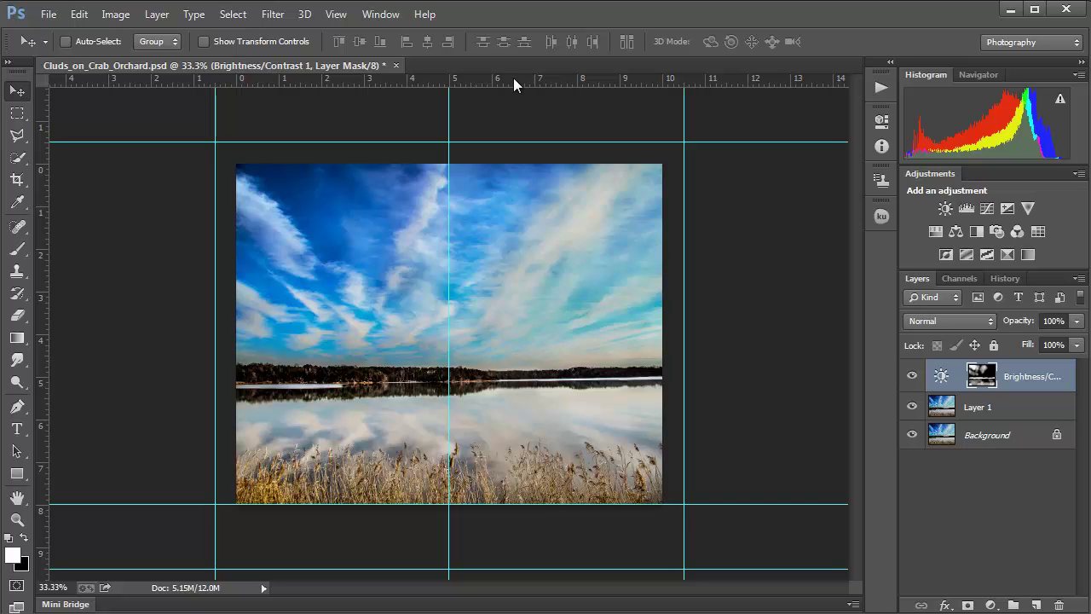
{"action": "left_click_drag", "start_coordinate": [513, 76], "coordinate": [558, 331]}
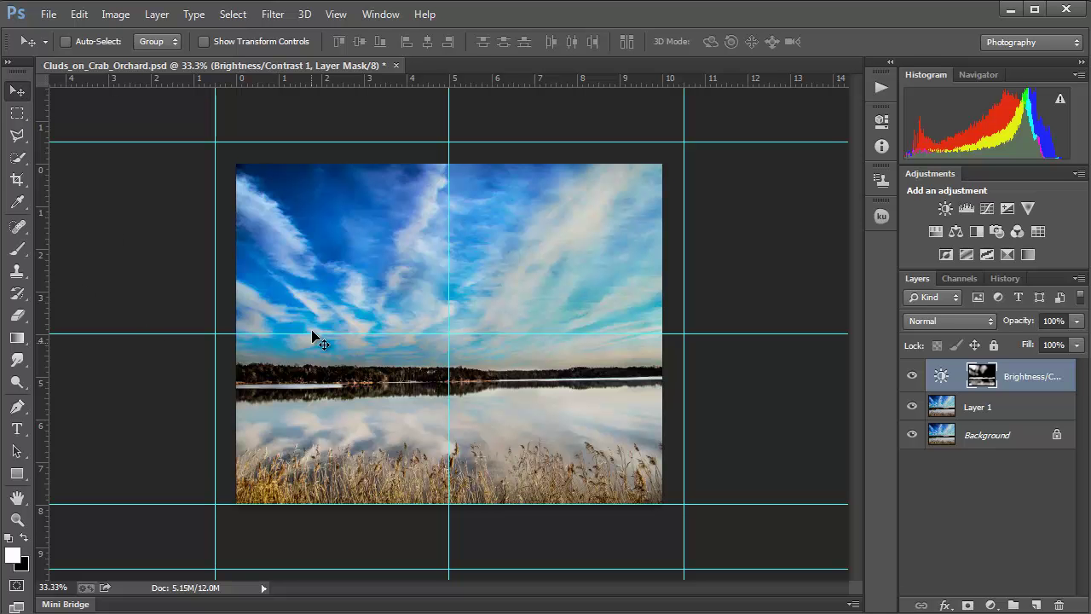
Step: Extend the canvas up, left, right and deeper below with Crop, then toggle the brightness adjustment to compare
{"action": "left_click", "coordinate": [18, 180]}
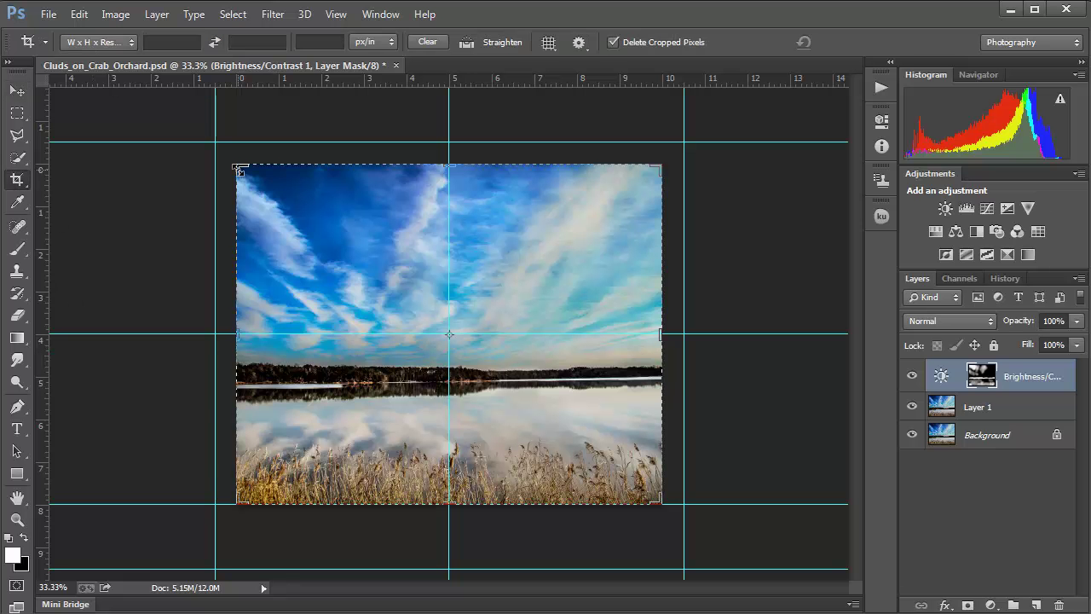
{"action": "left_click_drag", "start_coordinate": [239, 170], "coordinate": [228, 156]}
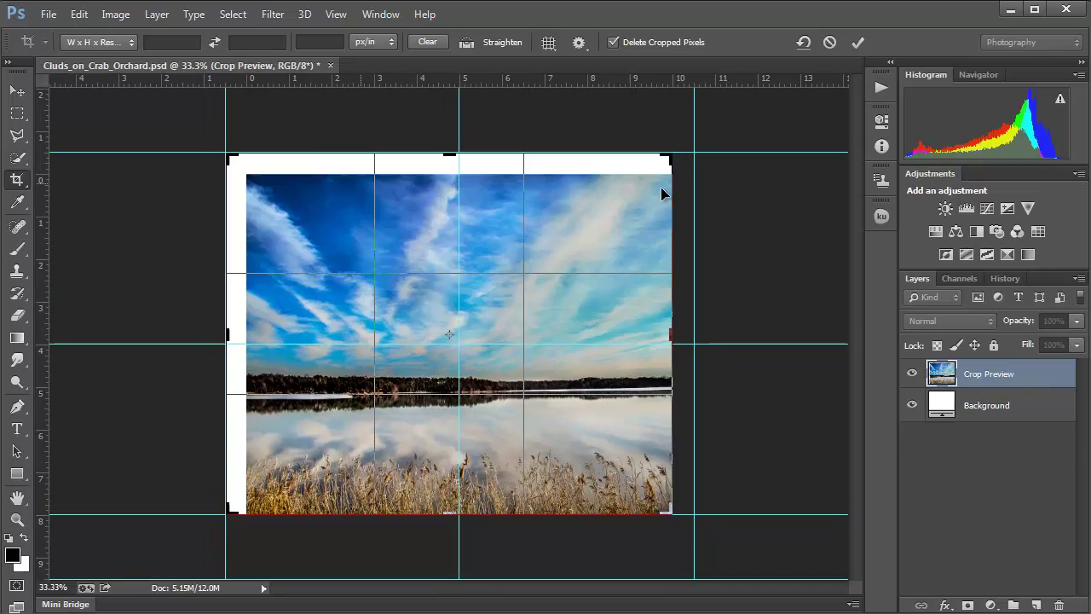
{"action": "left_click_drag", "start_coordinate": [671, 335], "coordinate": [693, 335]}
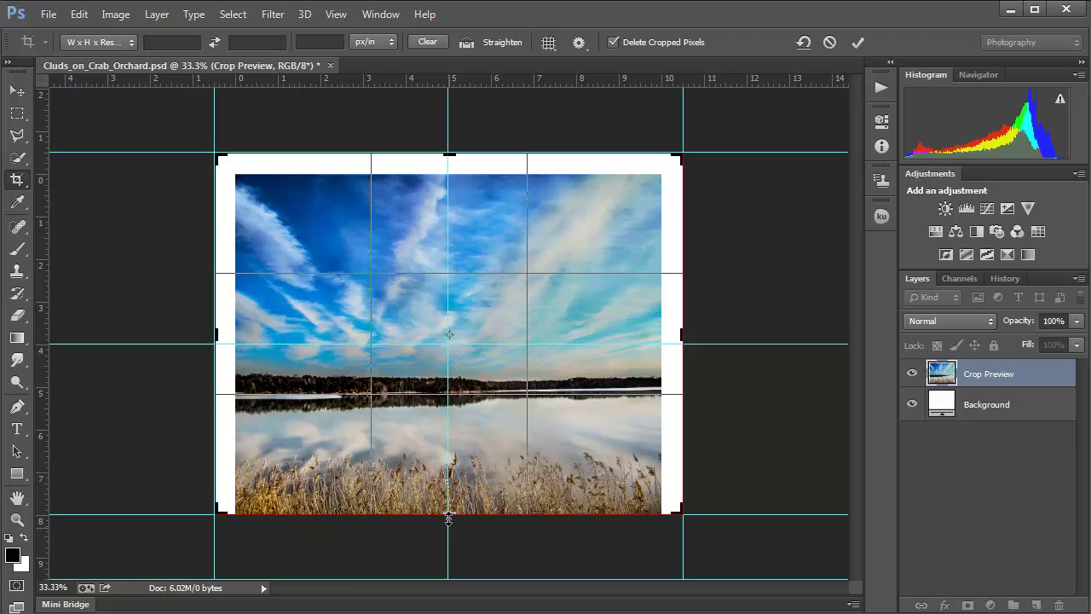
{"action": "left_click_drag", "start_coordinate": [449, 514], "coordinate": [450, 542]}
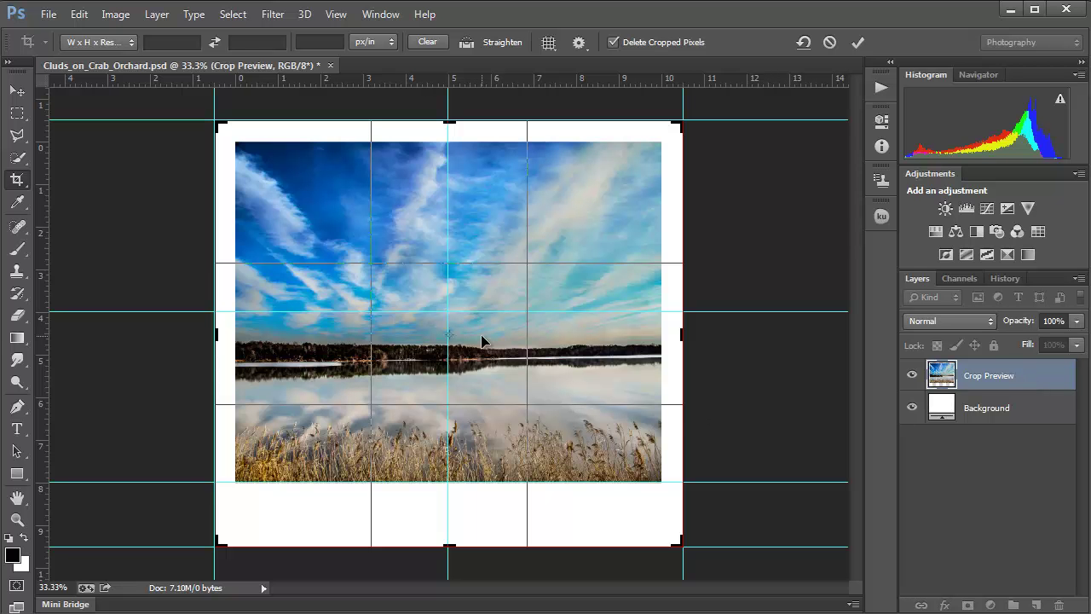
{"action": "key", "text": "Escape"}
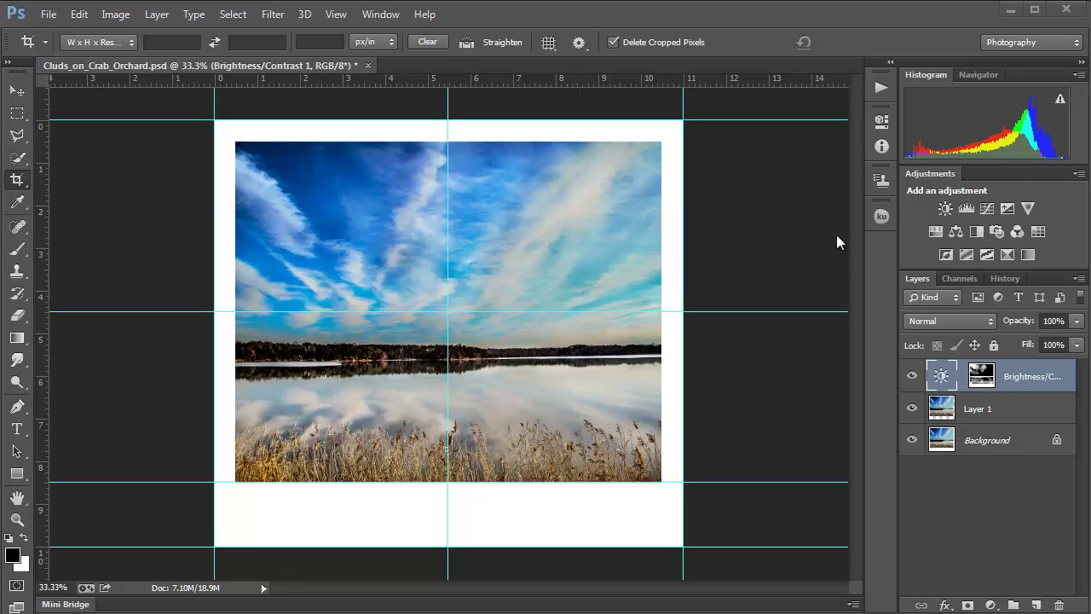
{"action": "left_click", "coordinate": [911, 376]}
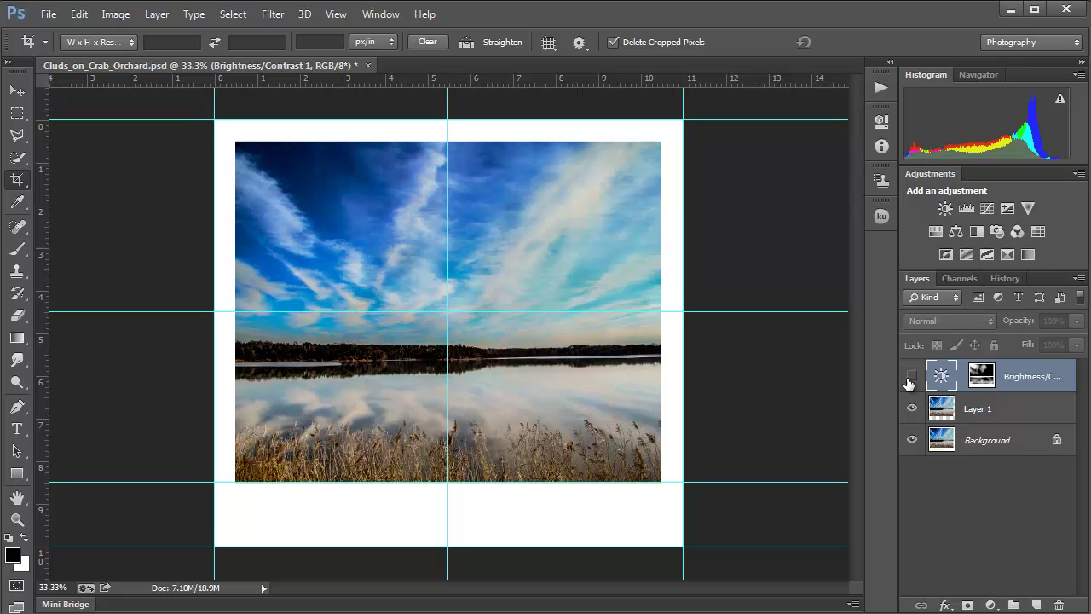
{"action": "left_click", "coordinate": [909, 381]}
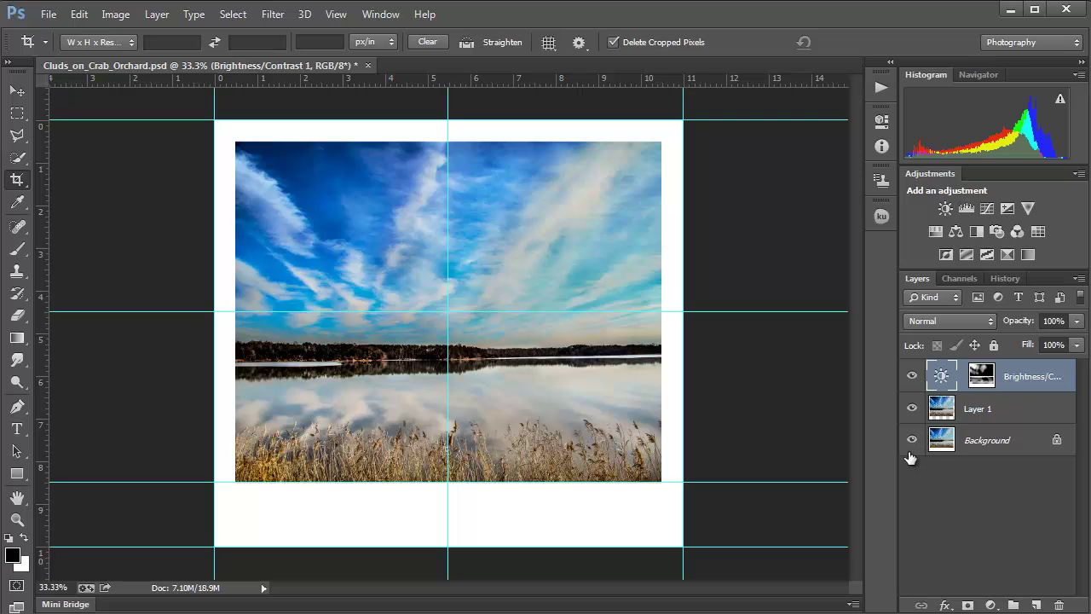
Step: Choose File > New to start a new document
{"action": "left_click", "coordinate": [52, 19]}
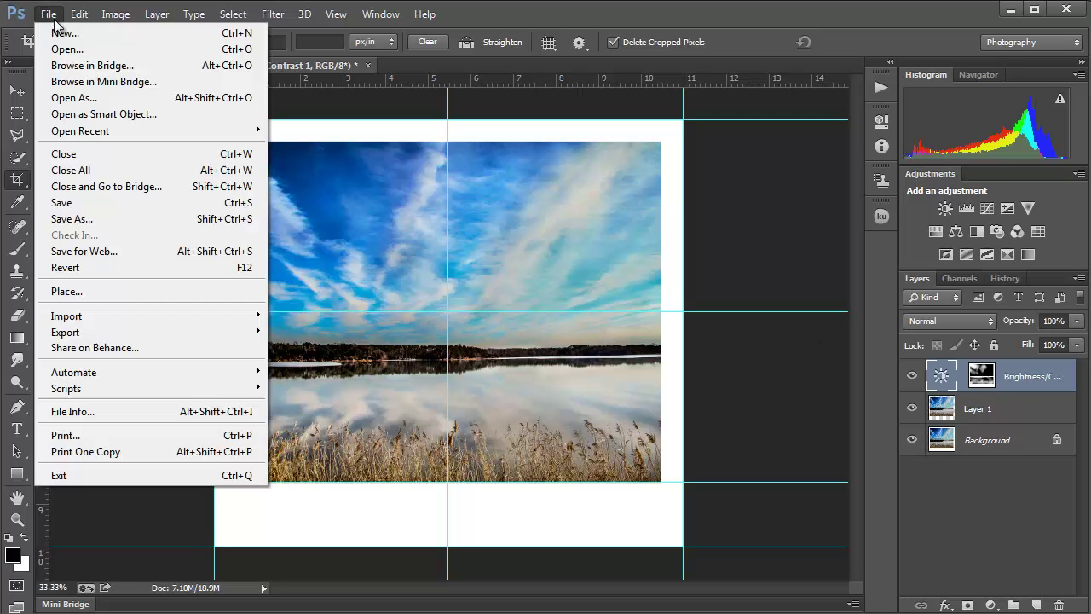
{"action": "left_click", "coordinate": [73, 35]}
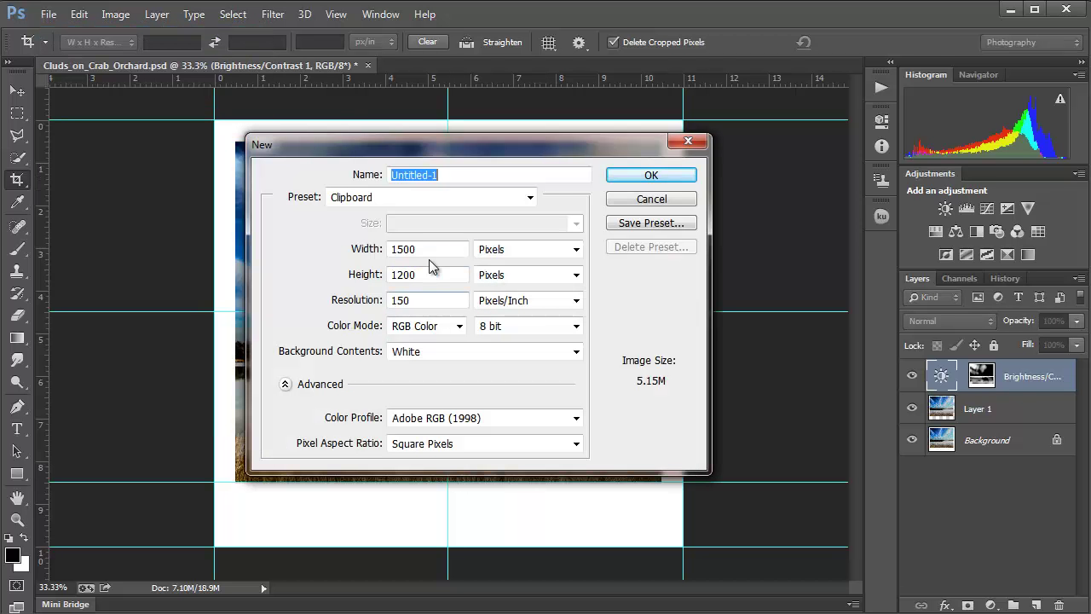
Step: Create a white 10 × 8 inch, 150 ppi document with width measured in Inches
{"action": "left_click_drag", "start_coordinate": [434, 248], "coordinate": [390, 248]}
{"action": "left_click", "coordinate": [515, 256]}
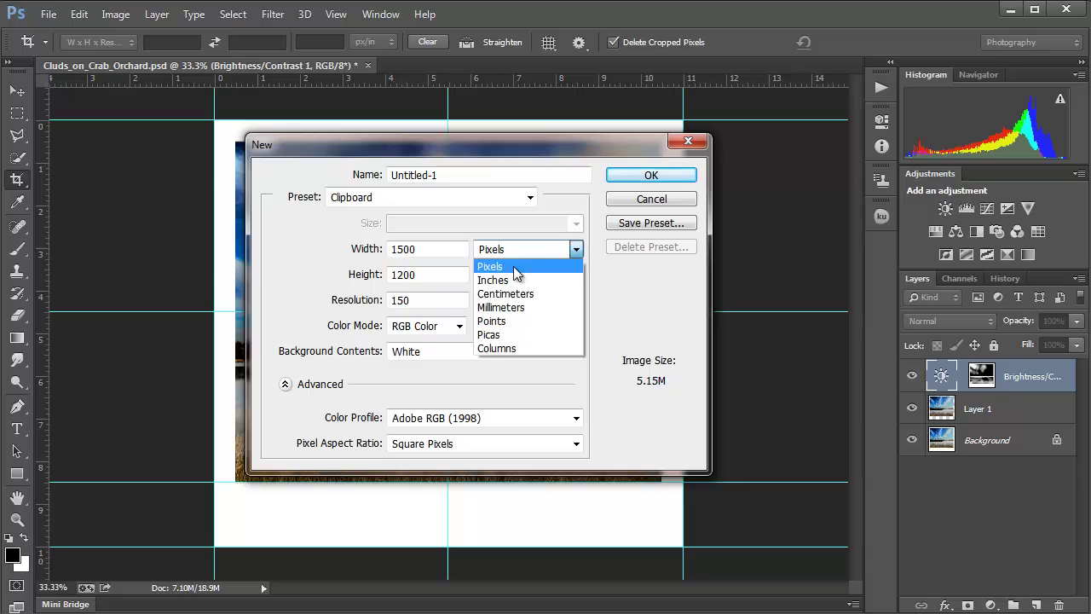
{"action": "left_click", "coordinate": [545, 288]}
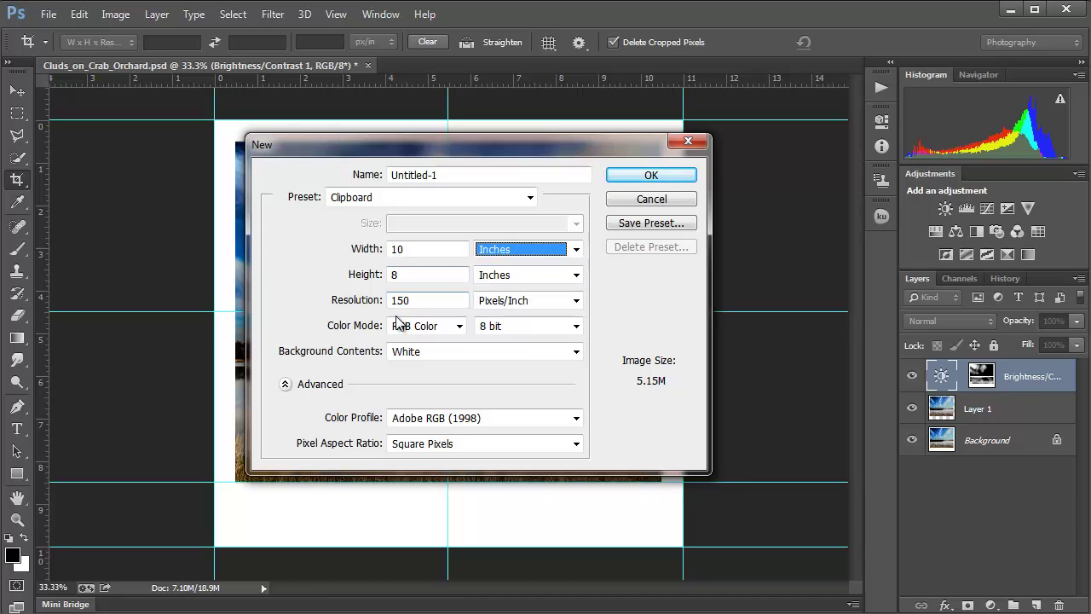
{"action": "left_click", "coordinate": [650, 176]}
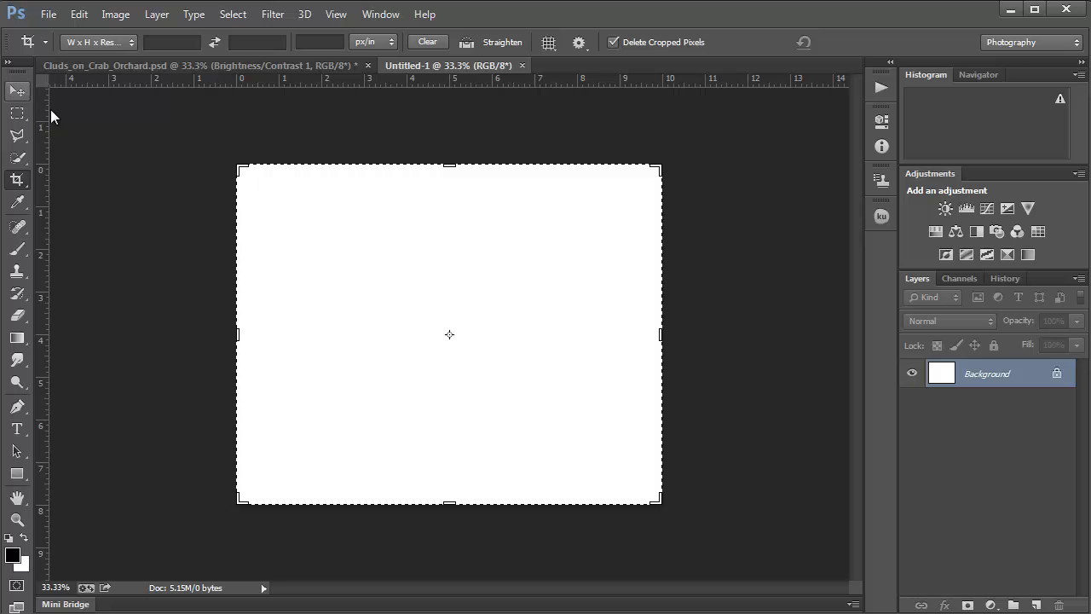
{"action": "key", "text": "v"}
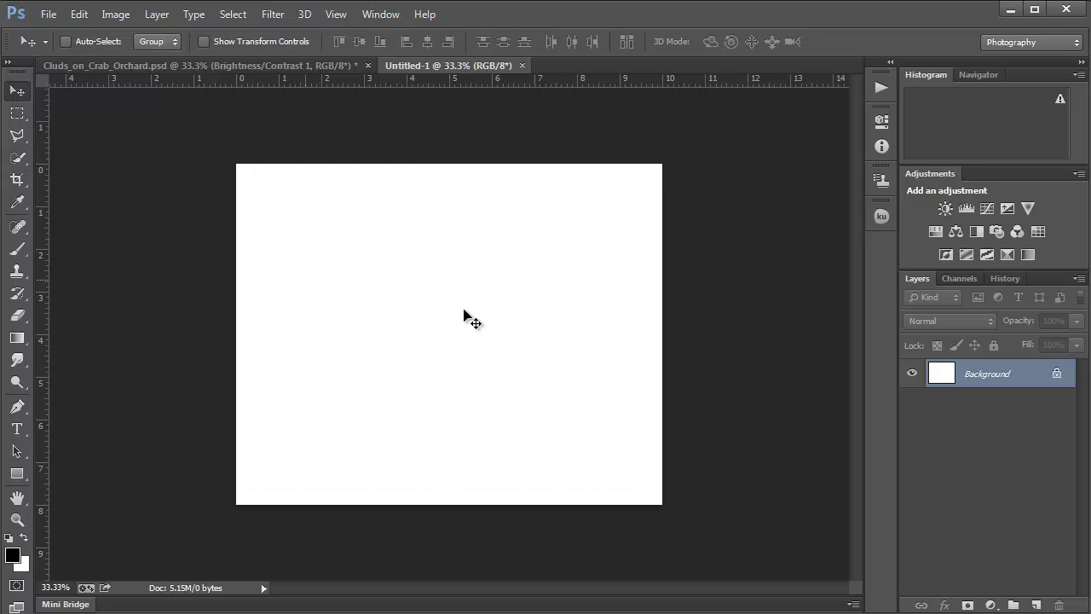
Step: Paint thick black strokes at brush size 90: a zigzag, vertical, horizontal and corner stroke
{"action": "left_click", "coordinate": [19, 251]}
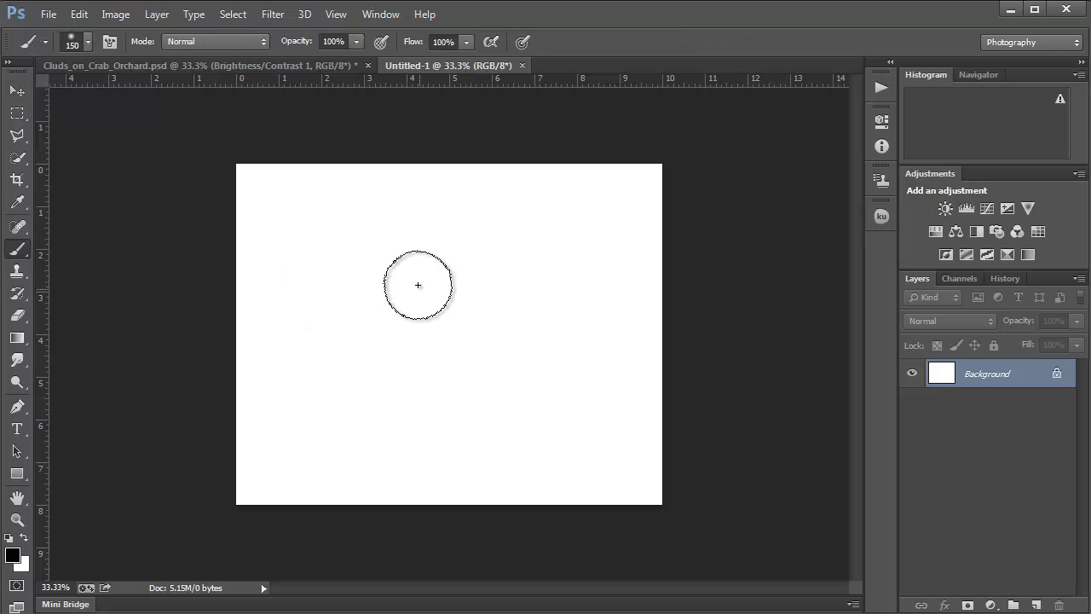
{"action": "key", "text": "bracketleft"}
{"action": "key", "text": "bracketleft"}
{"action": "key", "text": "bracketleft"}
{"action": "key", "text": "bracketleft"}
{"action": "mouse_move", "coordinate": [409, 242]}
{"action": "left_mouse_down"}
{"action": "mouse_move", "coordinate": [334, 313]}
{"action": "mouse_move", "coordinate": [405, 301]}
{"action": "left_mouse_up"}
{"action": "mouse_move", "coordinate": [500, 334]}
{"action": "left_mouse_down"}
{"action": "mouse_move", "coordinate": [594, 418]}
{"action": "mouse_move", "coordinate": [436, 453]}
{"action": "mouse_move", "coordinate": [349, 456]}
{"action": "left_mouse_up"}
{"action": "left_click_drag", "start_coordinate": [281, 213], "coordinate": [290, 439]}
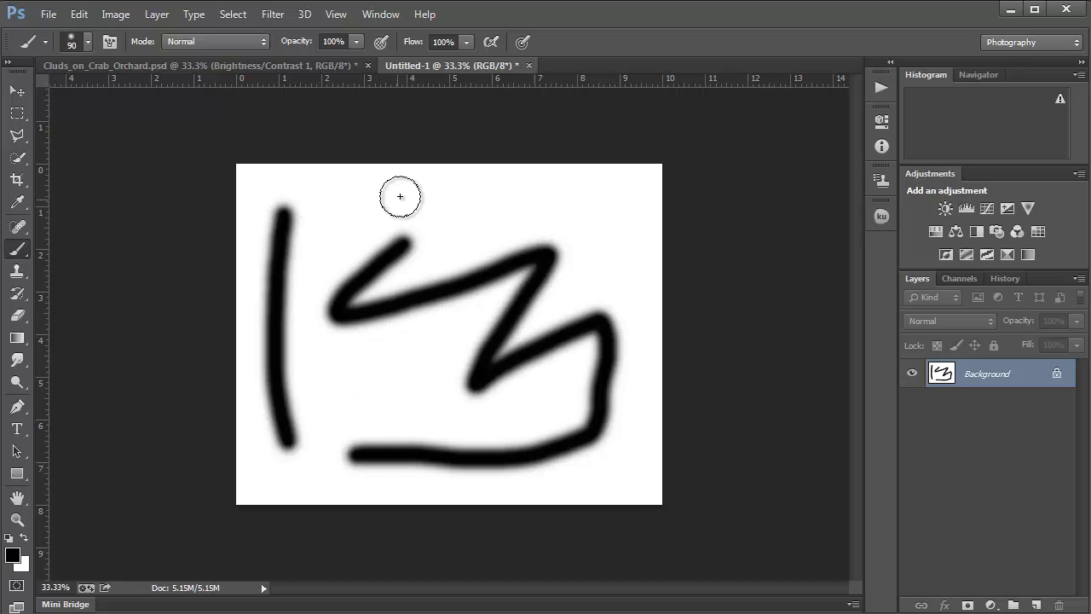
{"action": "left_click_drag", "start_coordinate": [604, 185], "coordinate": [433, 198]}
{"action": "left_click_drag", "start_coordinate": [645, 452], "coordinate": [635, 486]}
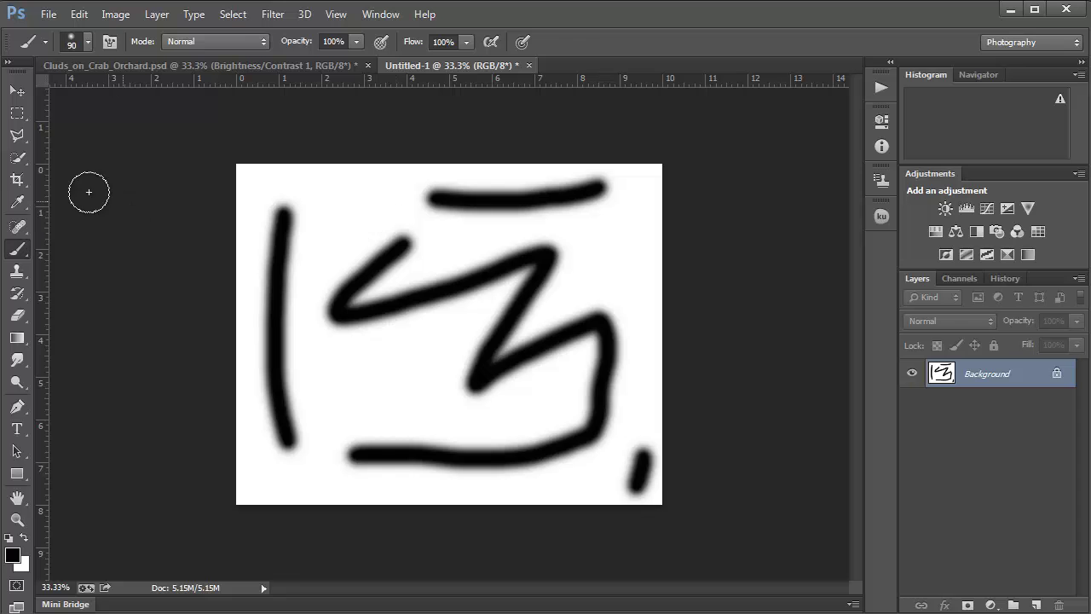
{"action": "left_click", "coordinate": [17, 180]}
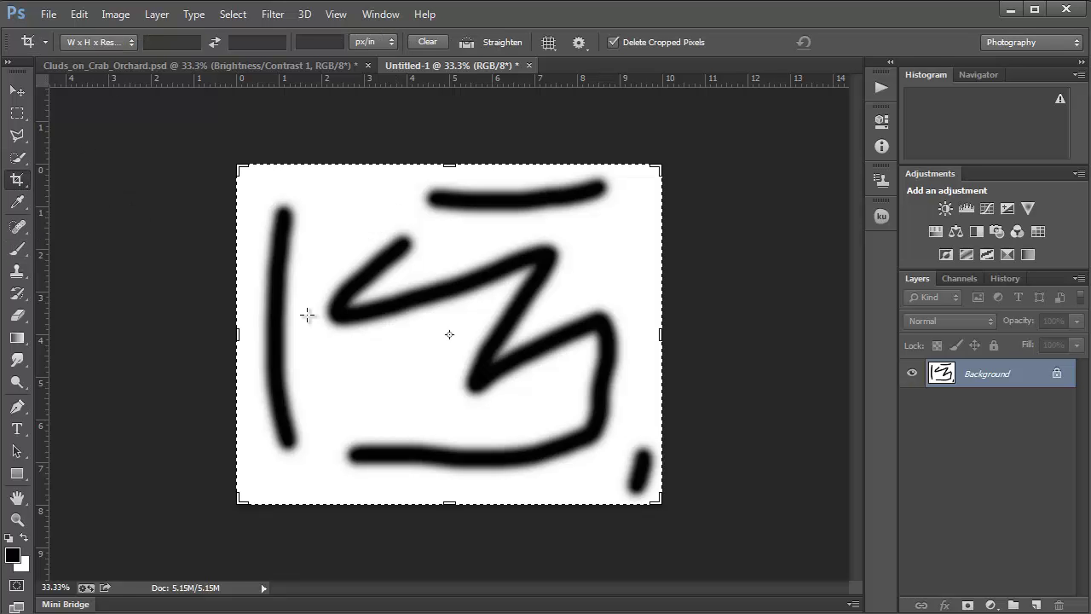
Step: Drag the crop box out on the left, top, right and bottom to preview a larger canvas
{"action": "left_click_drag", "start_coordinate": [227, 334], "coordinate": [193, 337]}
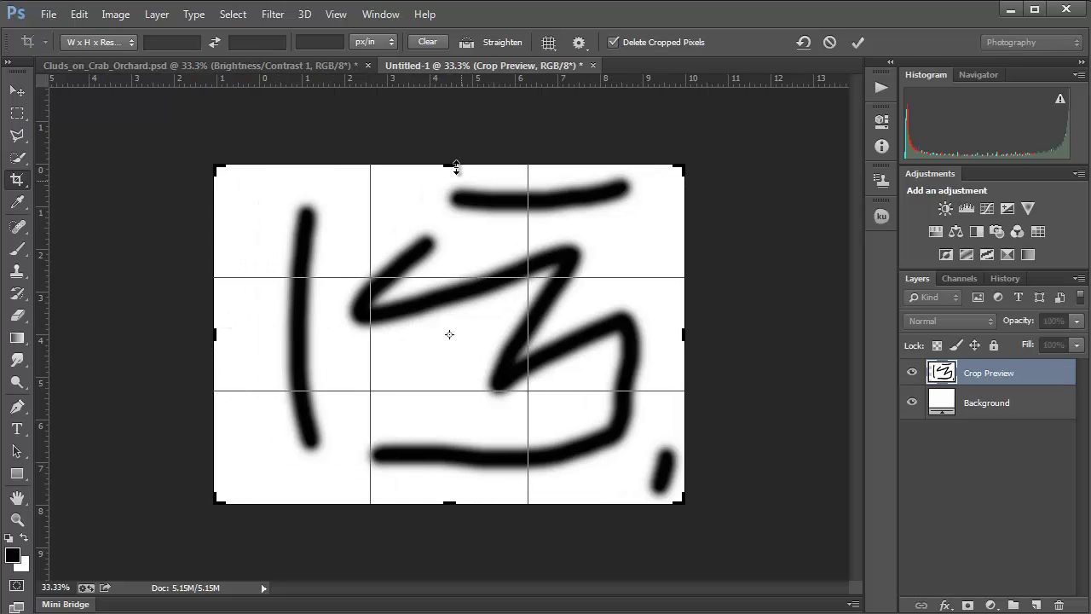
{"action": "left_click_drag", "start_coordinate": [456, 162], "coordinate": [456, 122]}
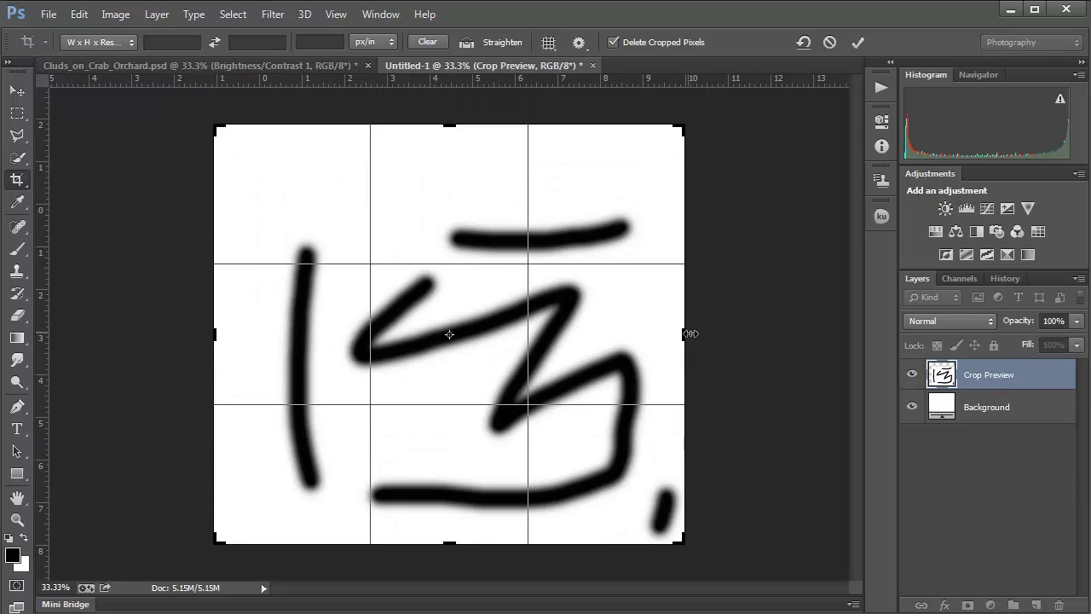
{"action": "left_click_drag", "start_coordinate": [751, 333], "coordinate": [823, 333]}
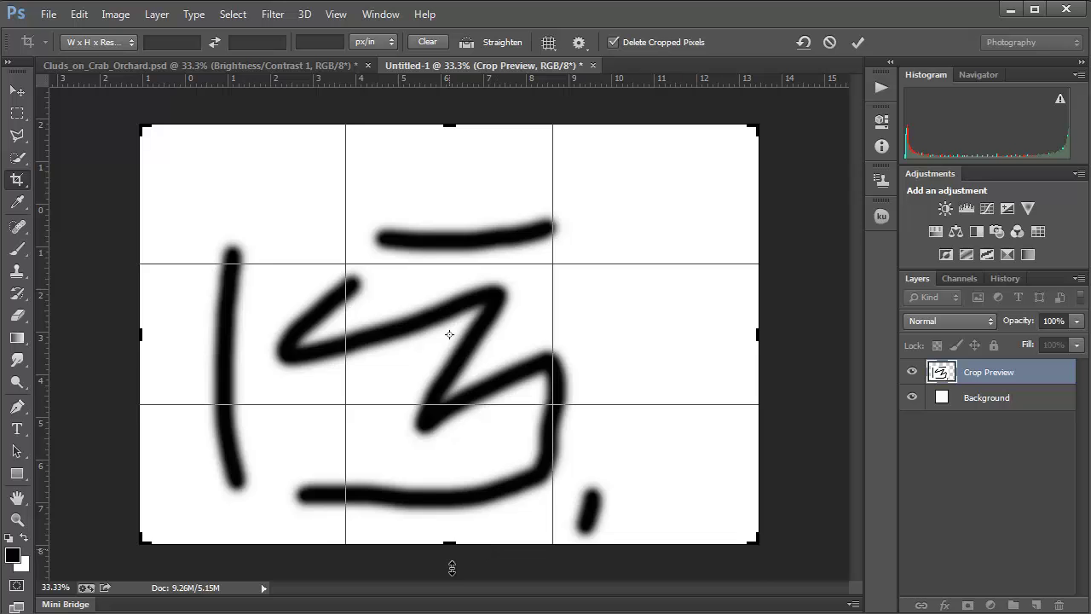
{"action": "left_click_drag", "start_coordinate": [449, 545], "coordinate": [448, 567]}
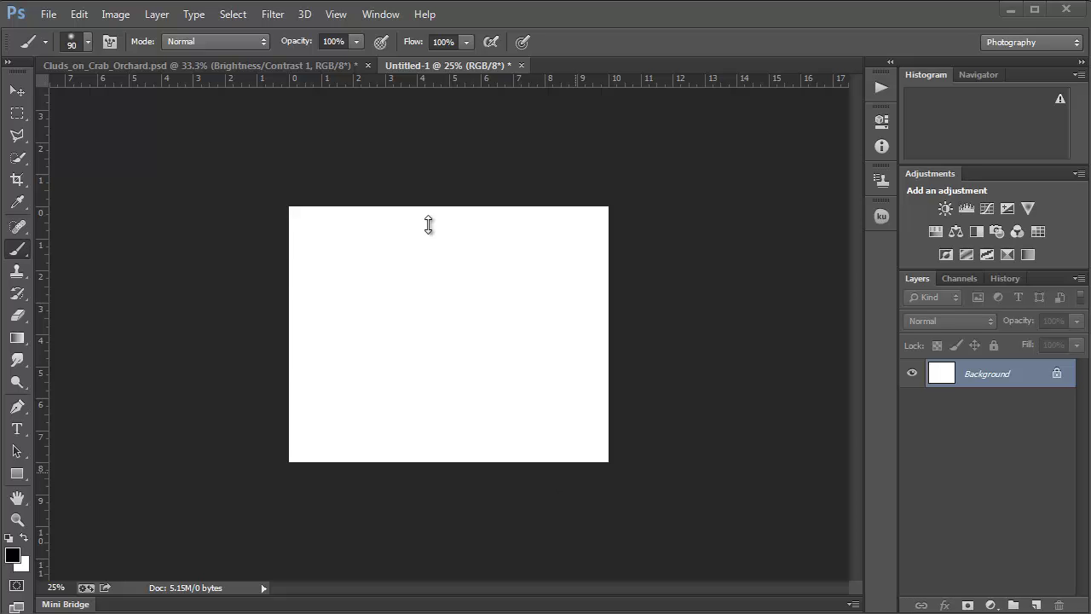
Step: Check the current image size and cancel without changing it
{"action": "left_click", "coordinate": [116, 15]}
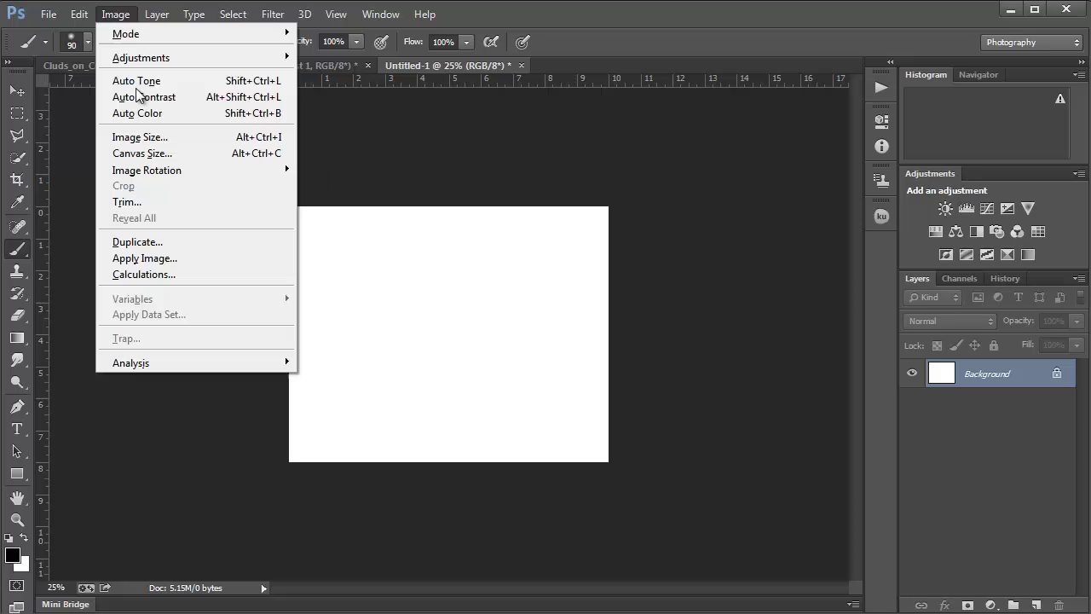
{"action": "left_click", "coordinate": [135, 137]}
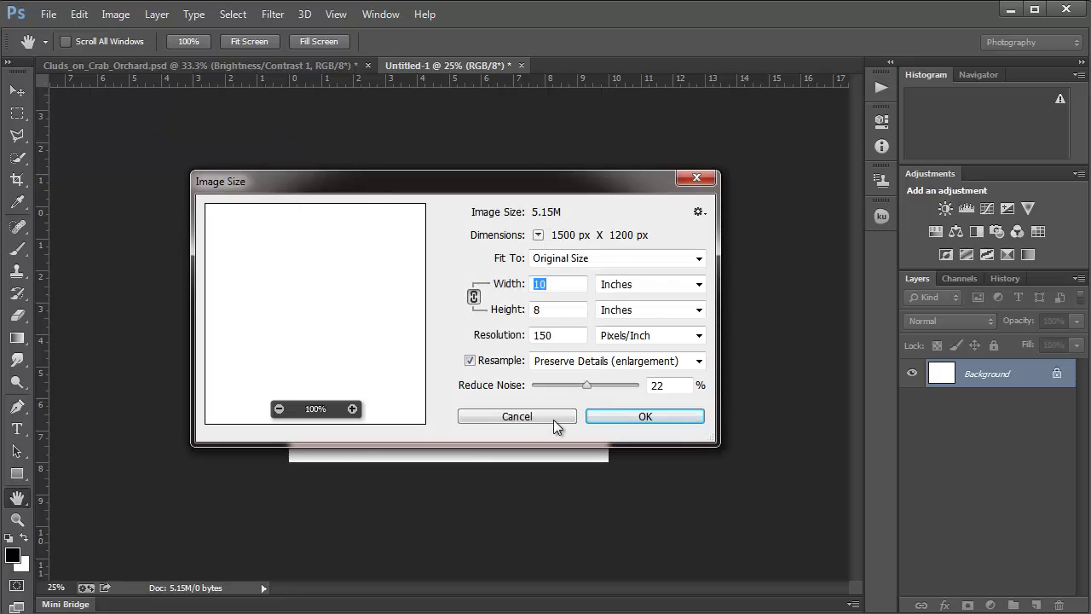
{"action": "left_click", "coordinate": [521, 410]}
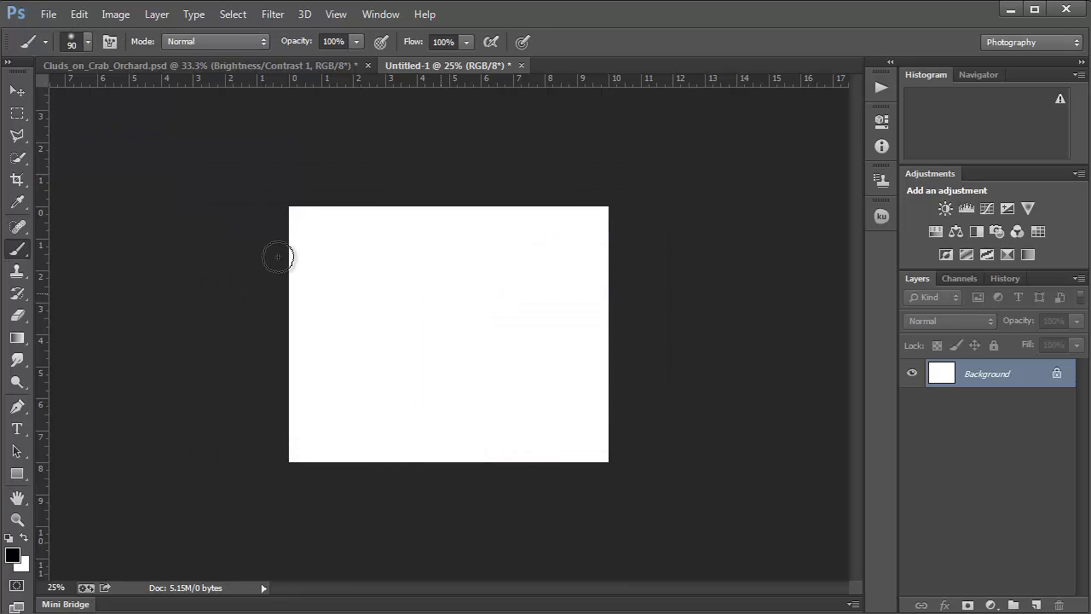
Step: Paint five thick black crossing diagonal strokes near the centre of the blank canvas
{"action": "left_click_drag", "start_coordinate": [305, 208], "coordinate": [291, 266]}
{"action": "left_click_drag", "start_coordinate": [433, 208], "coordinate": [290, 328]}
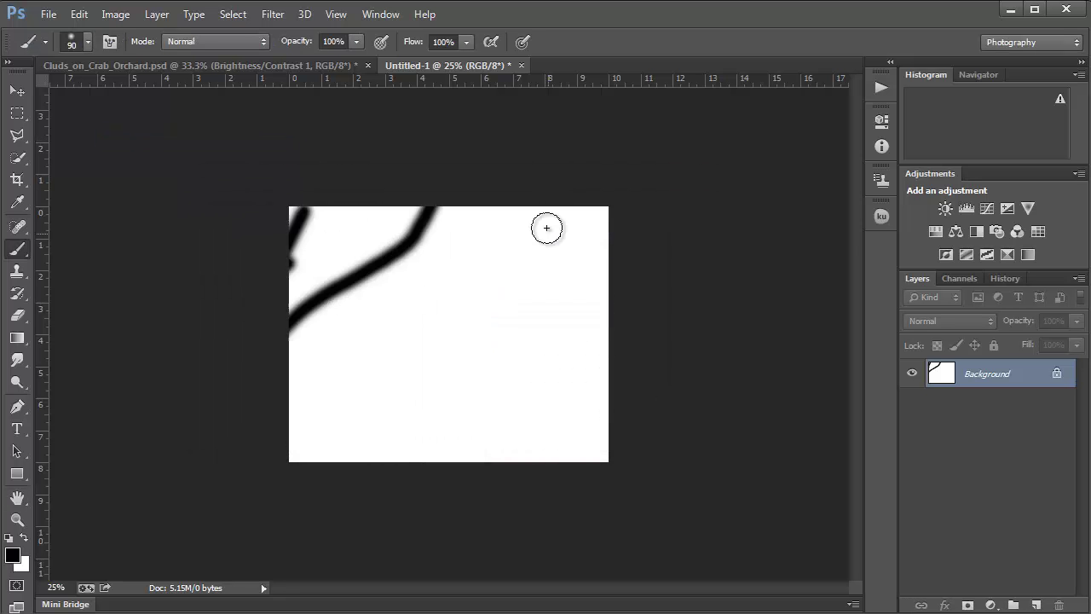
{"action": "mouse_move", "coordinate": [546, 226]}
{"action": "left_mouse_down"}
{"action": "mouse_move", "coordinate": [409, 358]}
{"action": "mouse_move", "coordinate": [360, 381]}
{"action": "left_mouse_up"}
{"action": "left_click_drag", "start_coordinate": [582, 341], "coordinate": [401, 439]}
{"action": "left_click_drag", "start_coordinate": [461, 294], "coordinate": [567, 444]}
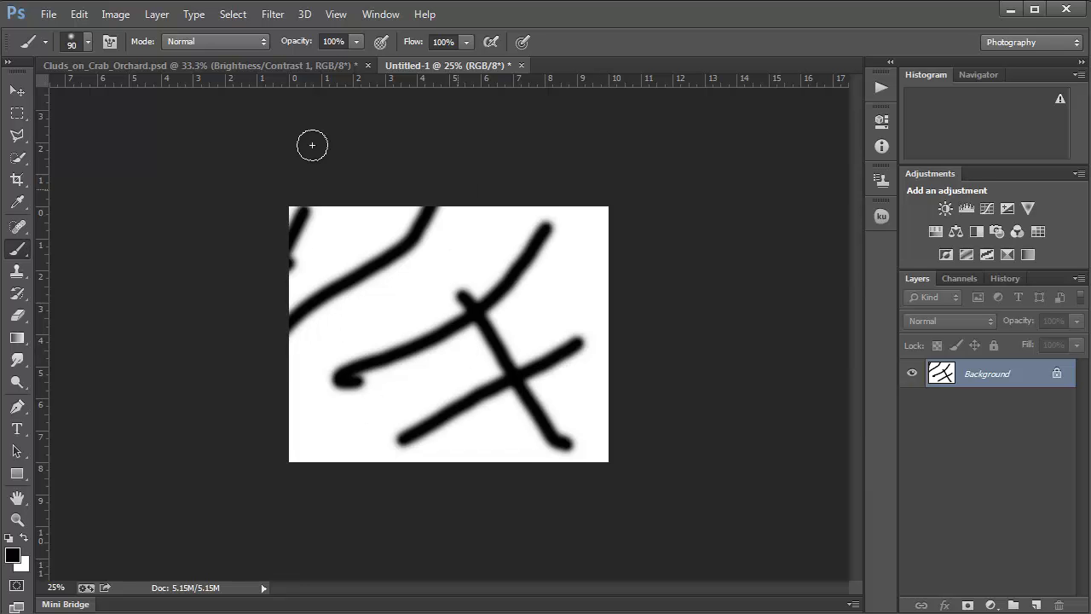
{"action": "left_click", "coordinate": [119, 14]}
Step: Set the canvas width to 14 inches anchored middle-right, adding white space on the left
{"action": "left_click", "coordinate": [146, 157]}
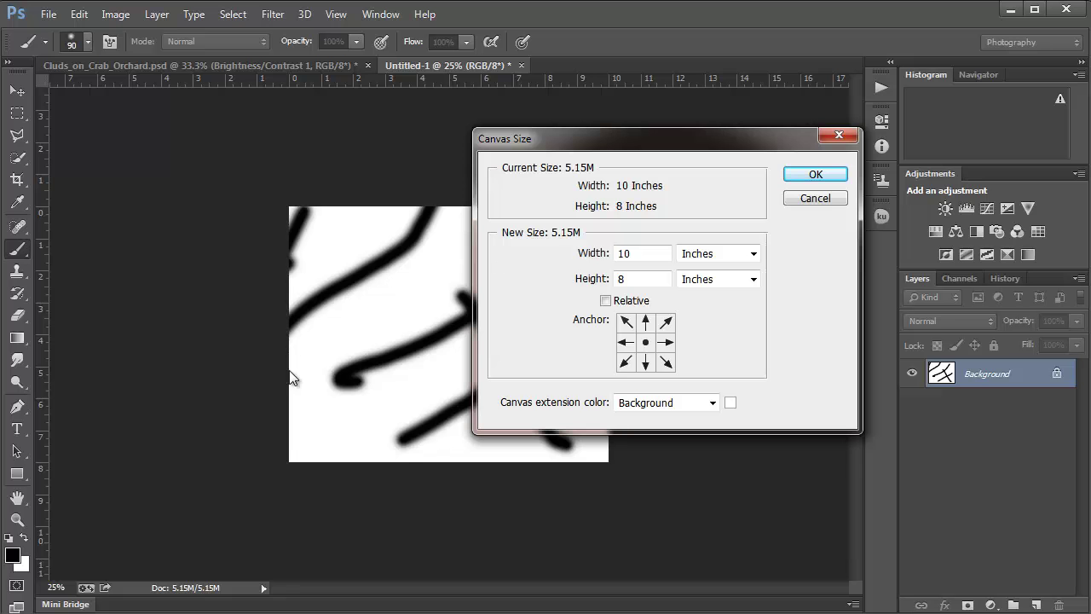
{"action": "left_click", "coordinate": [665, 343]}
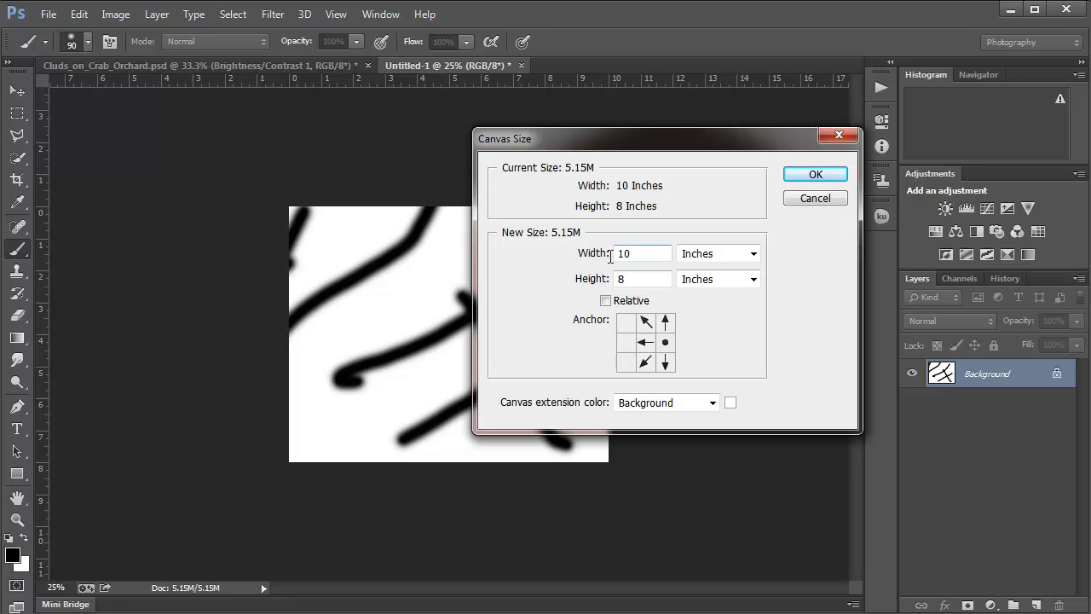
{"action": "double_click", "coordinate": [637, 254]}
{"action": "type", "text": "14"}
{"action": "left_click", "coordinate": [816, 175]}
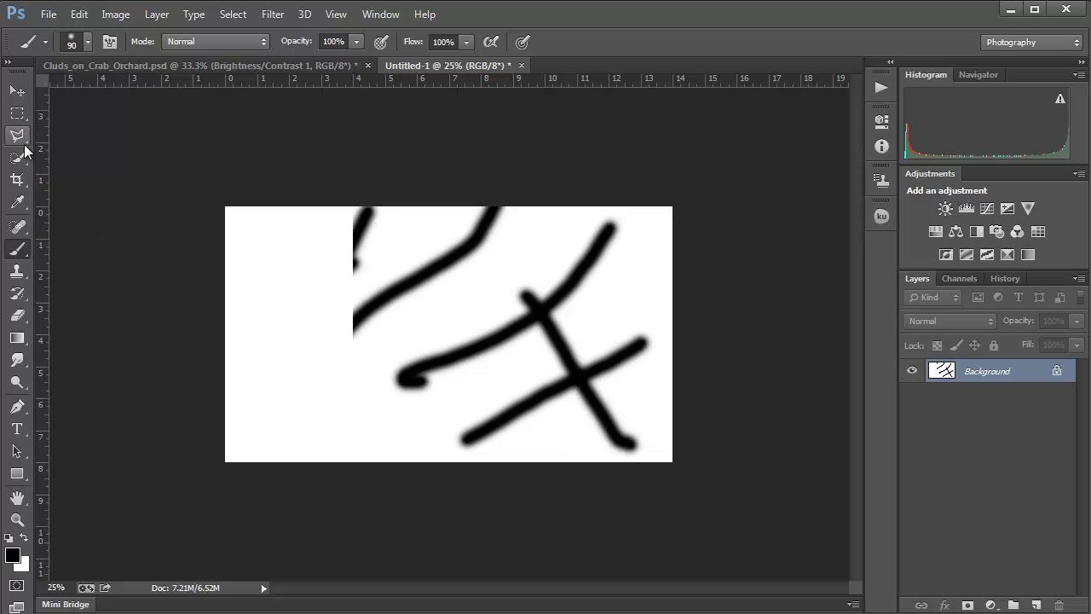
Step: Drag the crop's bottom, right and top edges outward beyond the canvas
{"action": "left_click", "coordinate": [17, 179]}
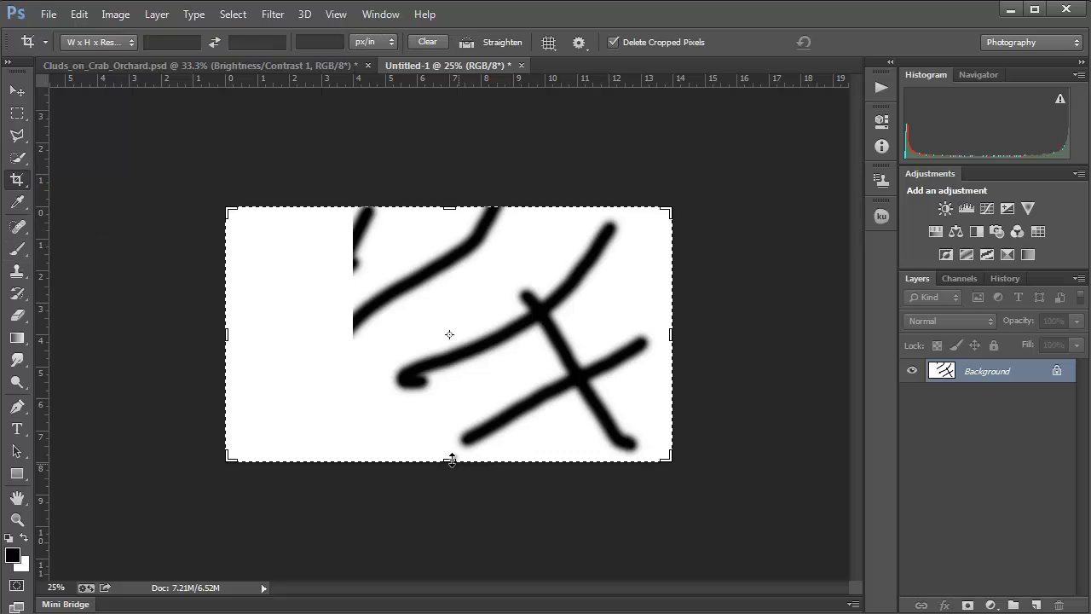
{"action": "left_click_drag", "start_coordinate": [450, 460], "coordinate": [448, 527]}
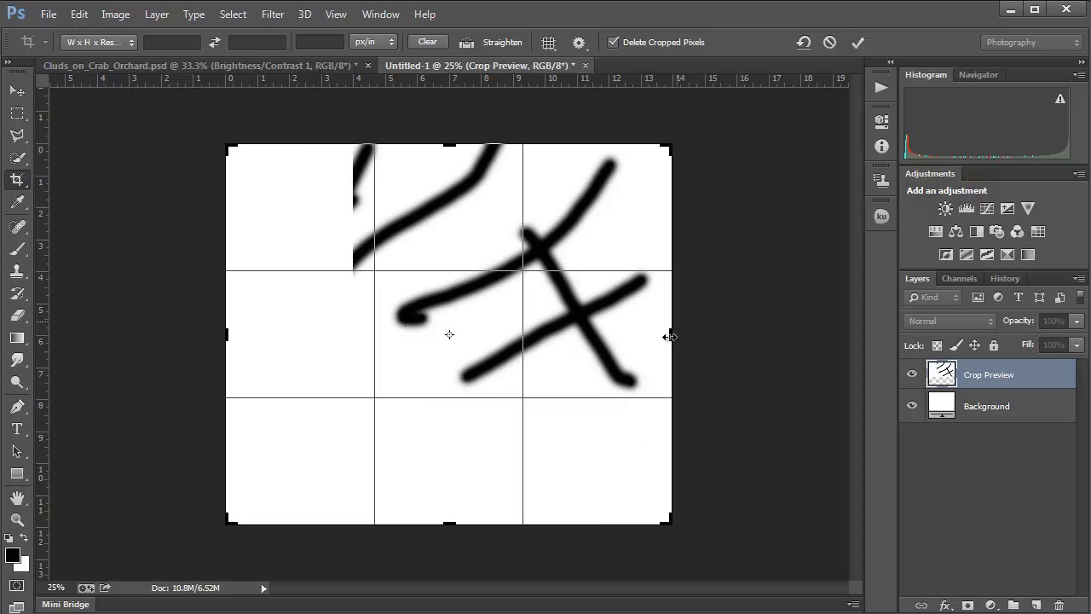
{"action": "left_click_drag", "start_coordinate": [672, 334], "coordinate": [713, 333]}
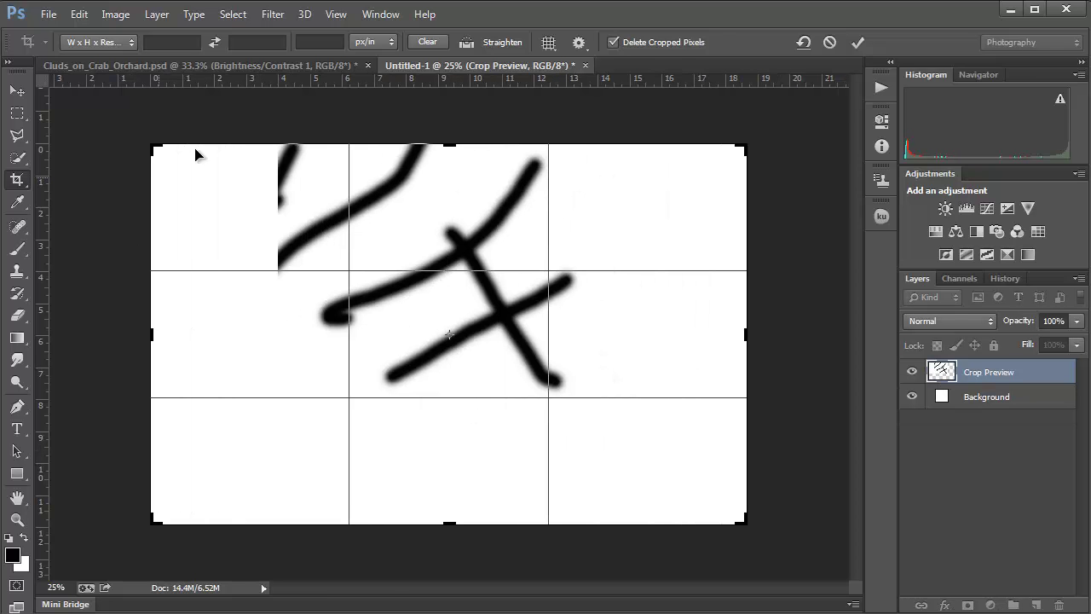
{"action": "left_click_drag", "start_coordinate": [450, 138], "coordinate": [453, 92]}
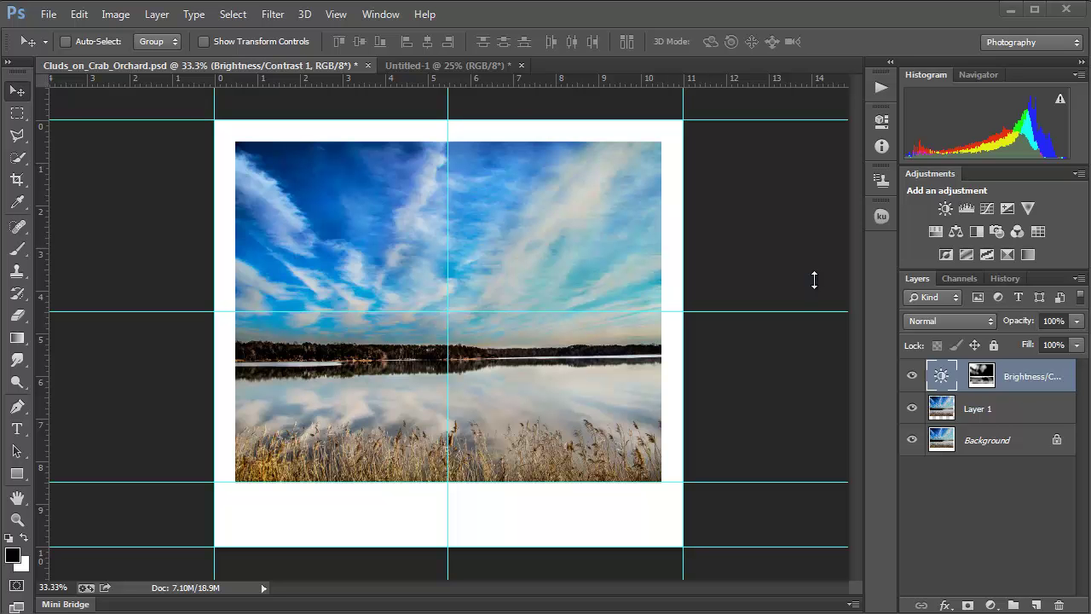
Step: Turn on the grid overlay via View > Show > Grid
{"action": "left_click", "coordinate": [336, 14]}
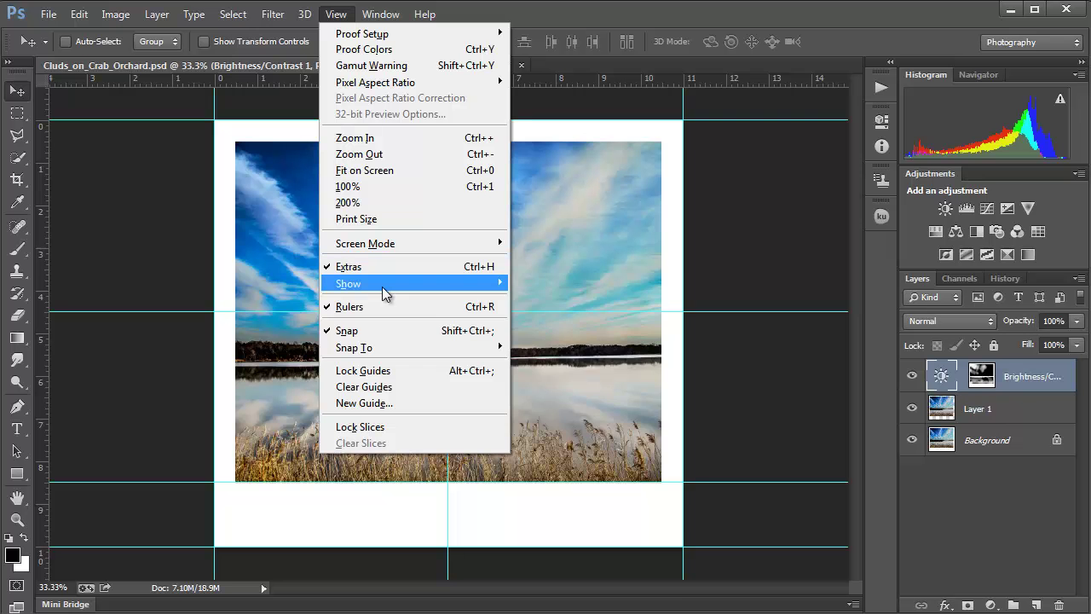
{"action": "mouse_move", "coordinate": [383, 285]}
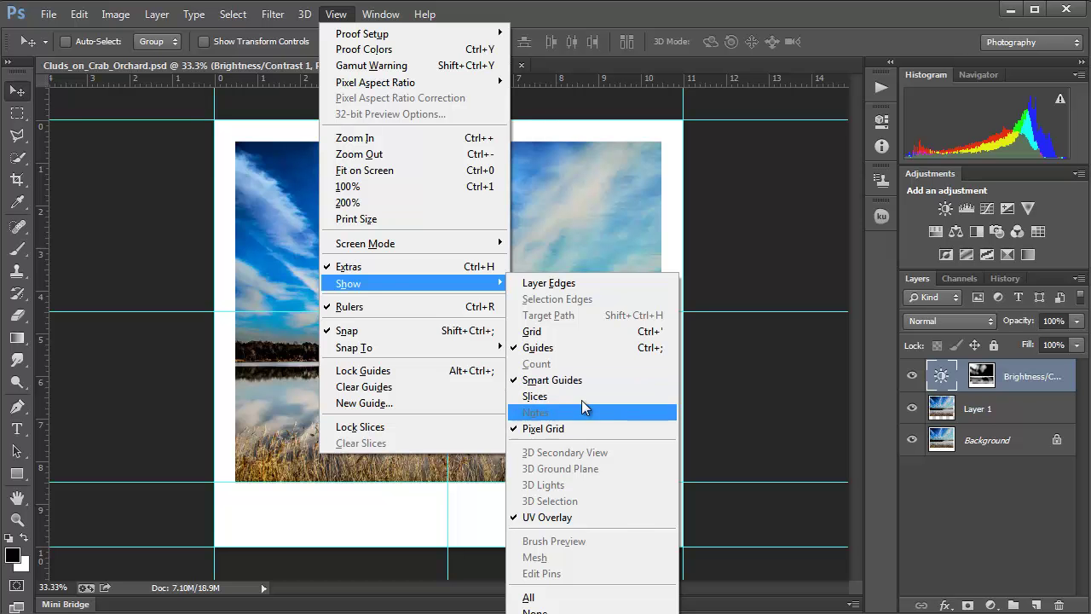
{"action": "left_click", "coordinate": [568, 333]}
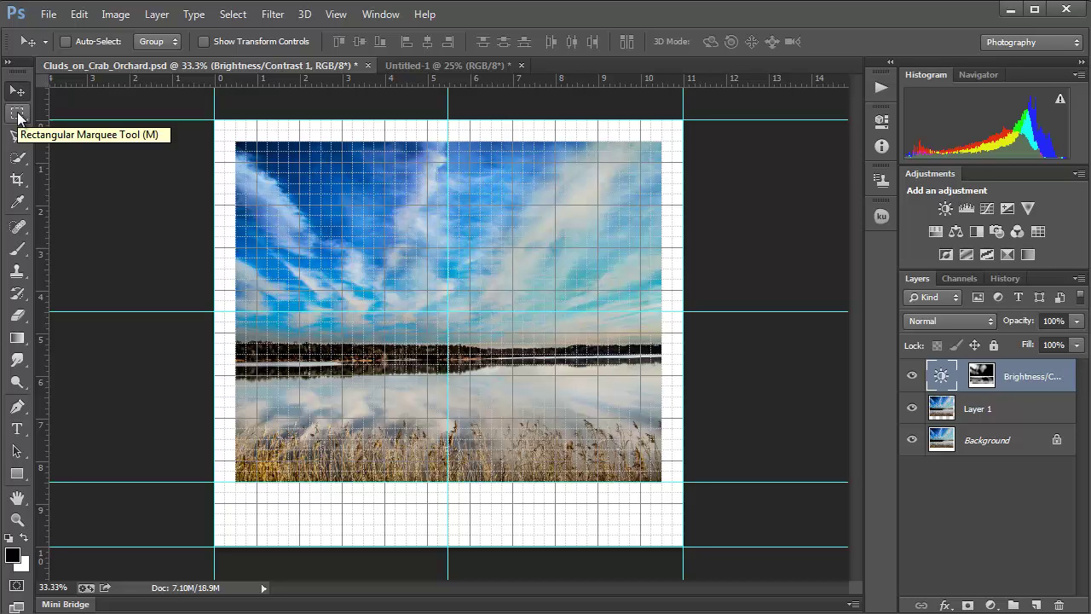
Step: Add a new layer and select a caption rectangle in the mat below the photo, hiding the grid
{"action": "left_click", "coordinate": [18, 115]}
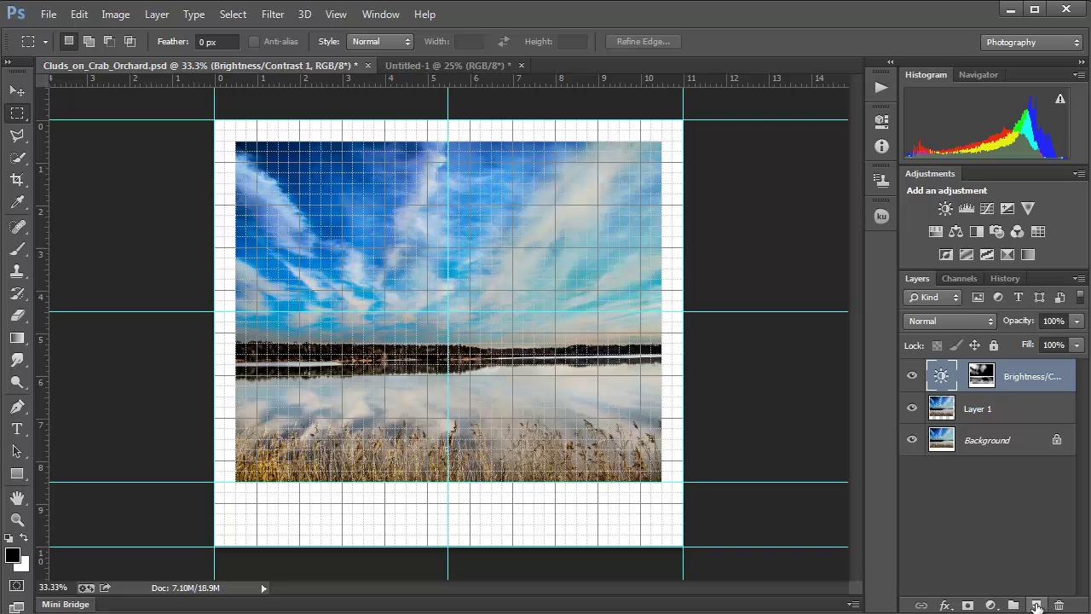
{"action": "left_click", "coordinate": [1035, 604]}
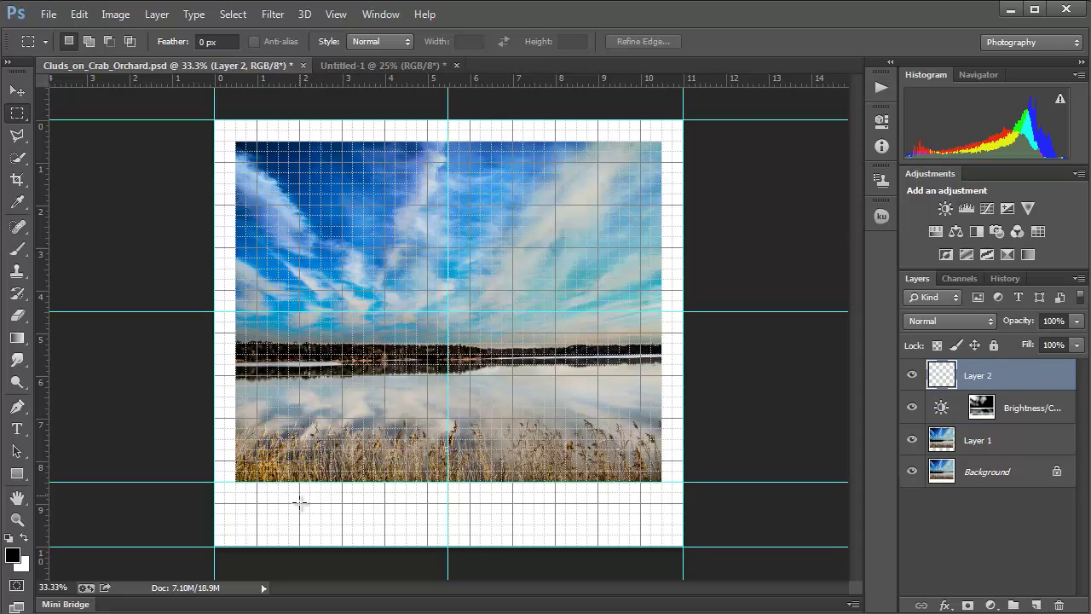
{"action": "left_click_drag", "start_coordinate": [300, 498], "coordinate": [598, 535]}
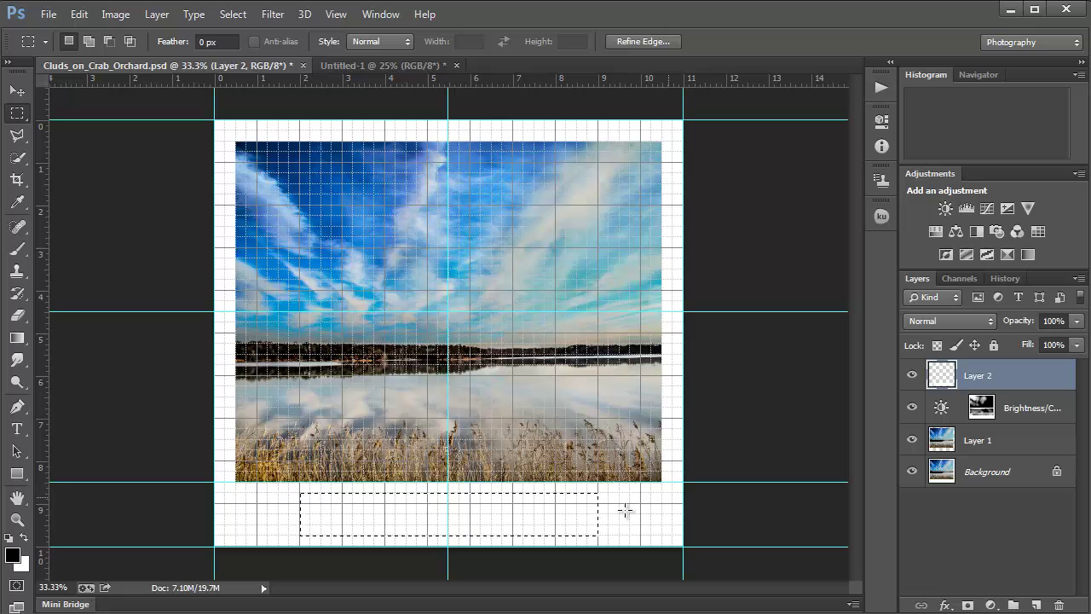
{"action": "key", "text": "ctrl+d"}
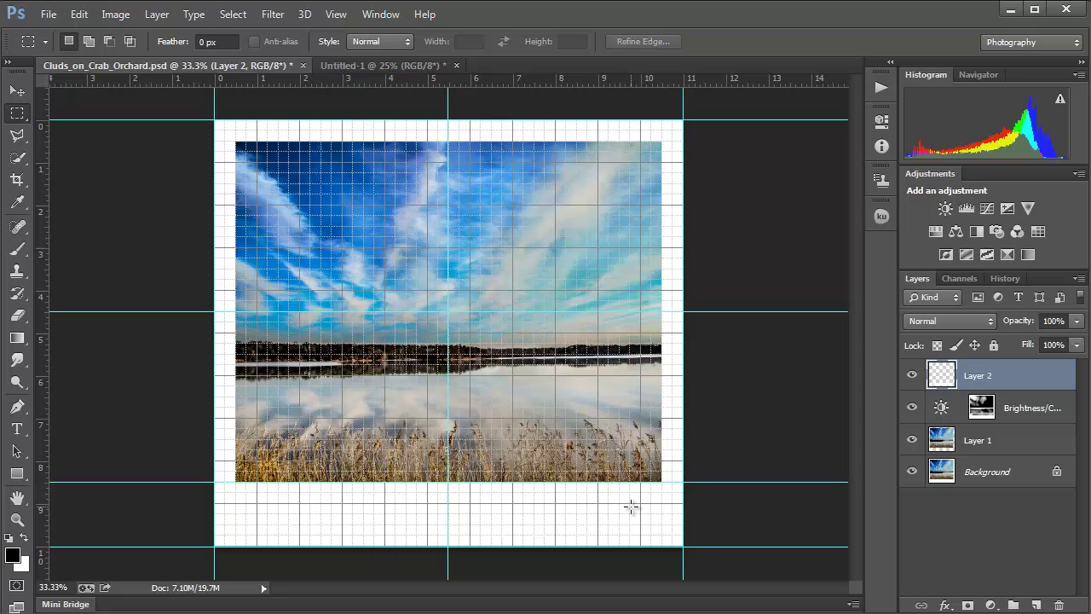
{"action": "key", "text": "ctrl+shift+d"}
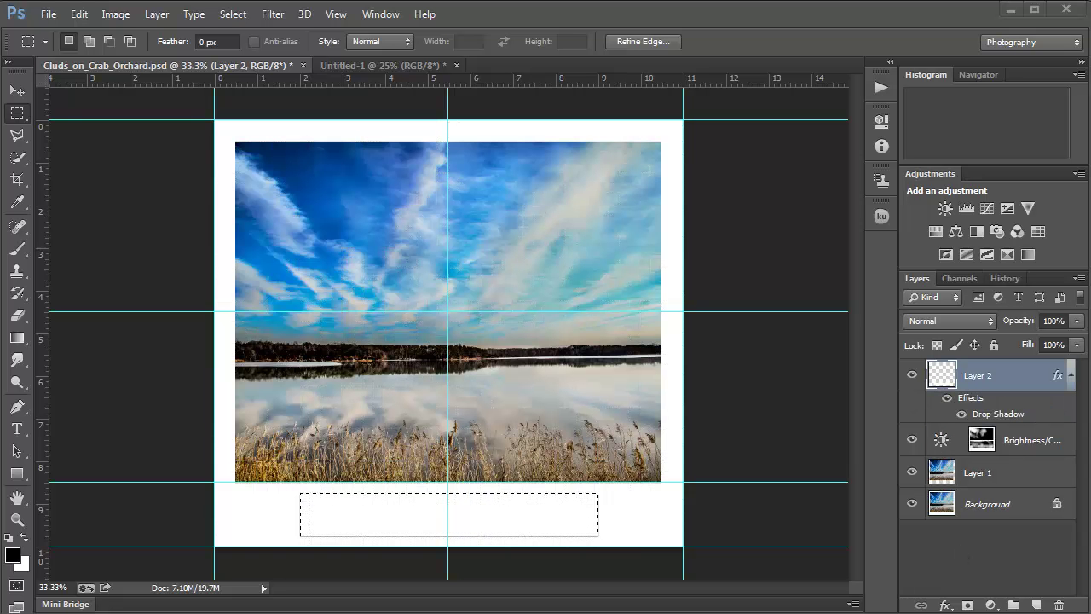
{"action": "key", "text": "ctrl+d"}
Step: Paste the photographer credit caption as a text line inside the caption box and commit it
{"action": "left_click", "coordinate": [17, 428]}
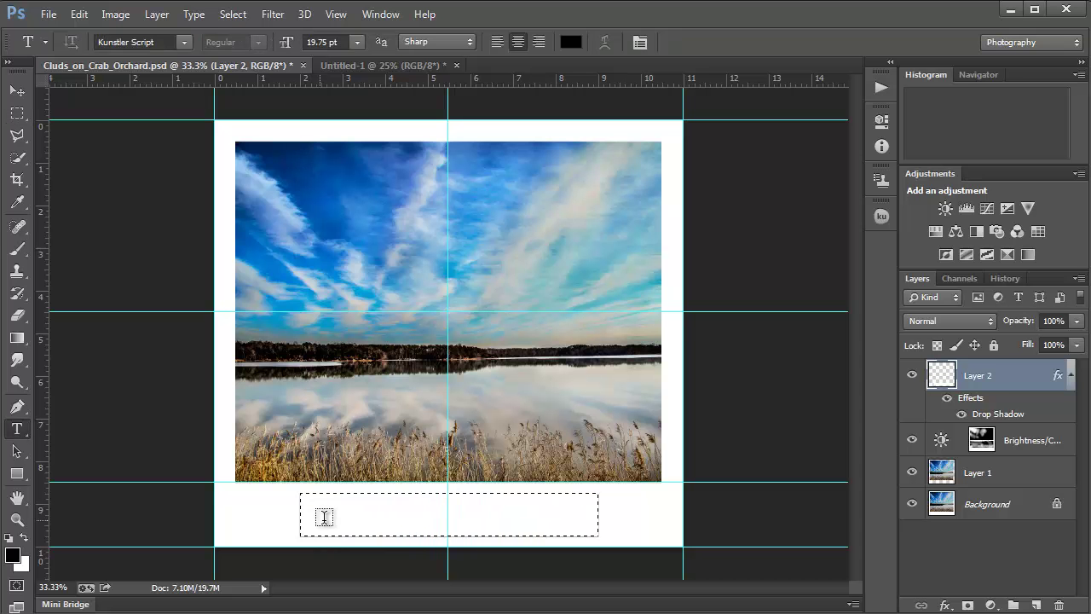
{"action": "left_click", "coordinate": [321, 520]}
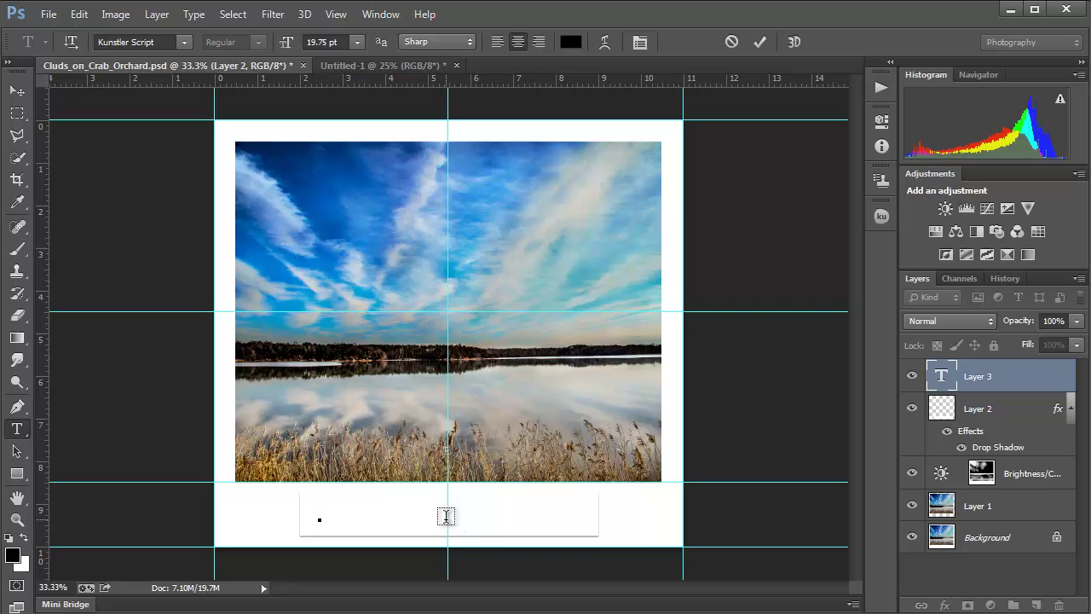
{"action": "type", "text": "Cl"}
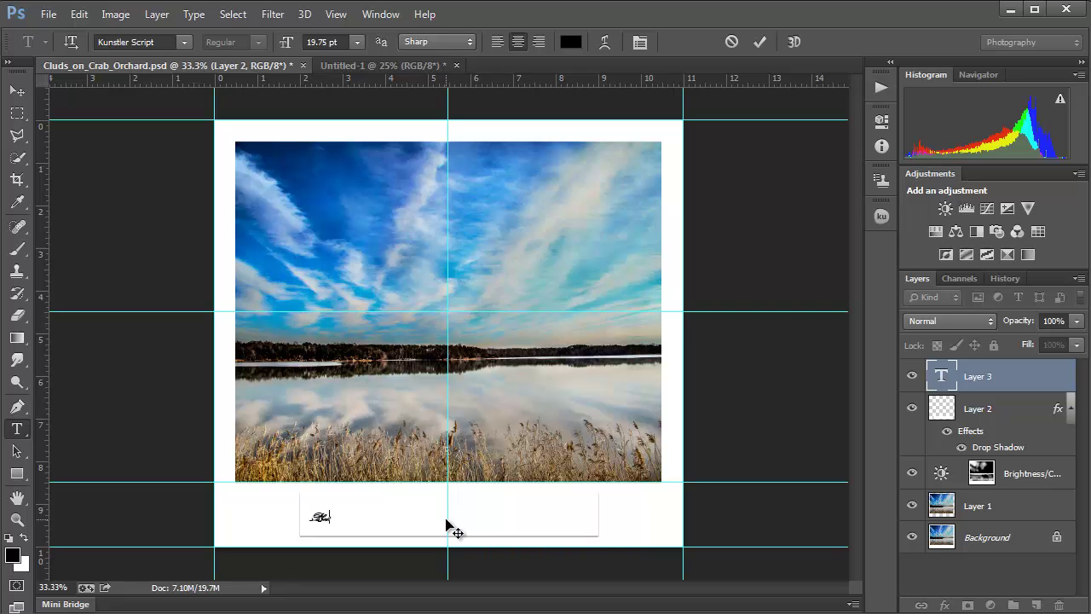
{"action": "key", "text": "BackSpace"}
{"action": "left_click", "coordinate": [319, 518]}
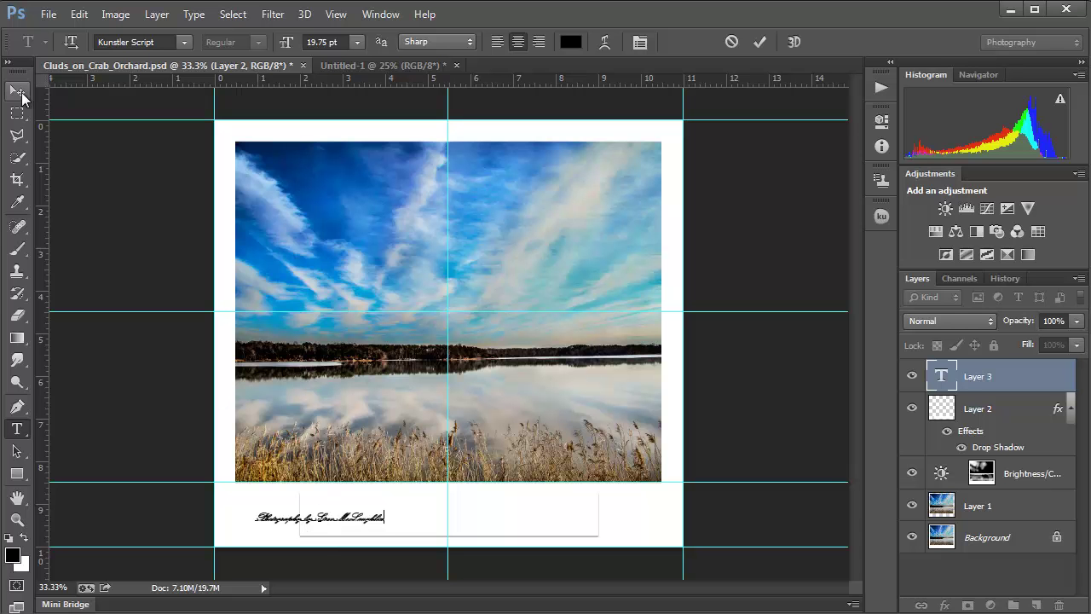
{"action": "left_click", "coordinate": [20, 96]}
Step: Scale the caption up to about 173% and centre it within the box
{"action": "left_click_drag", "start_coordinate": [349, 524], "coordinate": [427, 529]}
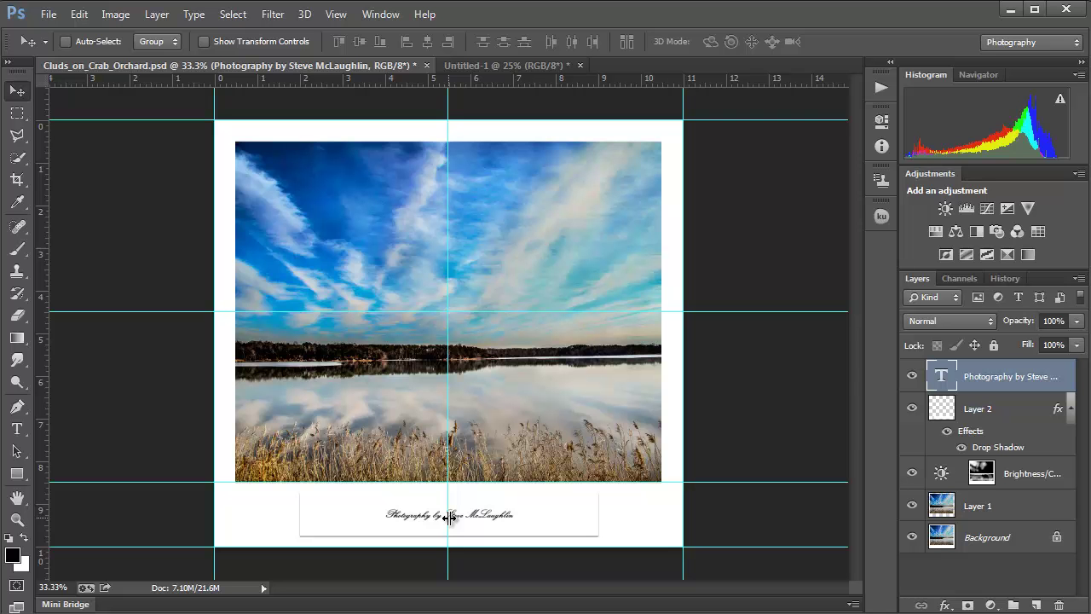
{"action": "key", "text": "ctrl+t"}
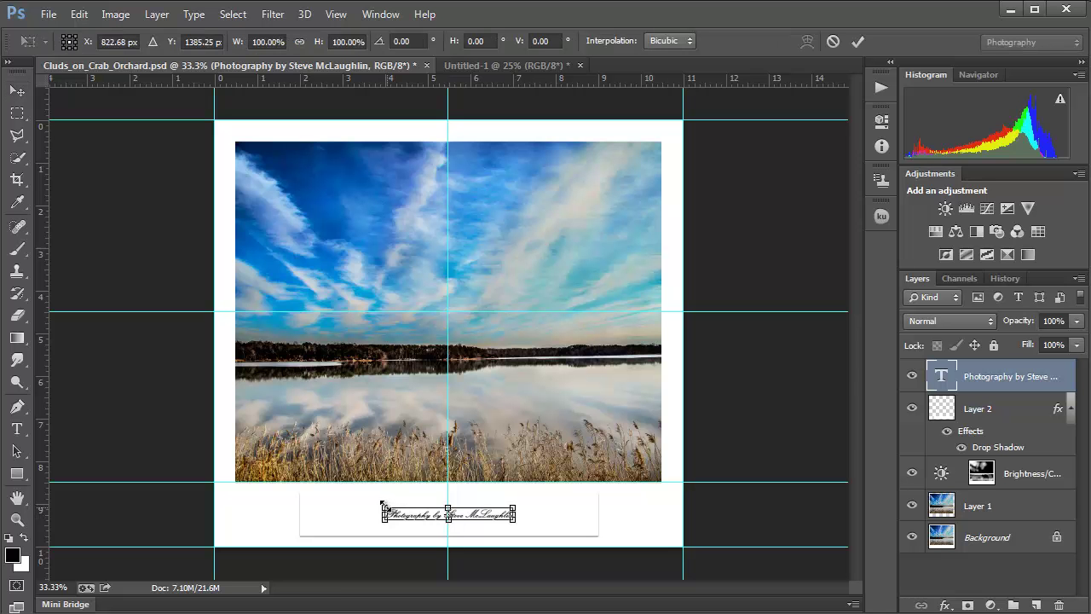
{"action": "left_click_drag", "start_coordinate": [383, 504], "coordinate": [341, 492]}
{"action": "left_click_drag", "start_coordinate": [512, 502], "coordinate": [556, 499]}
{"action": "left_click_drag", "start_coordinate": [339, 521], "coordinate": [330, 521]}
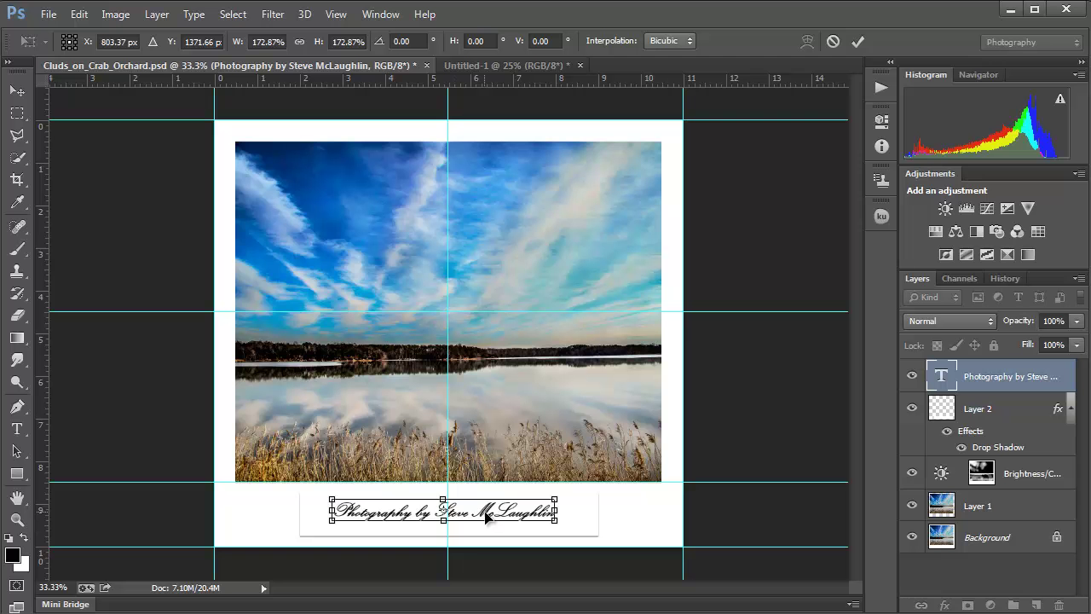
{"action": "left_click_drag", "start_coordinate": [486, 517], "coordinate": [483, 522]}
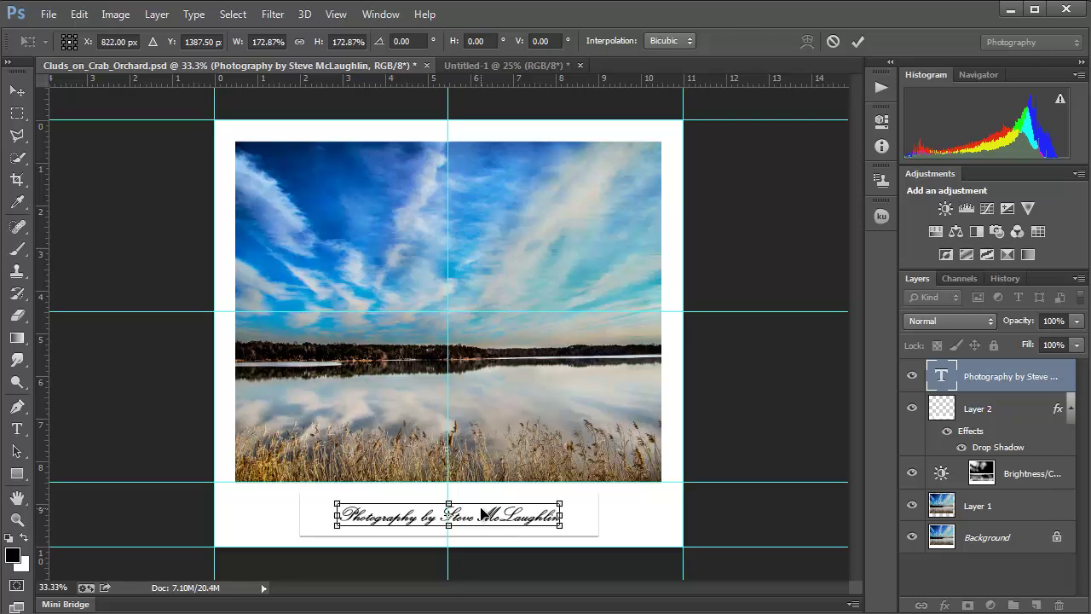
{"action": "key", "text": "Return"}
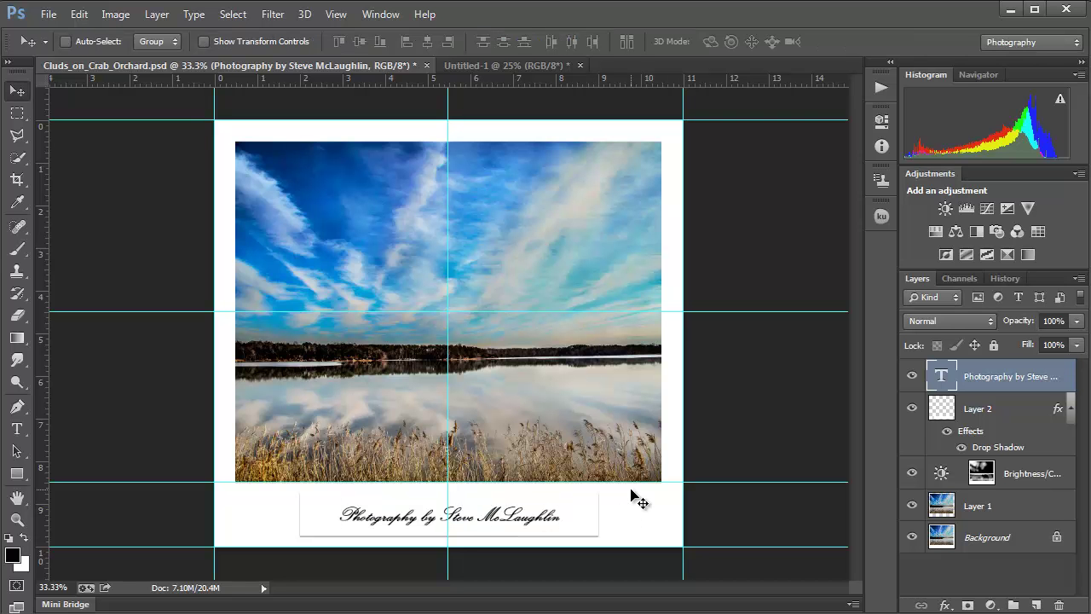
Step: Add an Inner Shadow with increased distance to Layer 2's caption box style
{"action": "left_click", "coordinate": [945, 414]}
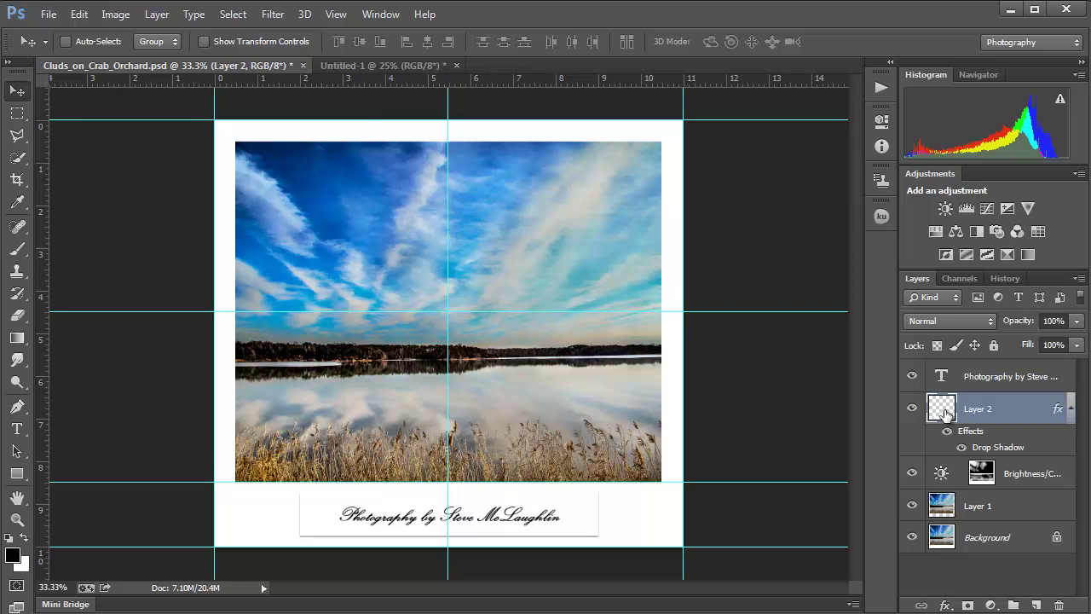
{"action": "double_click", "coordinate": [980, 449]}
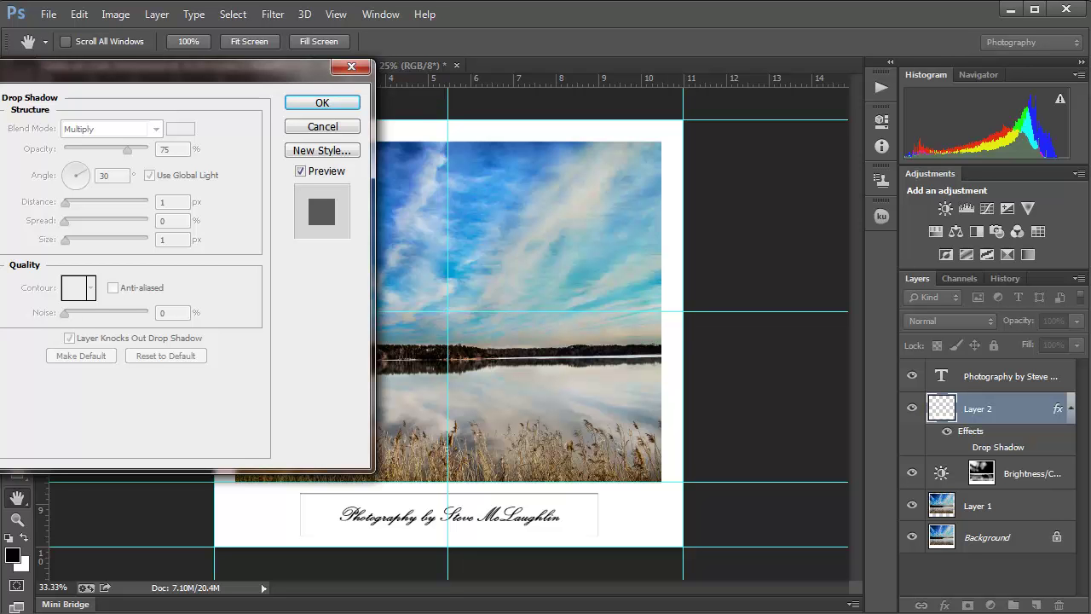
{"action": "left_click", "coordinate": [1, 214]}
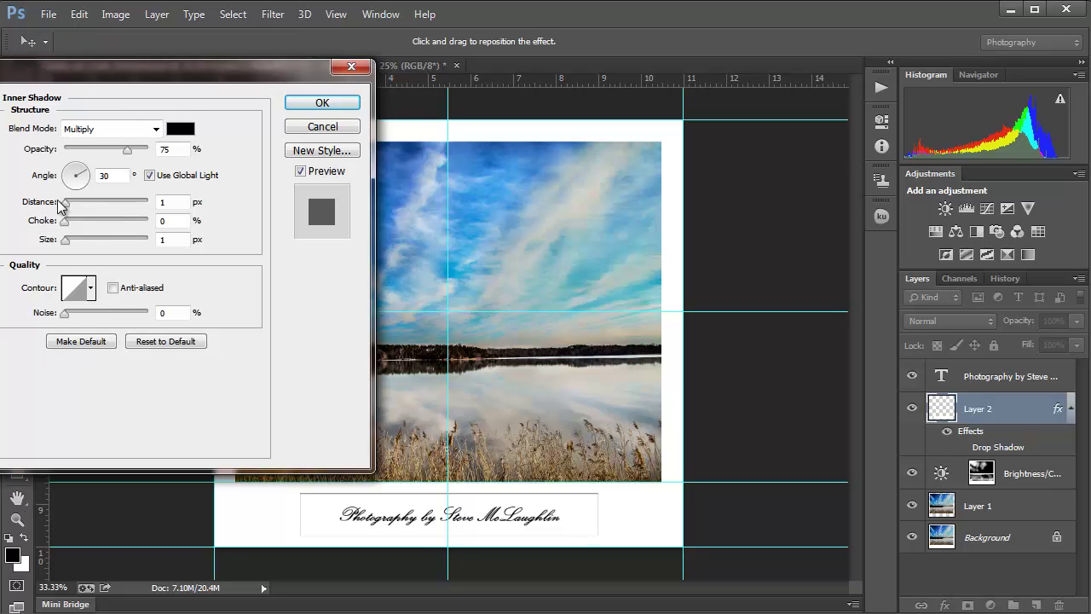
{"action": "left_click_drag", "start_coordinate": [65, 203], "coordinate": [79, 248]}
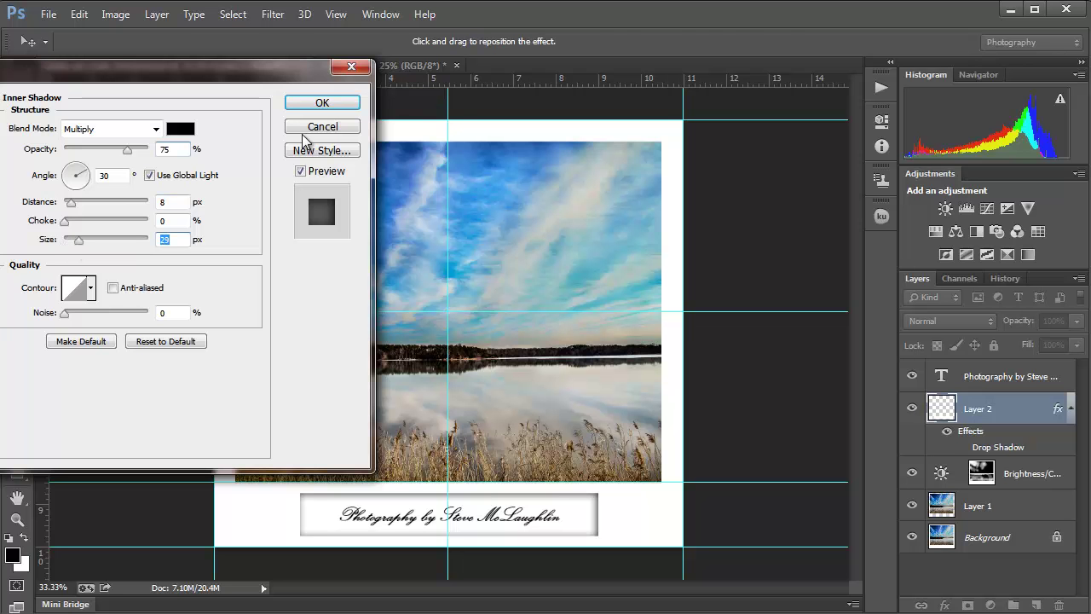
{"action": "left_click", "coordinate": [317, 104]}
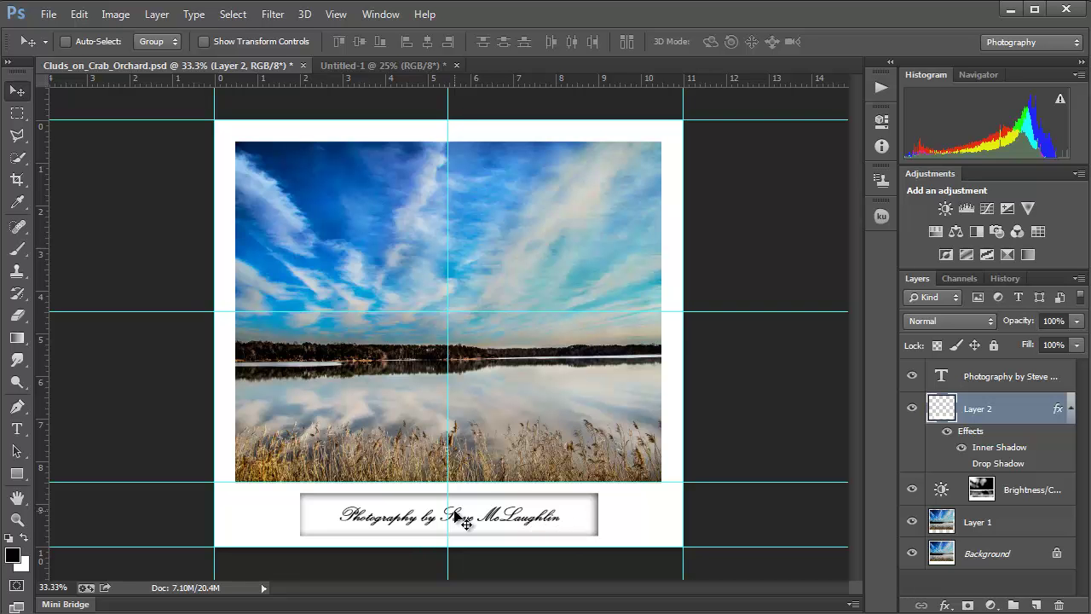
{"action": "scroll", "coordinate": [466, 523], "scroll_direction": "up", "scroll_amount": 1}
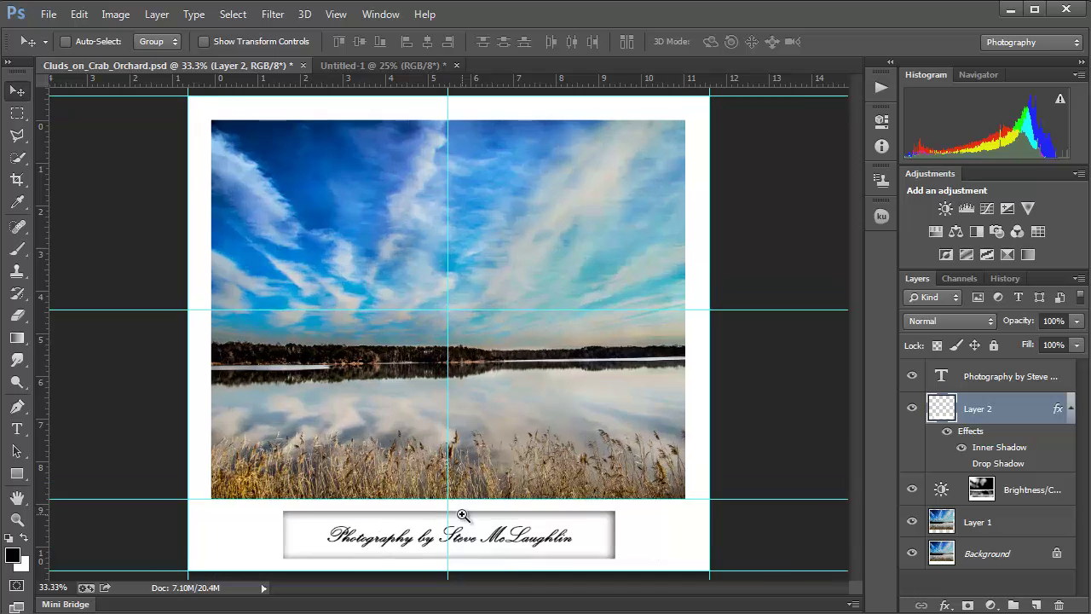
{"action": "scroll", "coordinate": [461, 515], "scroll_direction": "up", "scroll_amount": 1}
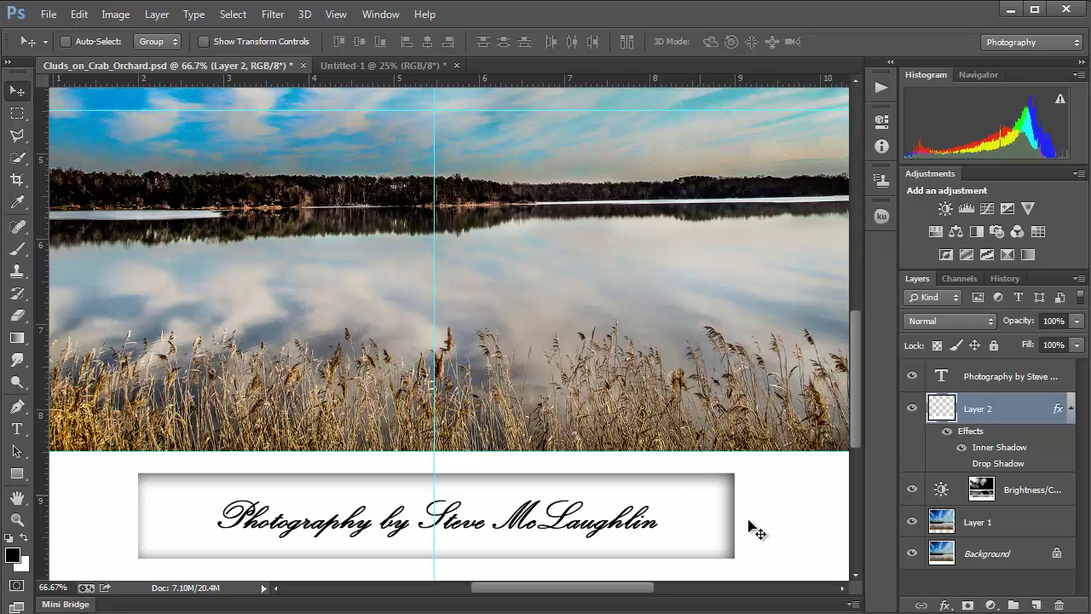
{"action": "key", "text": "ctrl+minus"}
{"action": "key", "text": "ctrl+minus"}
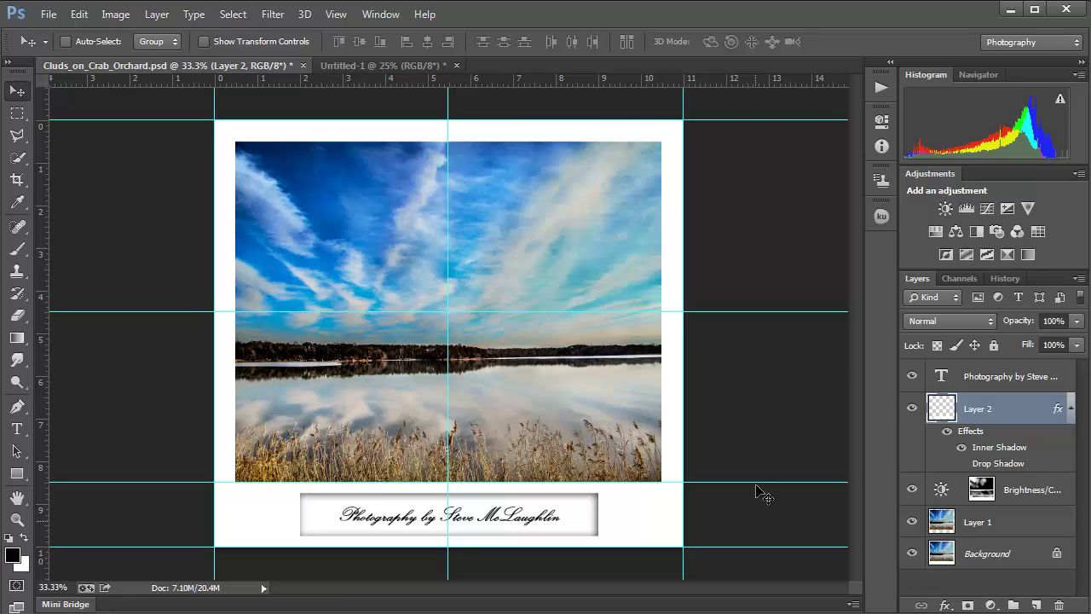
Step: Hide Layer 2 and the caption text, then draw a rectangle shape below the photo
{"action": "left_click", "coordinate": [912, 408]}
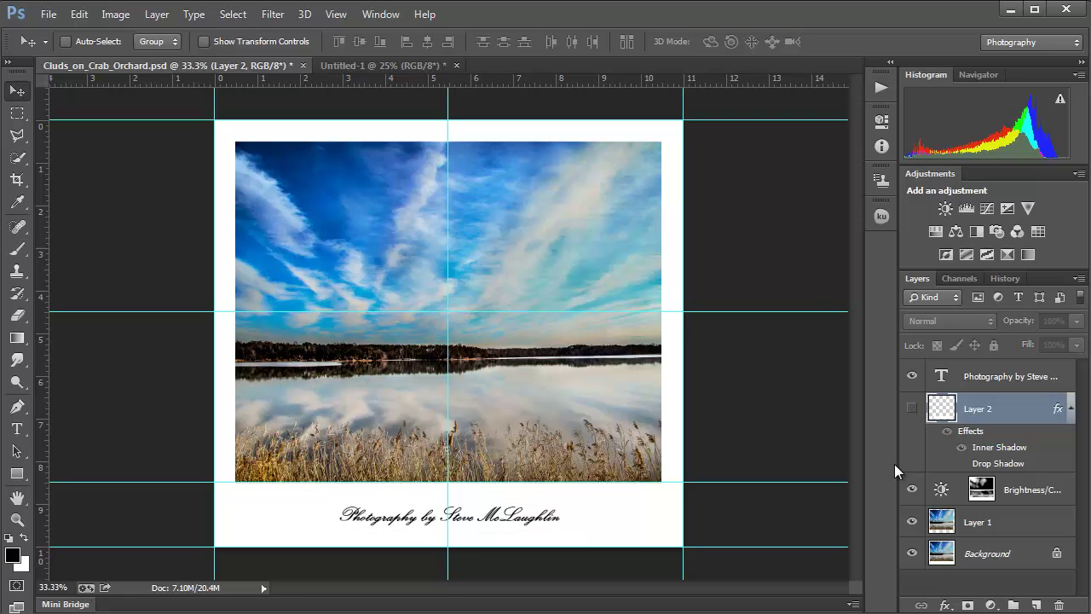
{"action": "left_click", "coordinate": [912, 376]}
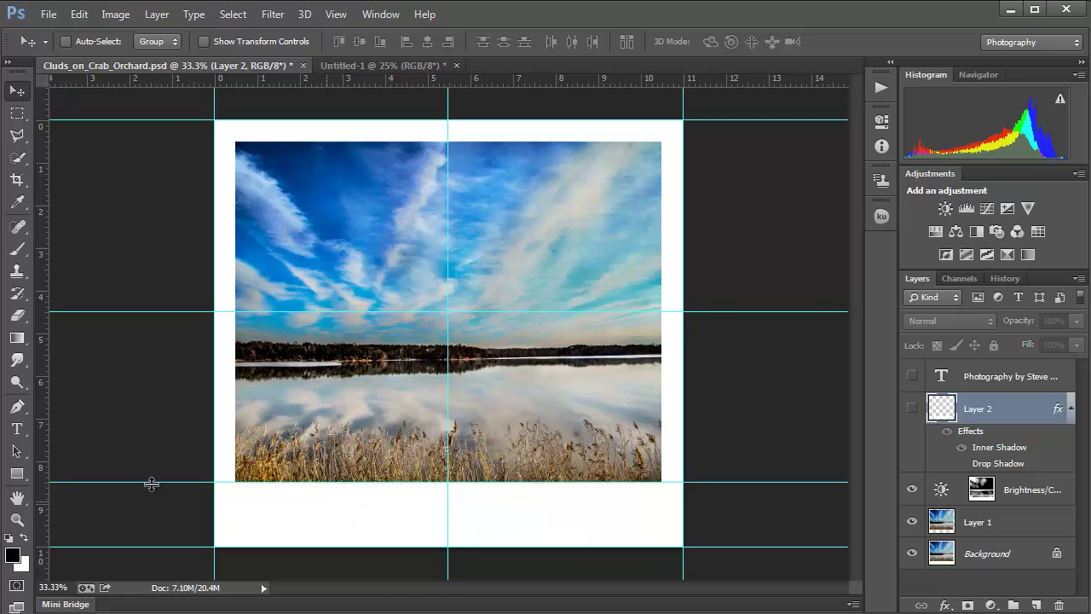
{"action": "left_click", "coordinate": [17, 474]}
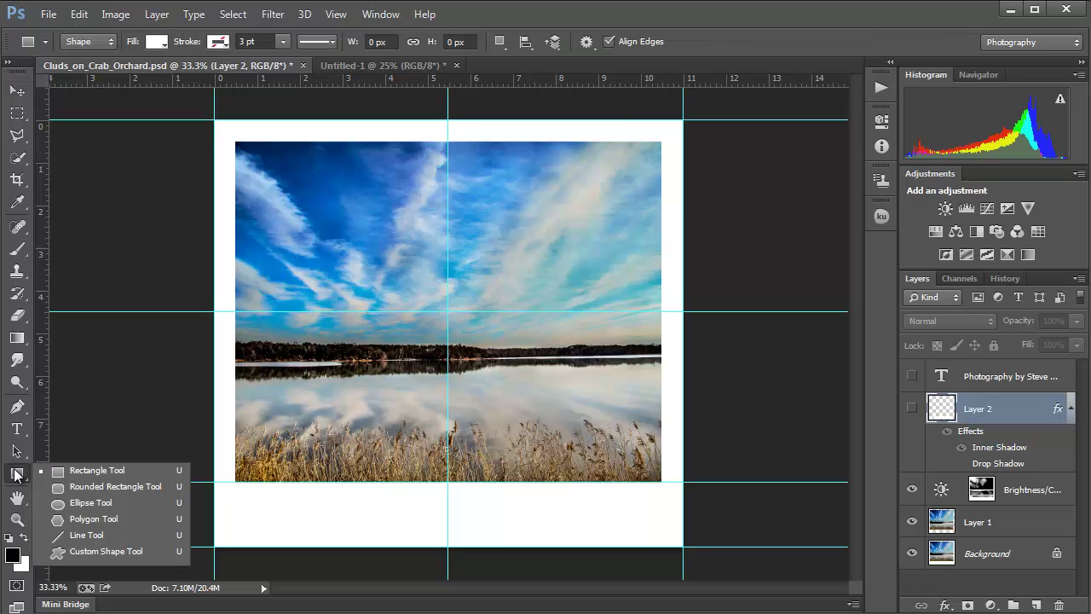
{"action": "left_click", "coordinate": [111, 474]}
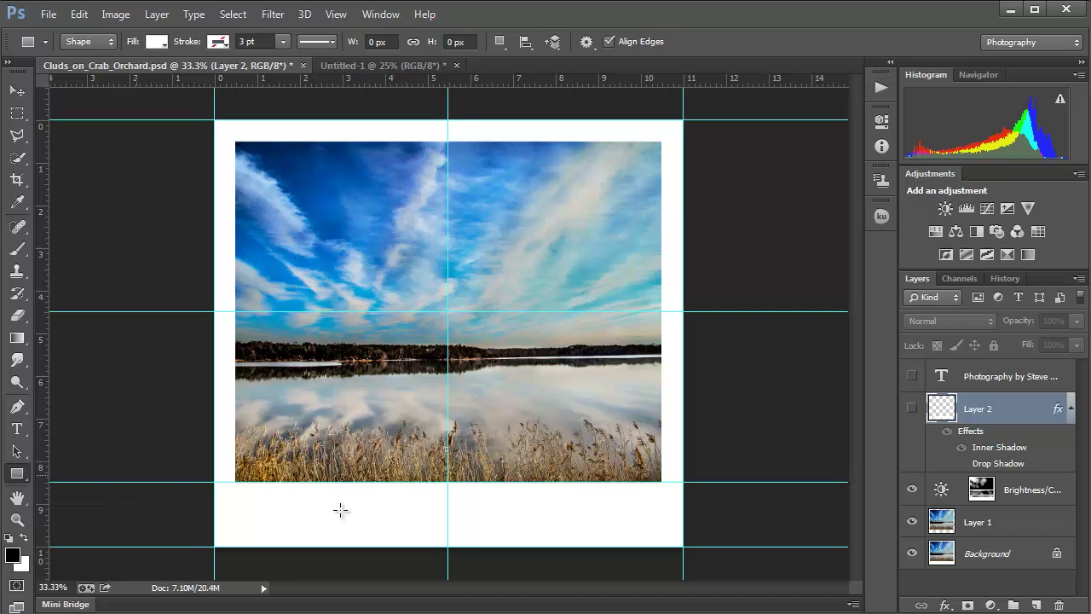
{"action": "left_click_drag", "start_coordinate": [302, 501], "coordinate": [628, 533]}
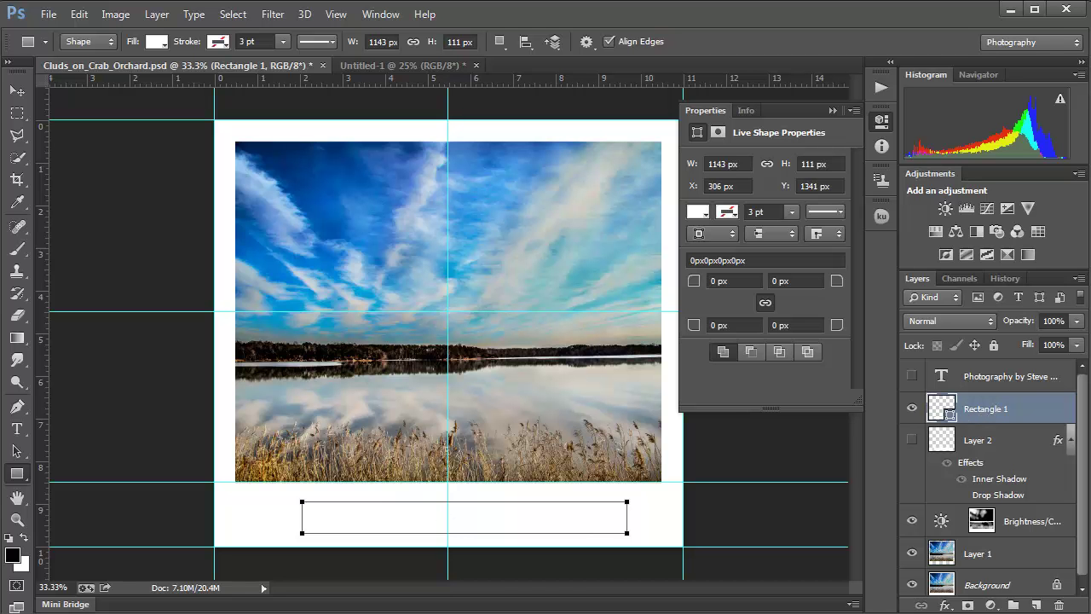
Step: Compare against Layer 2, then bring up the Layer Style dialog for Rectangle 1
{"action": "left_click", "coordinate": [911, 439]}
{"action": "left_click", "coordinate": [911, 440]}
{"action": "key", "text": "v"}
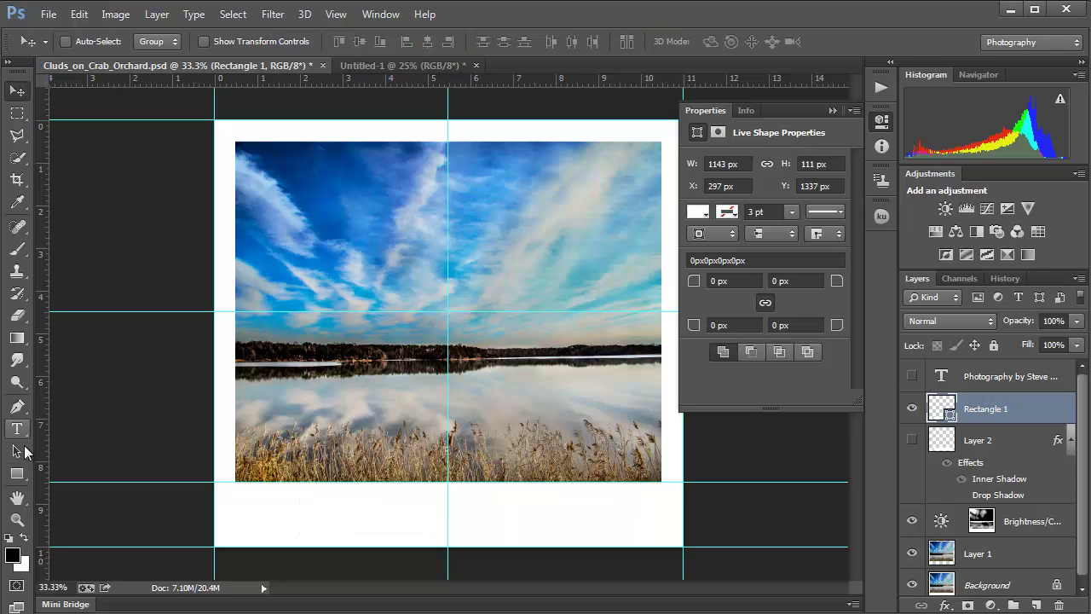
{"action": "left_click", "coordinate": [18, 473]}
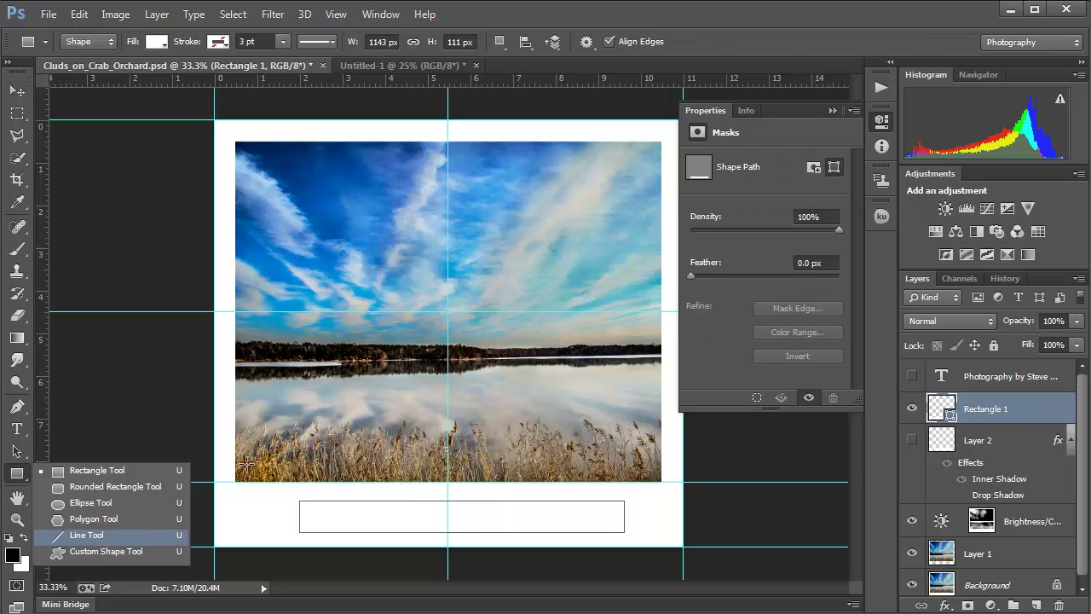
{"action": "left_click", "coordinate": [994, 413]}
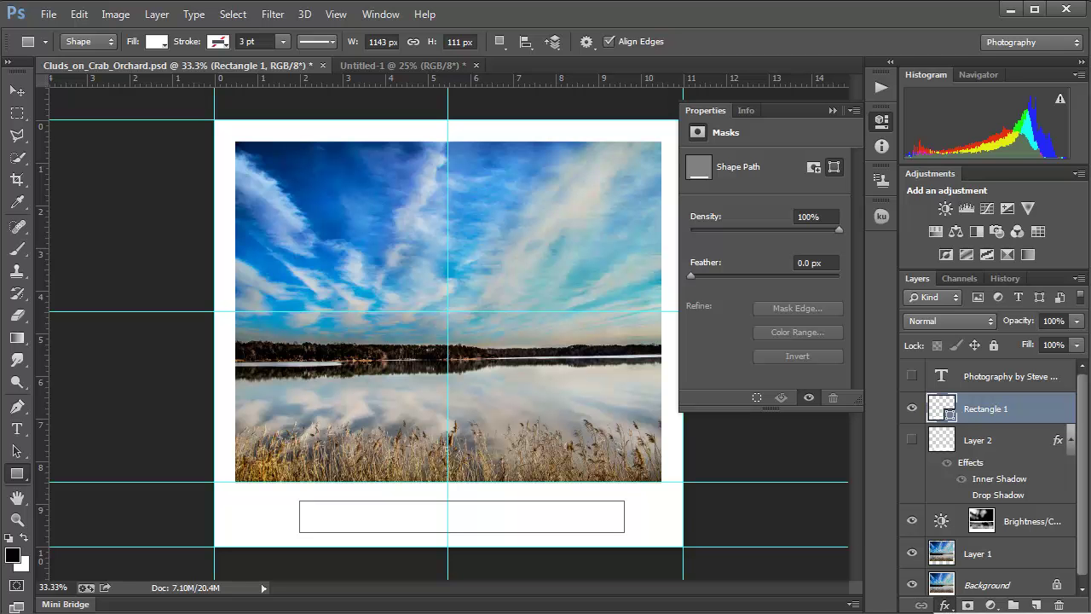
{"action": "left_click", "coordinate": [944, 605]}
{"action": "left_click", "coordinate": [963, 388]}
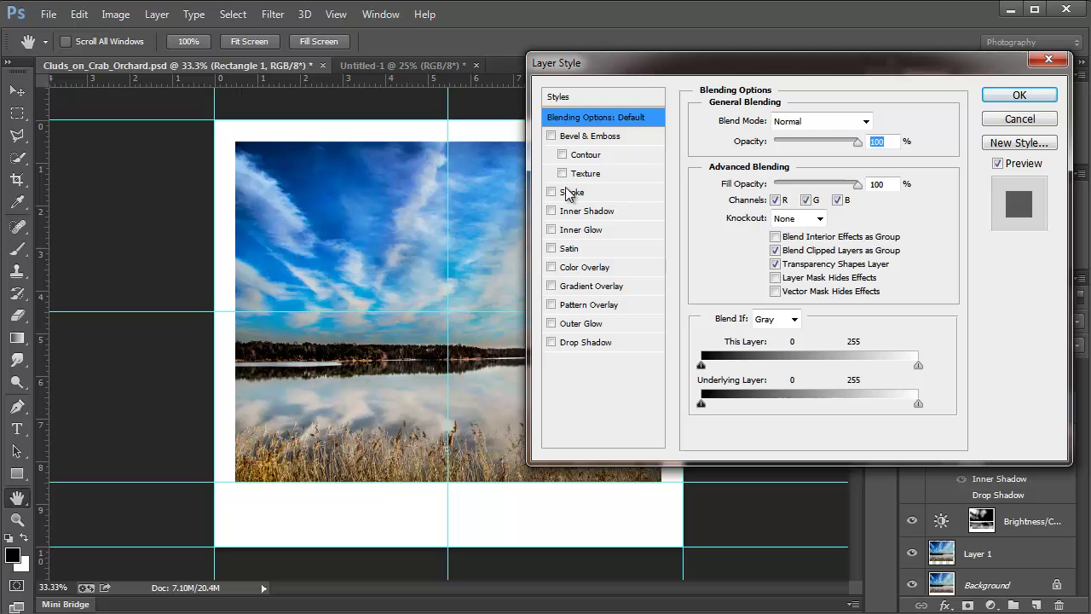
Step: Give Rectangle 1 an Inner Shadow with 8 px distance and 38 px size
{"action": "left_click", "coordinate": [554, 212]}
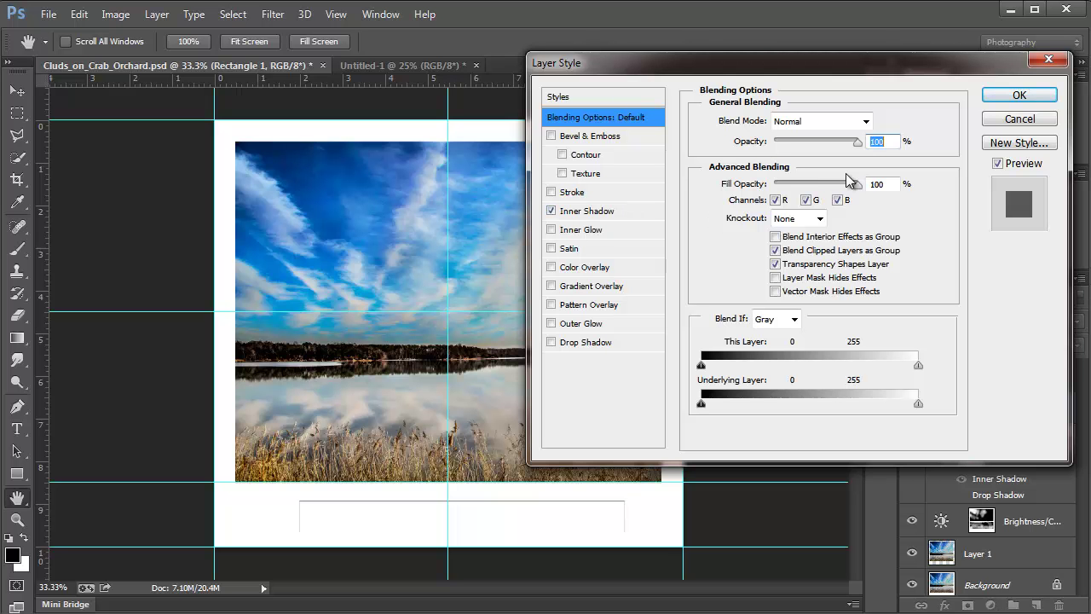
{"action": "left_click", "coordinate": [586, 213]}
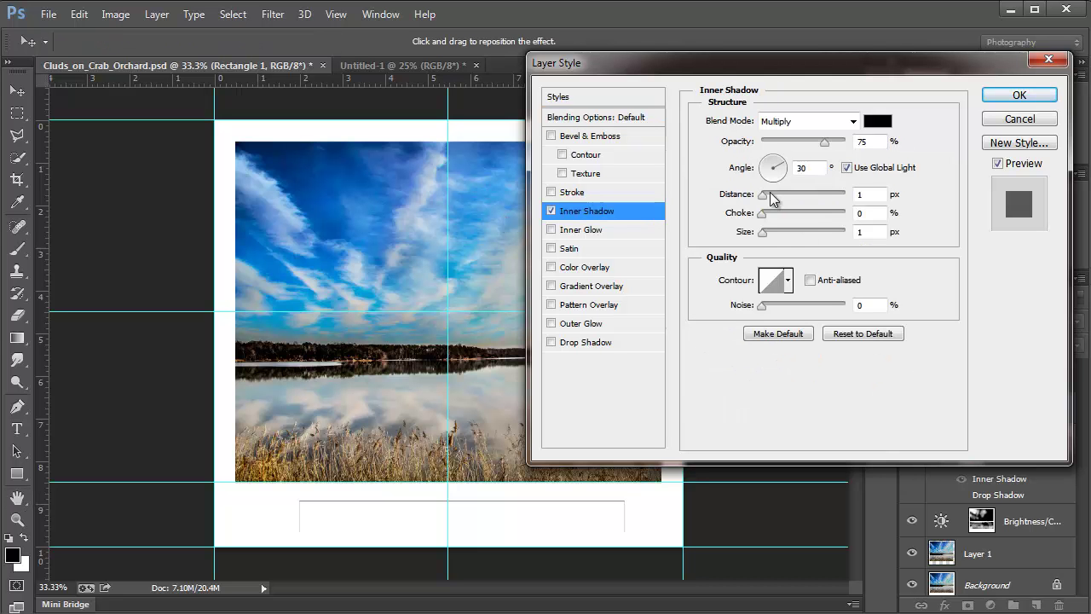
{"action": "left_click_drag", "start_coordinate": [761, 196], "coordinate": [768, 198]}
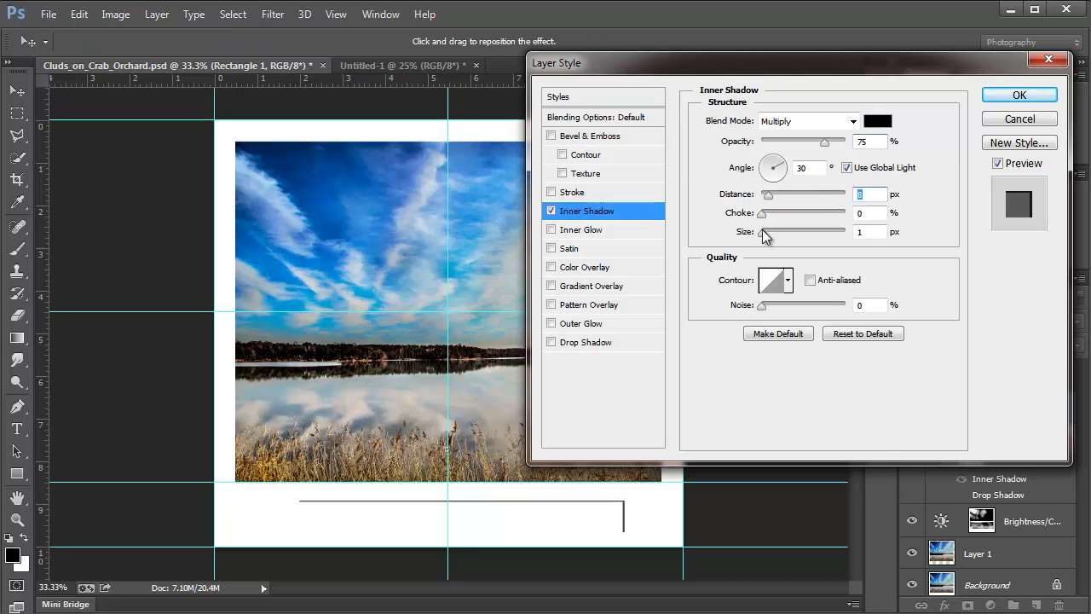
{"action": "left_click_drag", "start_coordinate": [764, 237], "coordinate": [776, 240]}
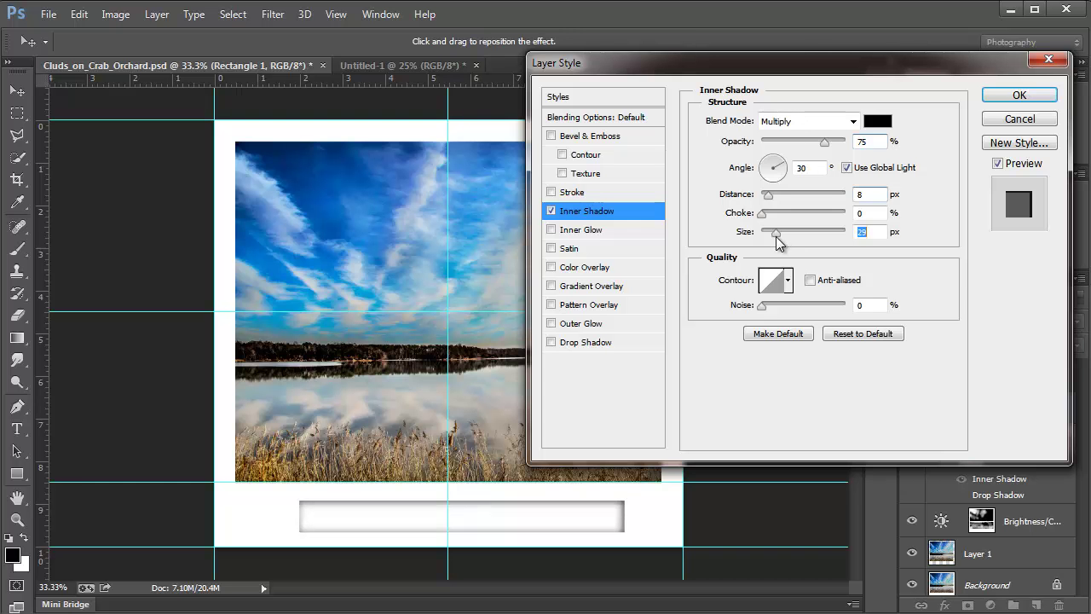
{"action": "left_click", "coordinate": [1019, 95]}
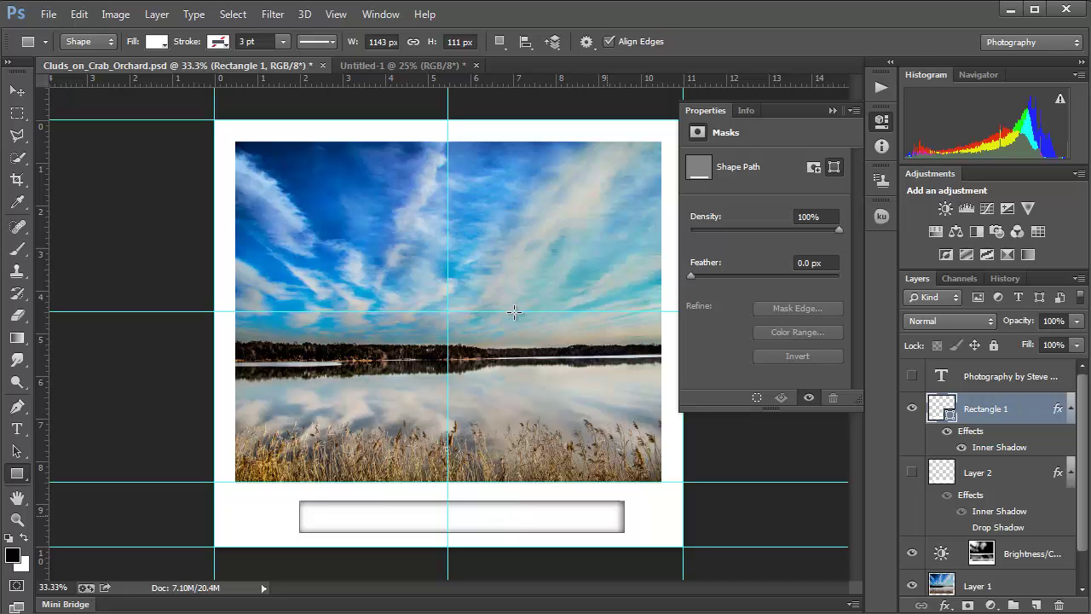
Step: Turn the grid back on across the photo and Rectangle 1 caption box
{"action": "left_click", "coordinate": [341, 16]}
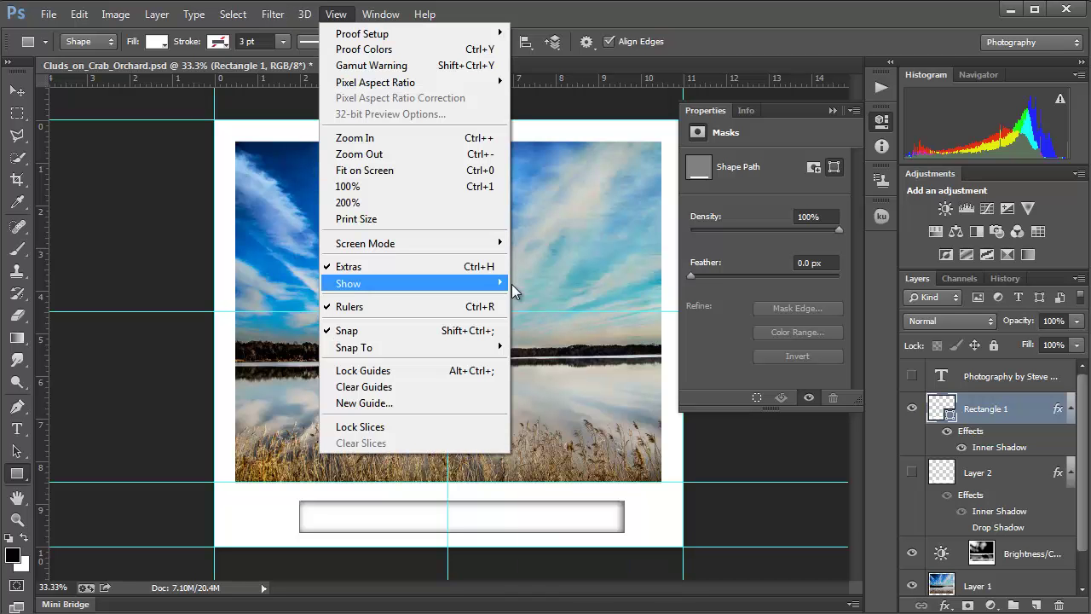
{"action": "mouse_move", "coordinate": [485, 286]}
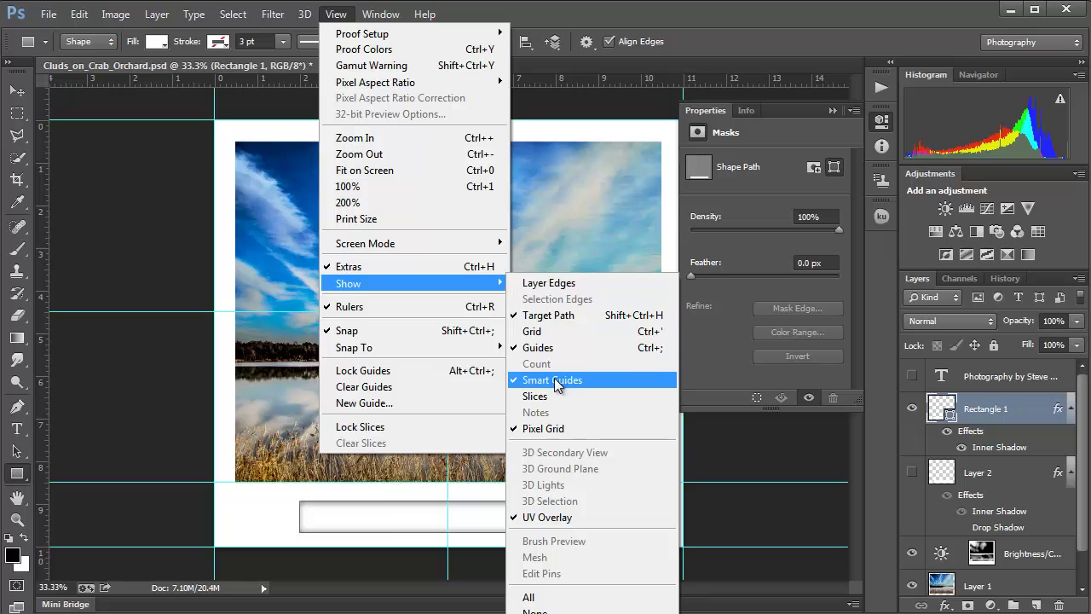
{"action": "left_click", "coordinate": [533, 338]}
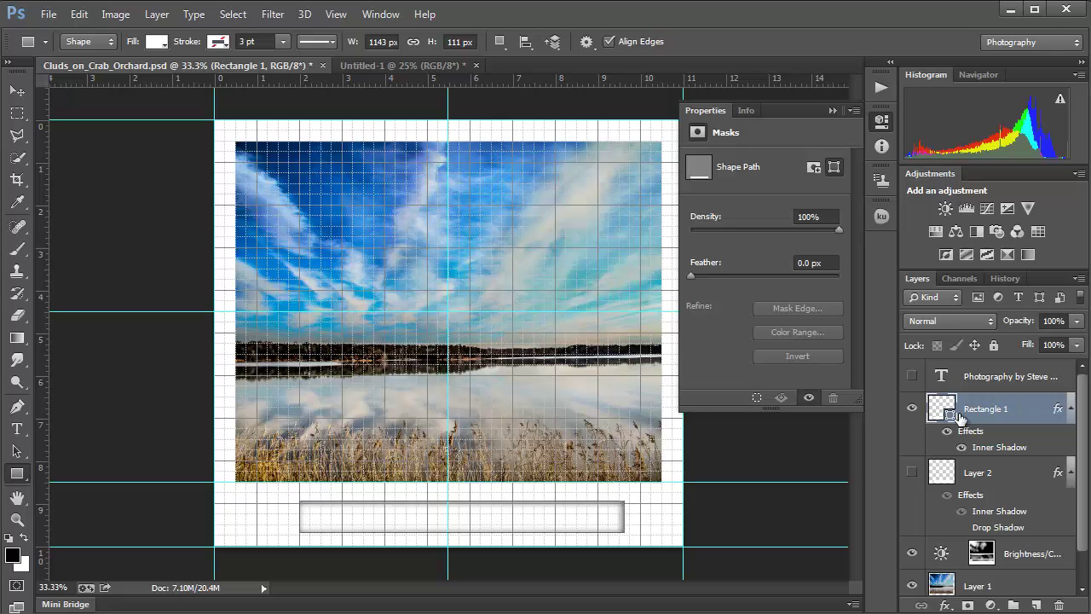
Step: Narrow the Rectangle 1 caption box to about 92% width (7.02 in) with Free Transform
{"action": "left_click", "coordinate": [623, 516]}
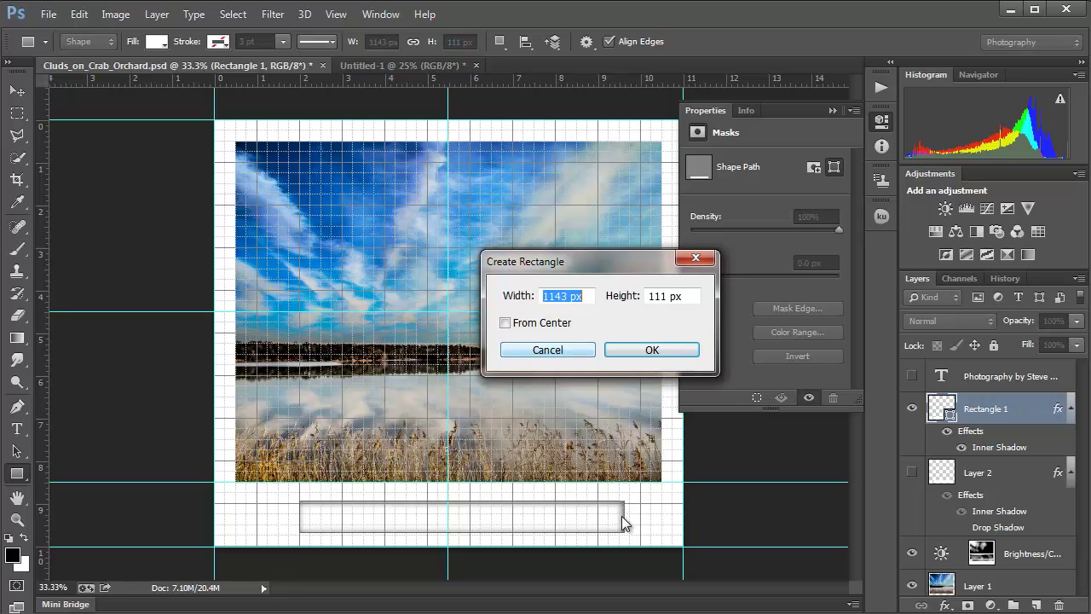
{"action": "left_click", "coordinate": [559, 352]}
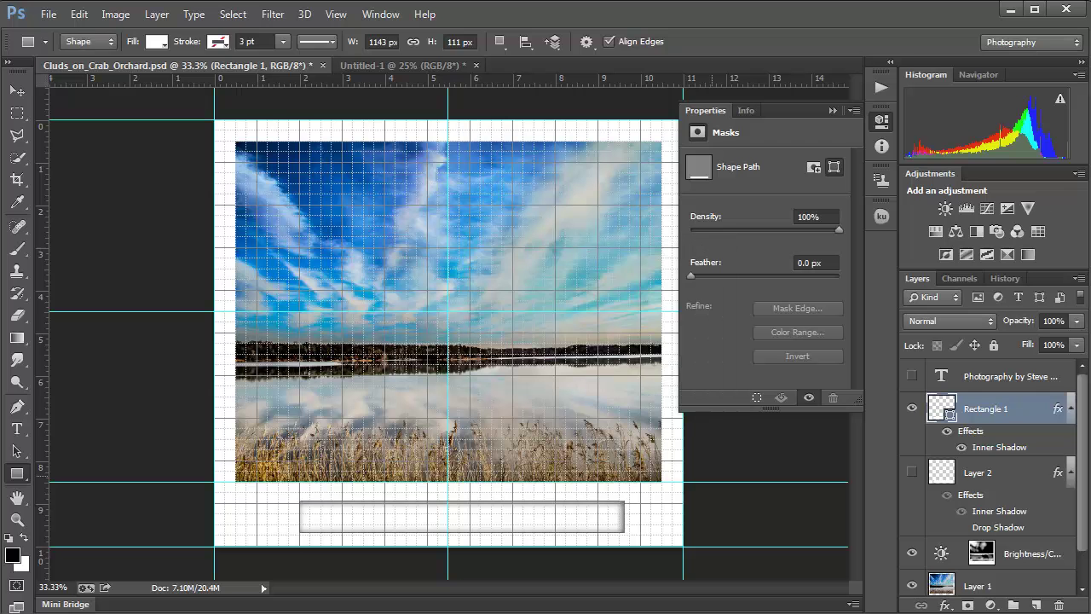
{"action": "key", "text": "v"}
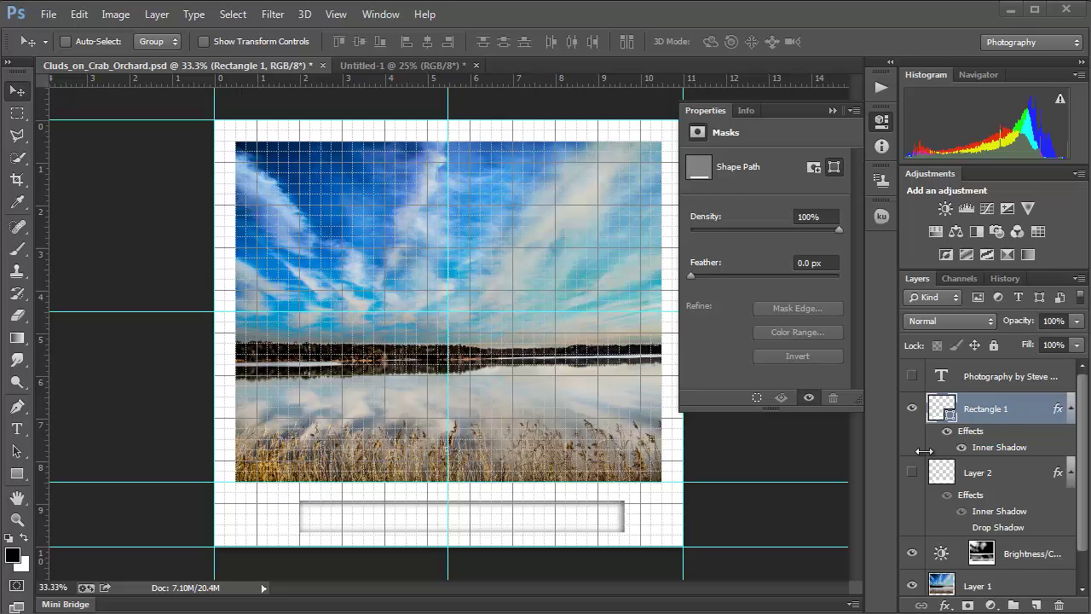
{"action": "key", "text": "ctrl+t"}
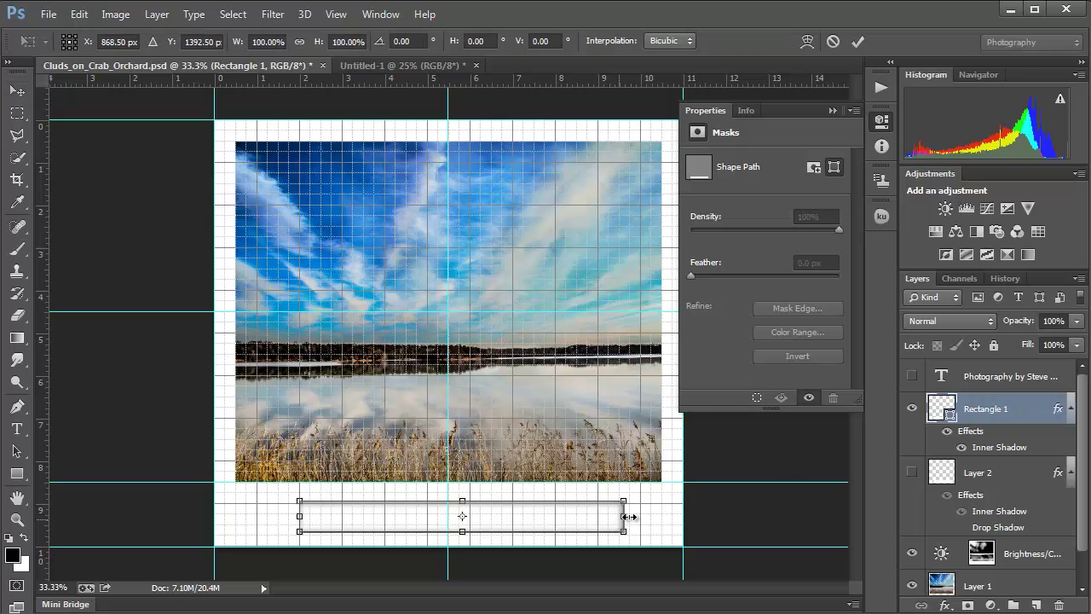
{"action": "left_click_drag", "start_coordinate": [623, 516], "coordinate": [597, 518]}
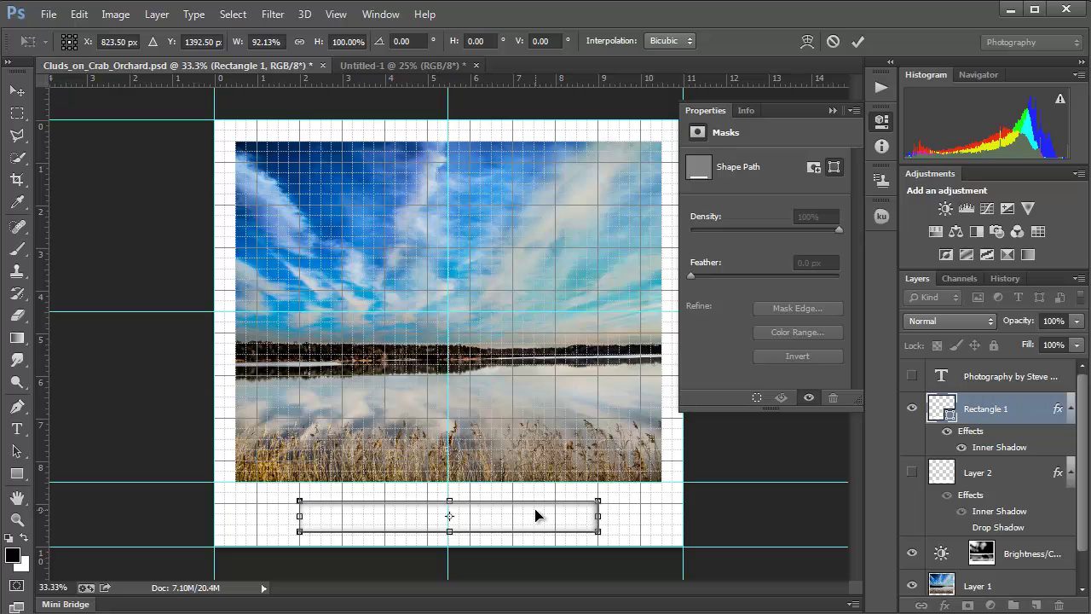
{"action": "key", "text": "Return"}
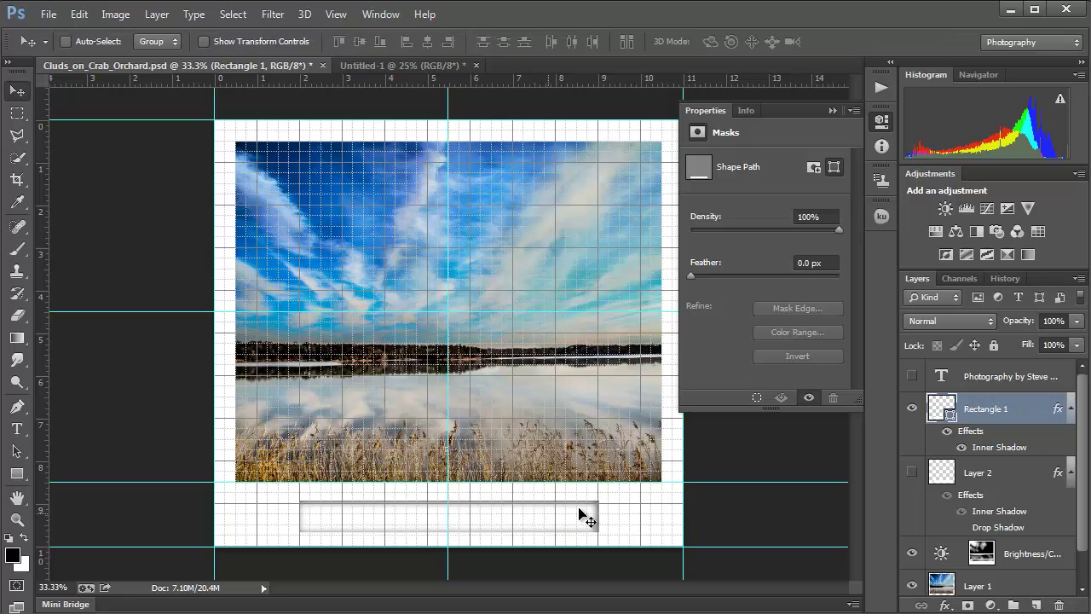
Step: Show the photography caption text again, collapse the Properties panel and hide the grid
{"action": "left_click", "coordinate": [912, 378]}
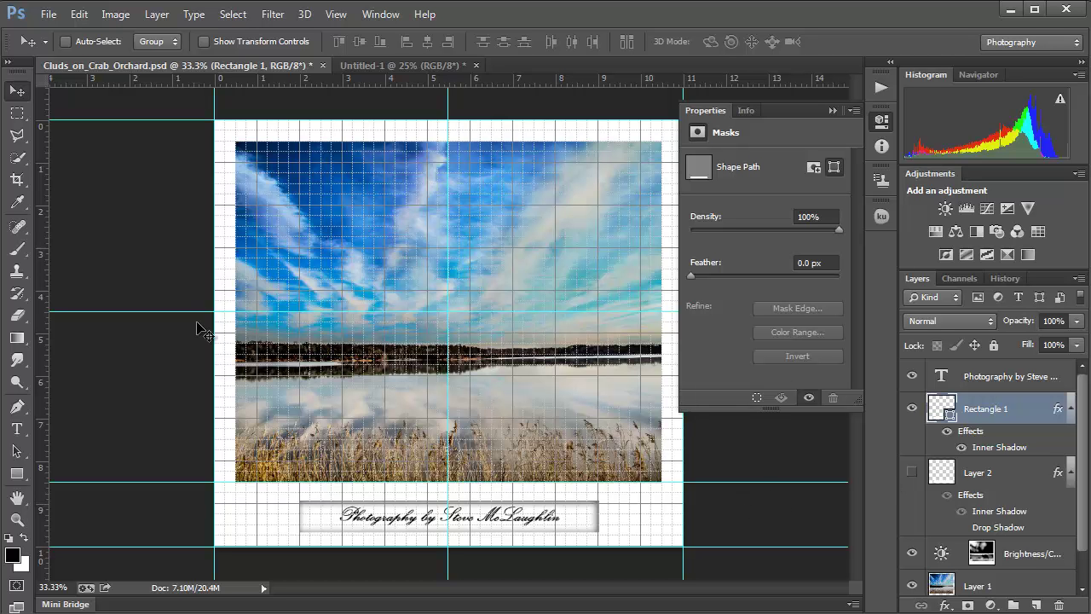
{"action": "left_click", "coordinate": [831, 110]}
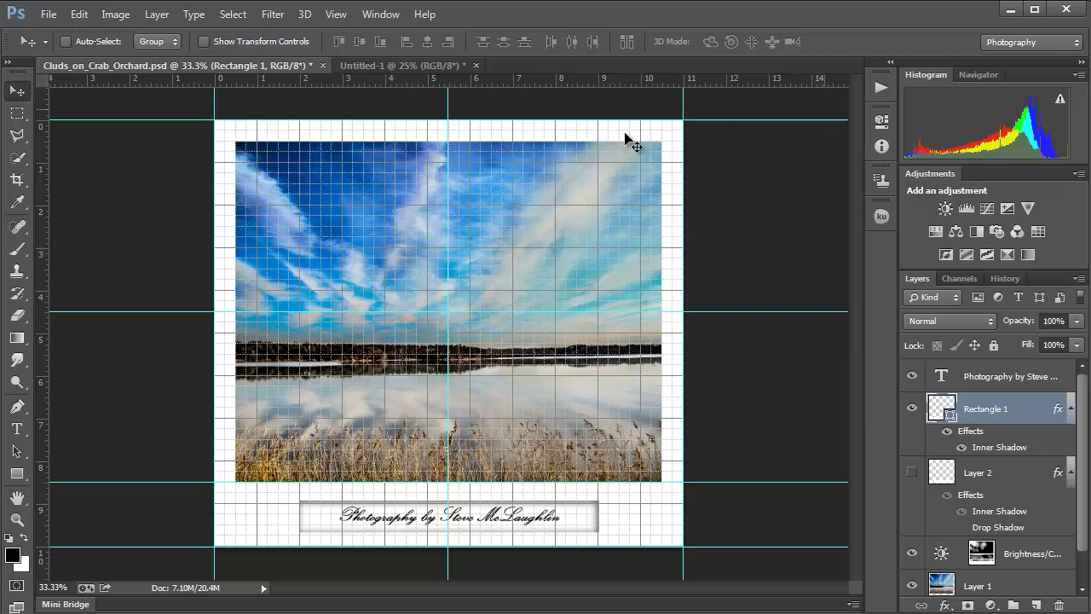
{"action": "left_click", "coordinate": [336, 17]}
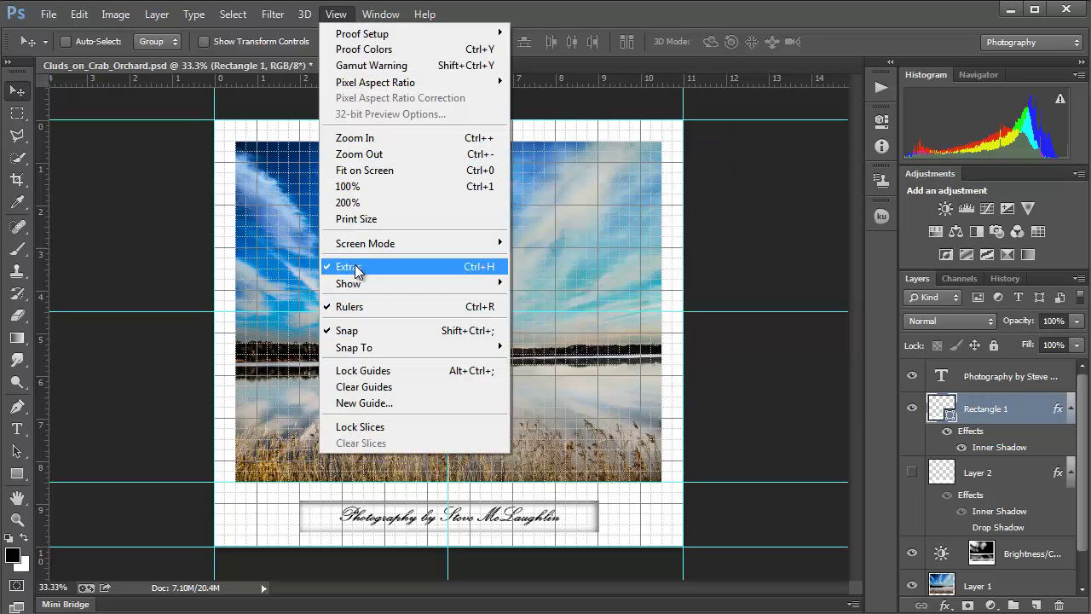
{"action": "left_click", "coordinate": [356, 267]}
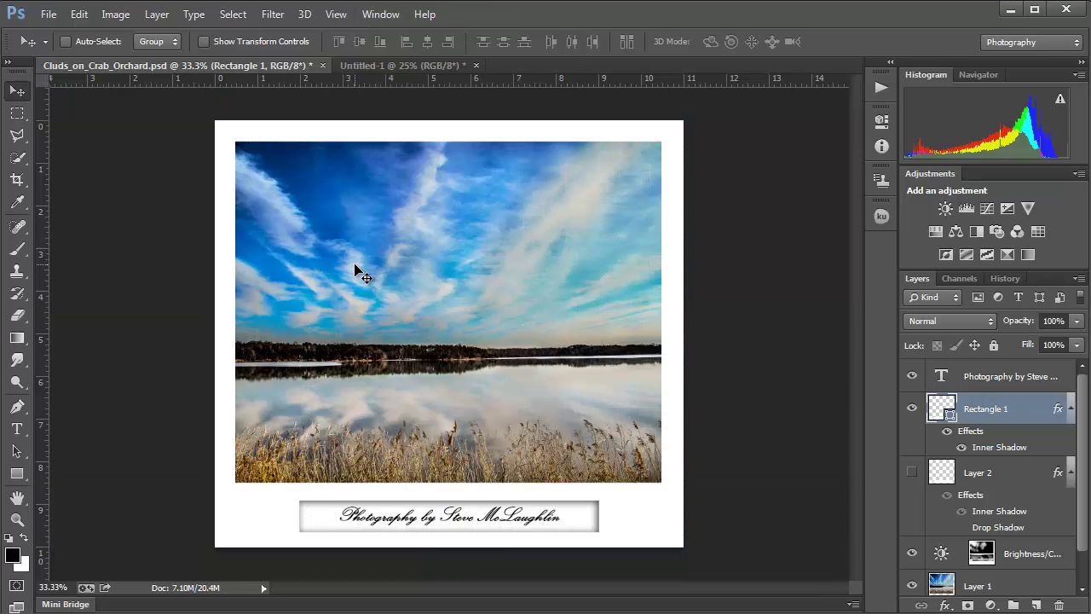
Step: Zoom the canvas from 33.3% to 66.7% around the caption rectangle
{"action": "key", "text": "ctrl+0"}
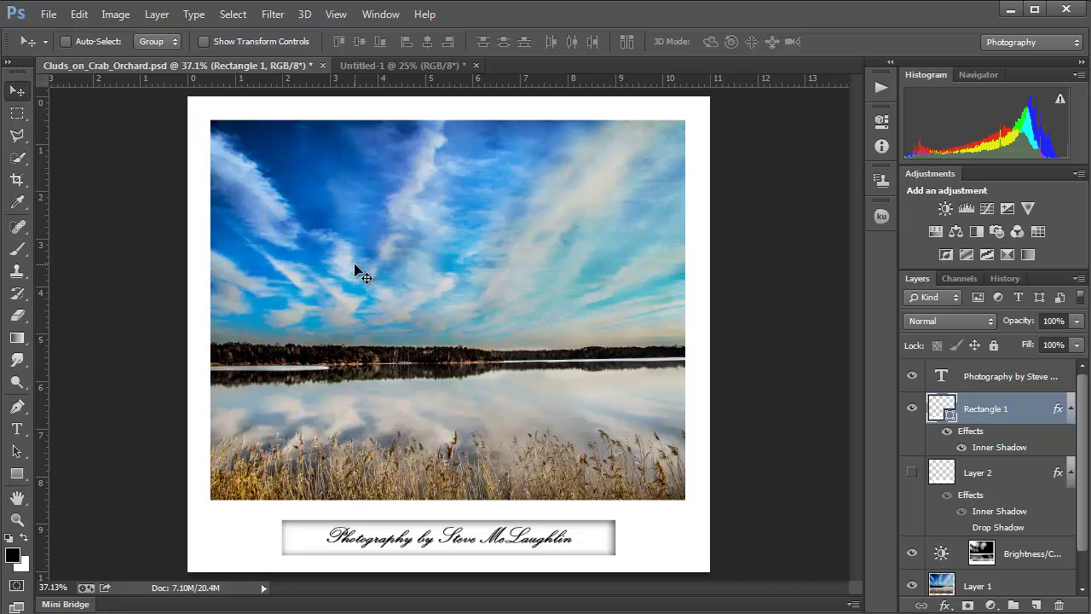
{"action": "key", "text": "ctrl+plus"}
{"action": "key", "text": "ctrl+plus"}
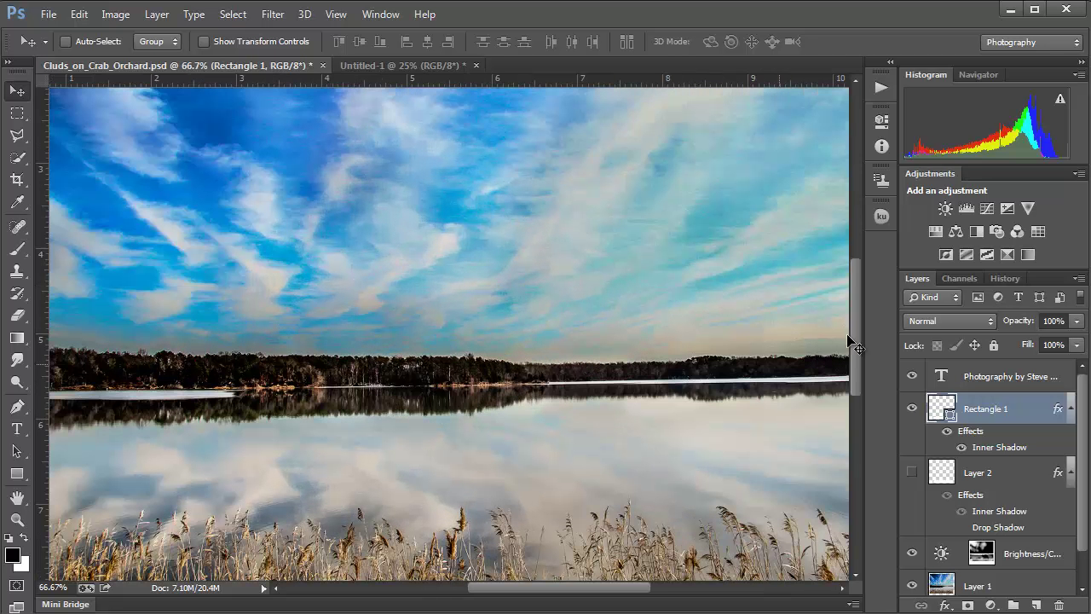
{"action": "left_click_drag", "start_coordinate": [856, 338], "coordinate": [871, 403]}
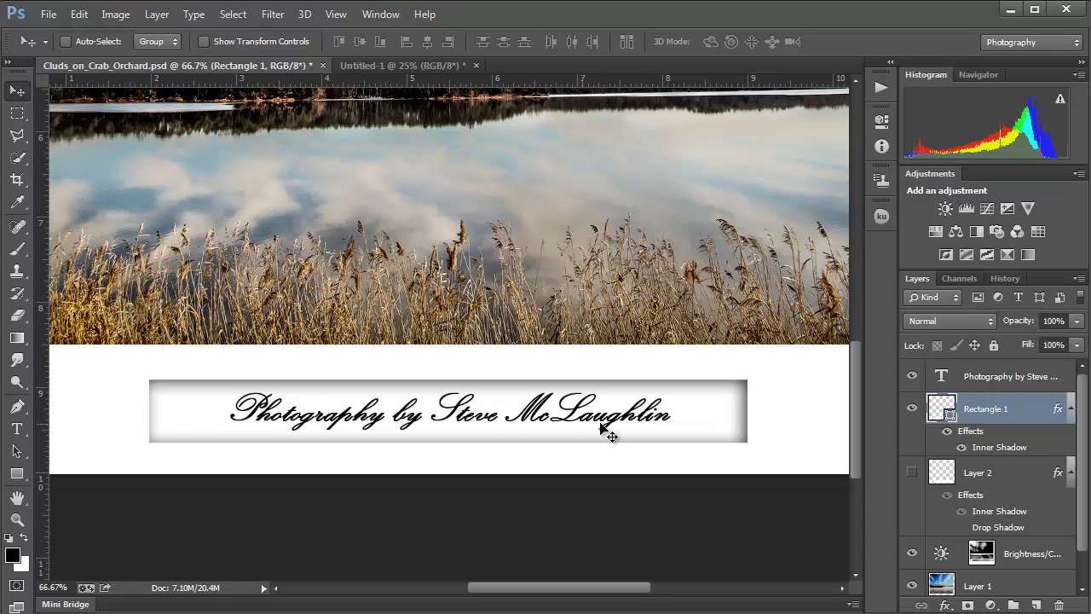
{"action": "key", "text": "ctrl+minus"}
{"action": "key", "text": "ctrl+minus"}
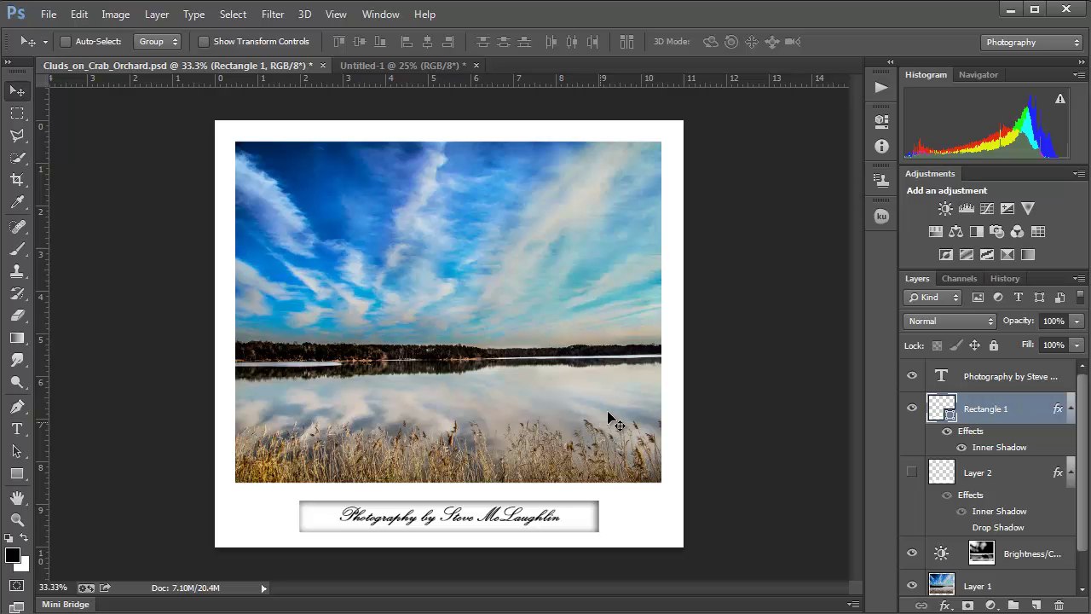
{"action": "scroll", "coordinate": [435, 510], "scroll_direction": "up", "scroll_amount": 2}
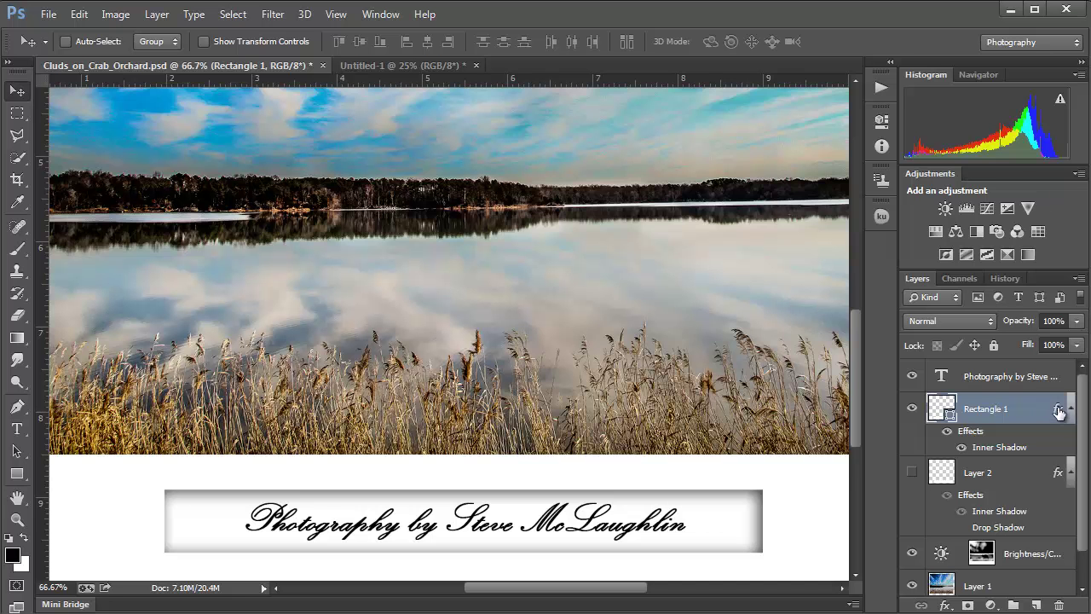
Step: Add a Chisel Hard Bevel & Emboss at 235% depth to Rectangle 1
{"action": "double_click", "coordinate": [1059, 412]}
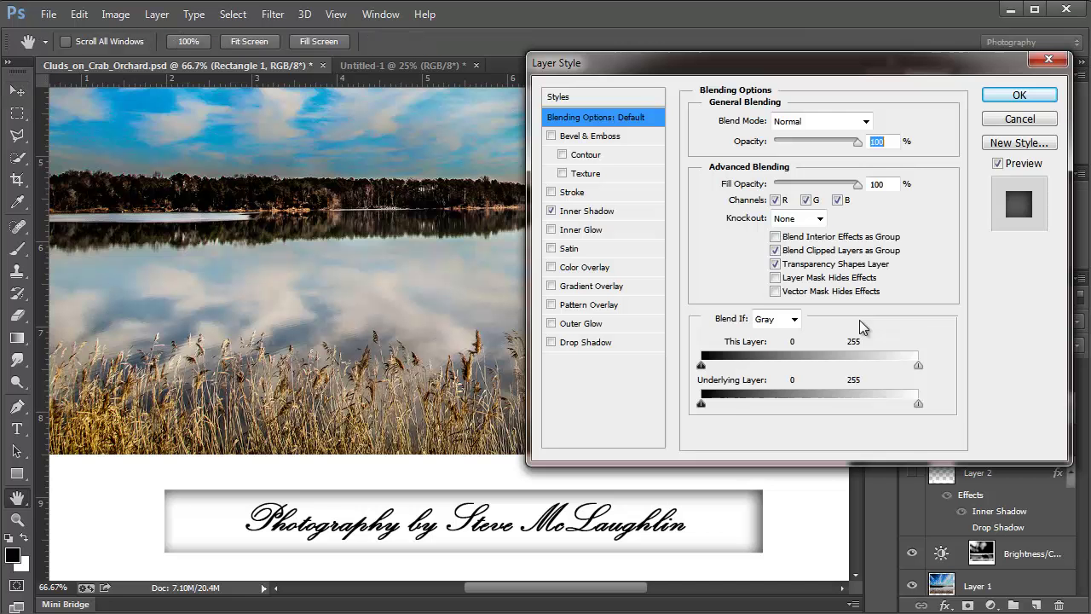
{"action": "left_click", "coordinate": [597, 137]}
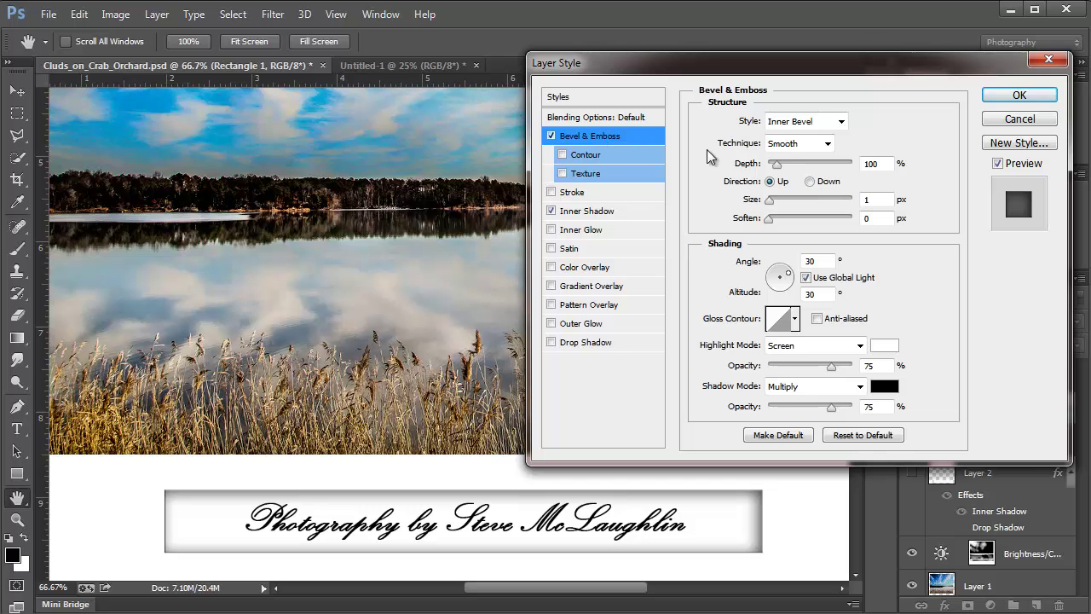
{"action": "left_click", "coordinate": [799, 145]}
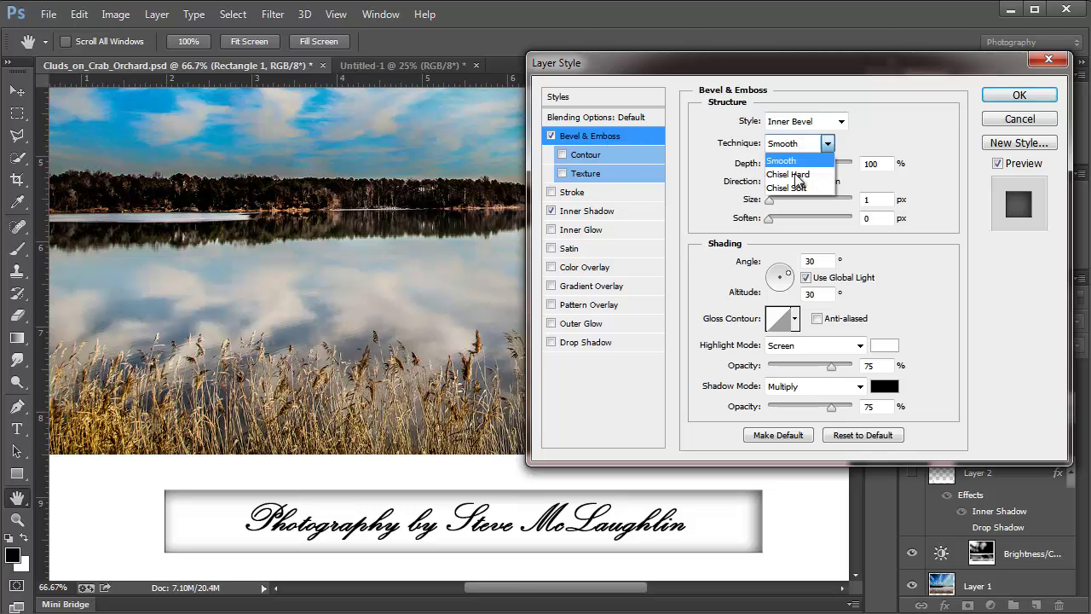
{"action": "left_click", "coordinate": [793, 164]}
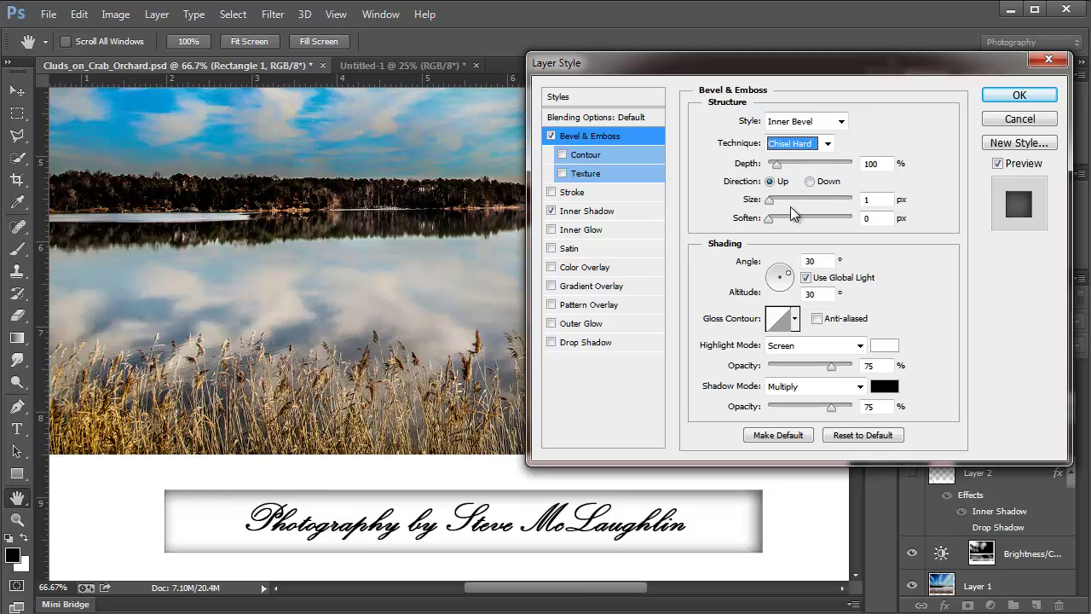
{"action": "left_click_drag", "start_coordinate": [777, 163], "coordinate": [790, 163]}
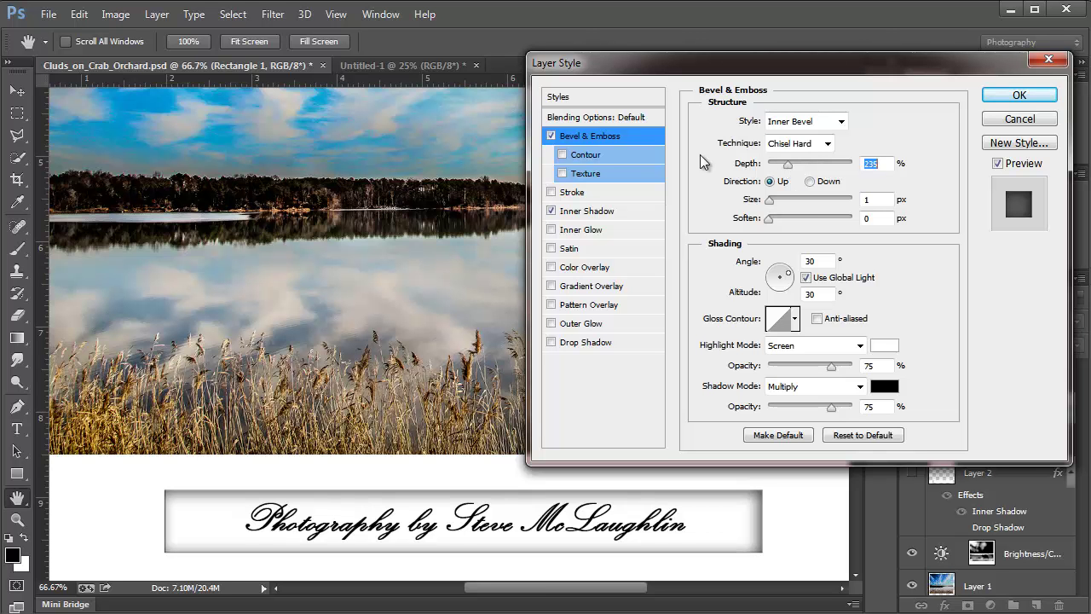
Step: Try several Gloss Contour presets, including triple-peak and wave shapes, on the bevel
{"action": "left_click", "coordinate": [794, 318]}
{"action": "left_click", "coordinate": [754, 359]}
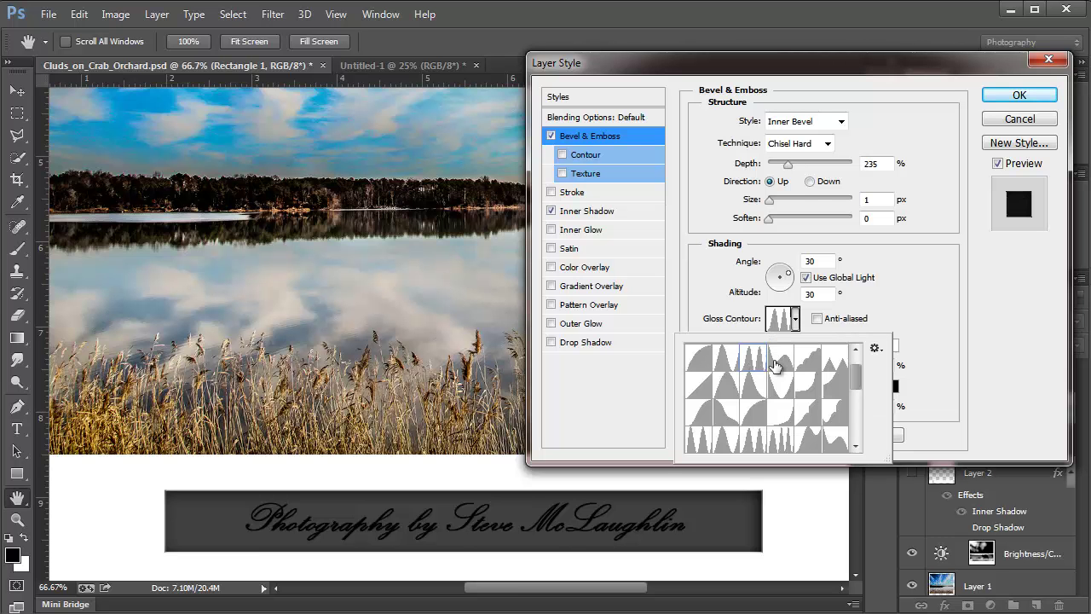
{"action": "left_click", "coordinate": [778, 361]}
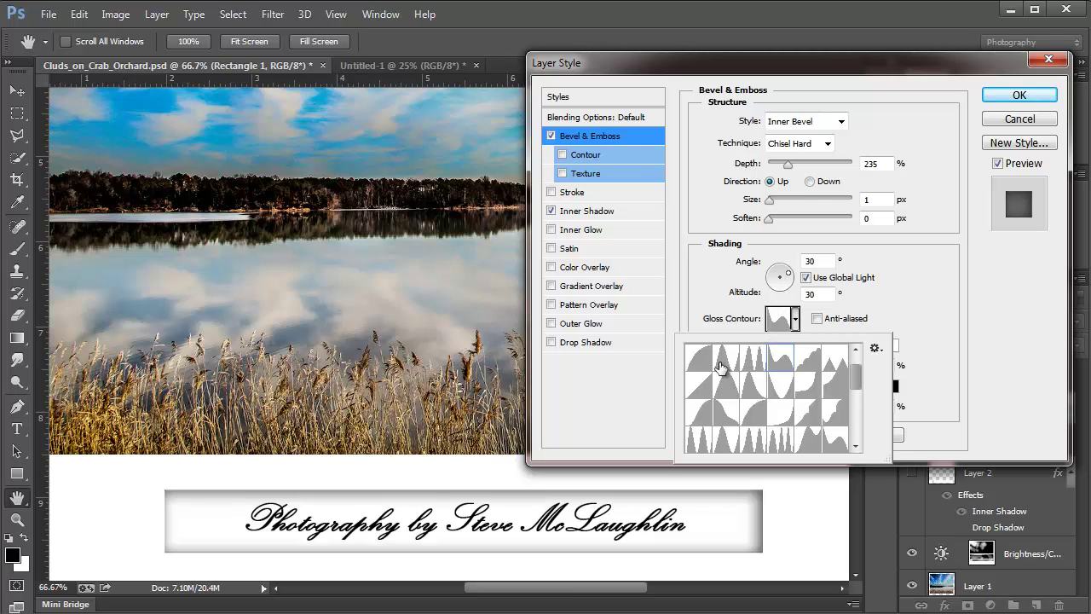
{"action": "left_click", "coordinate": [720, 365]}
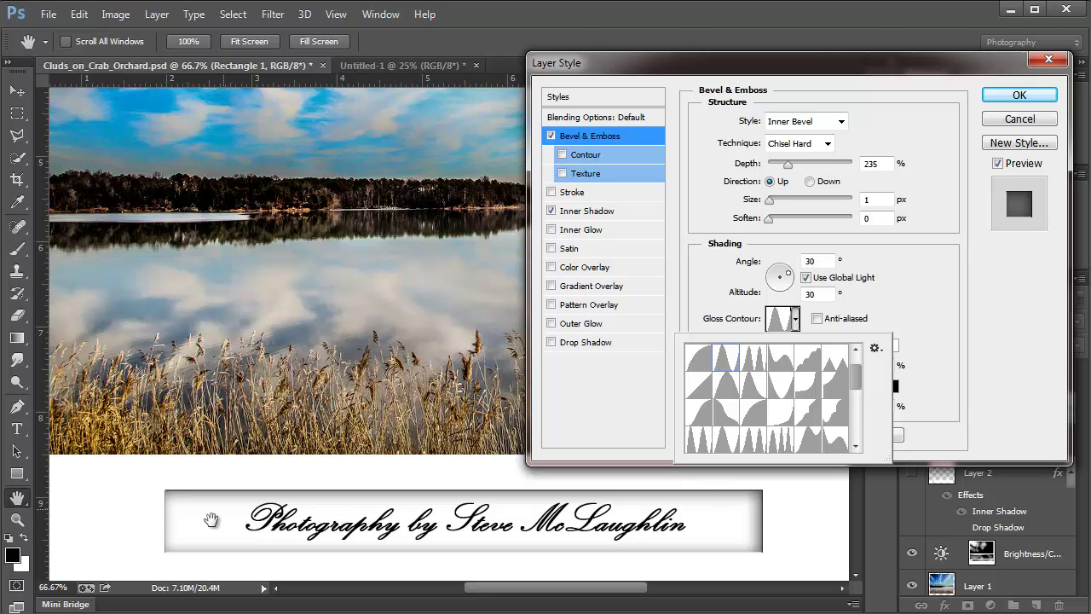
{"action": "left_click", "coordinate": [731, 393]}
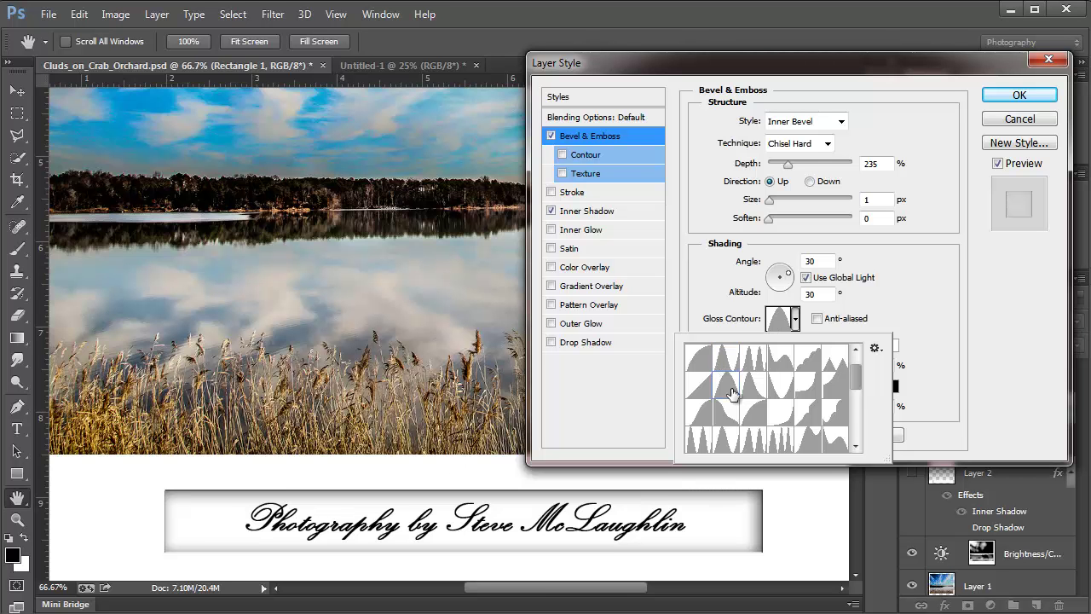
{"action": "left_click", "coordinate": [725, 418]}
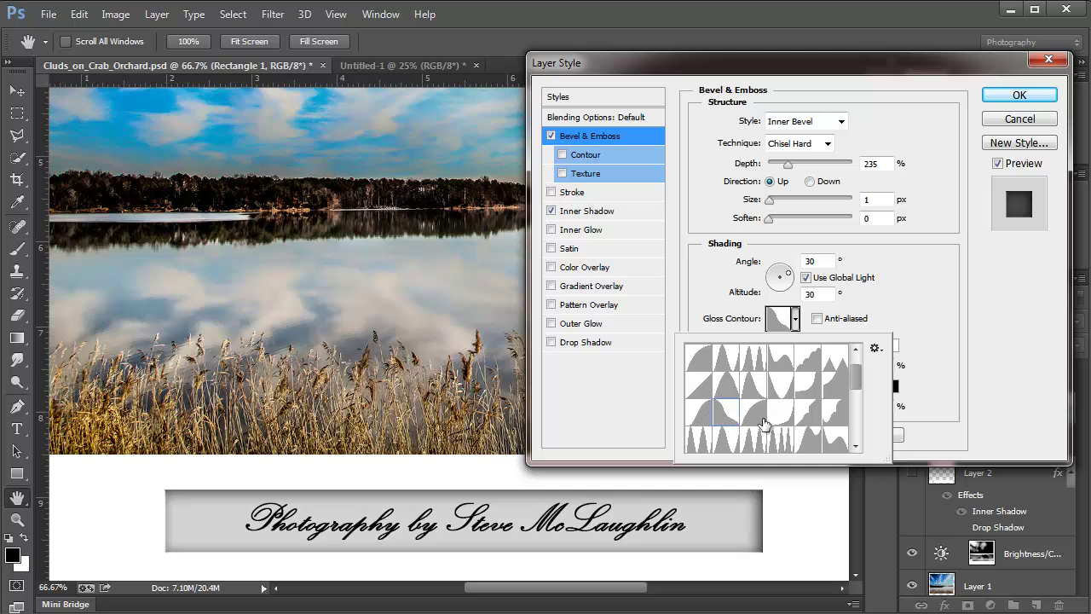
{"action": "left_click", "coordinate": [764, 425]}
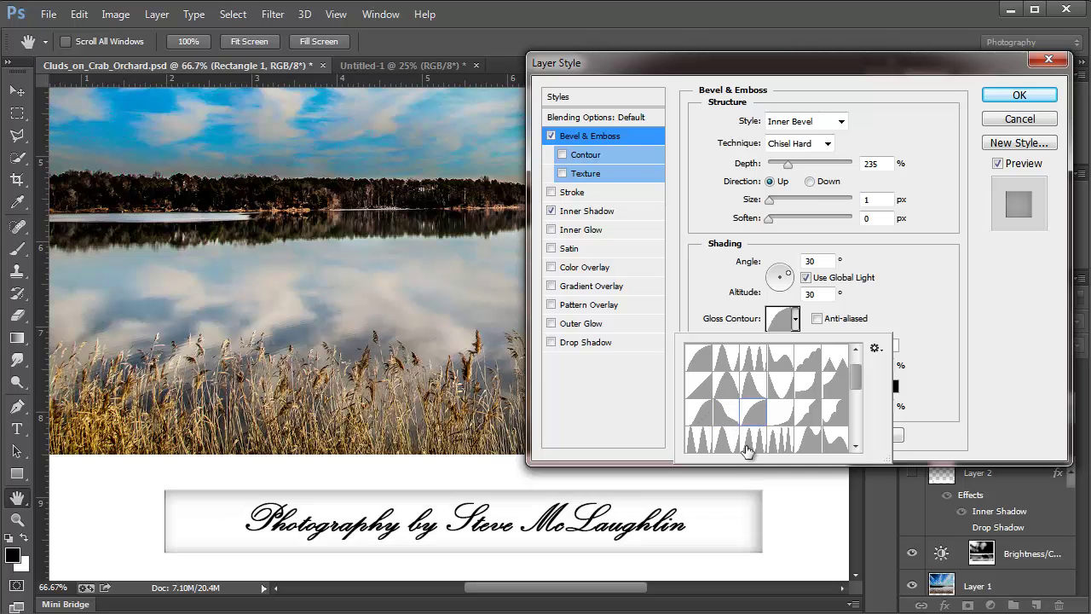
{"action": "left_click", "coordinate": [747, 445]}
{"action": "left_click", "coordinate": [727, 445]}
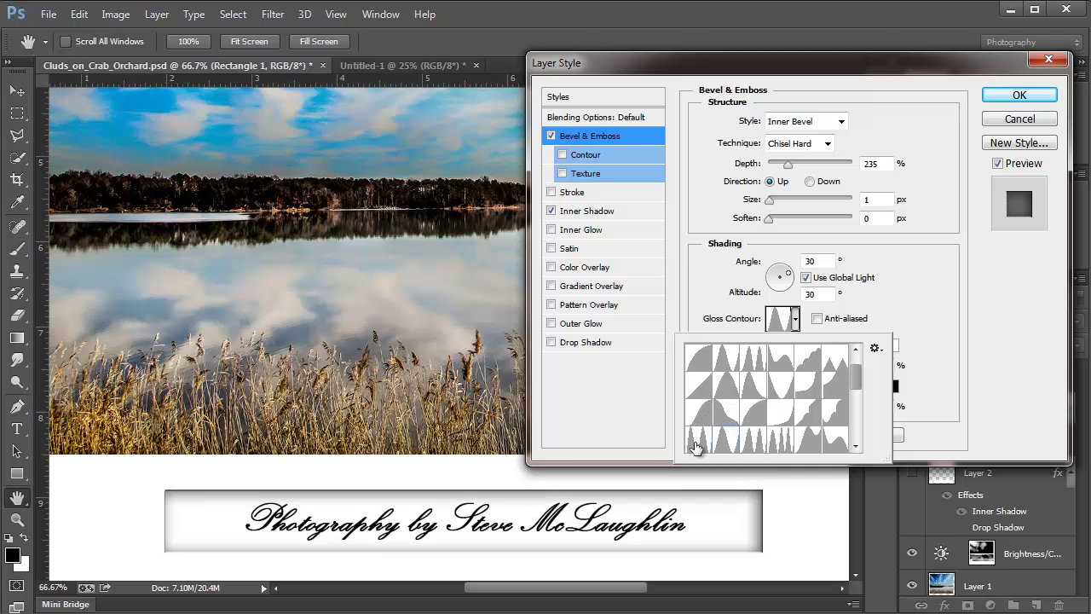
{"action": "left_click", "coordinate": [696, 442]}
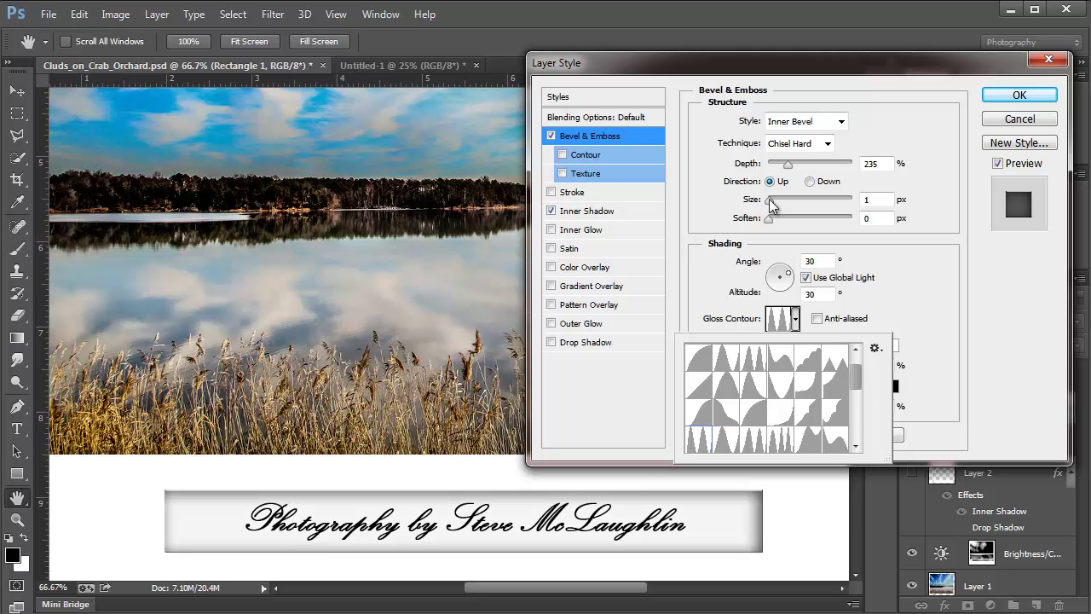
Step: Set the bevel Size to 9 px and sample first-row gloss contours
{"action": "left_click_drag", "start_coordinate": [769, 199], "coordinate": [775, 205]}
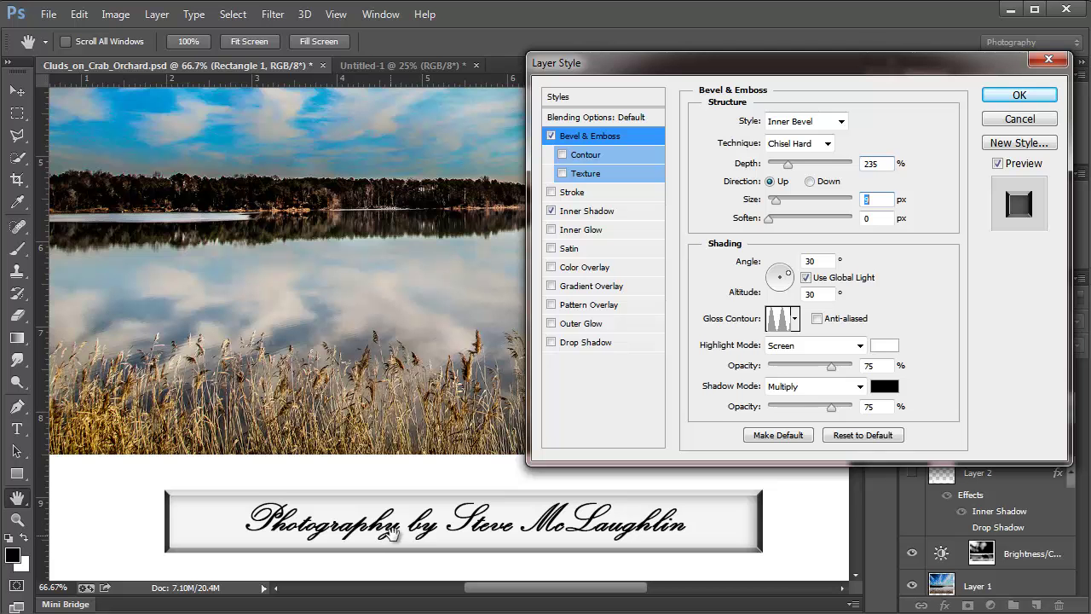
{"action": "left_click", "coordinate": [796, 321]}
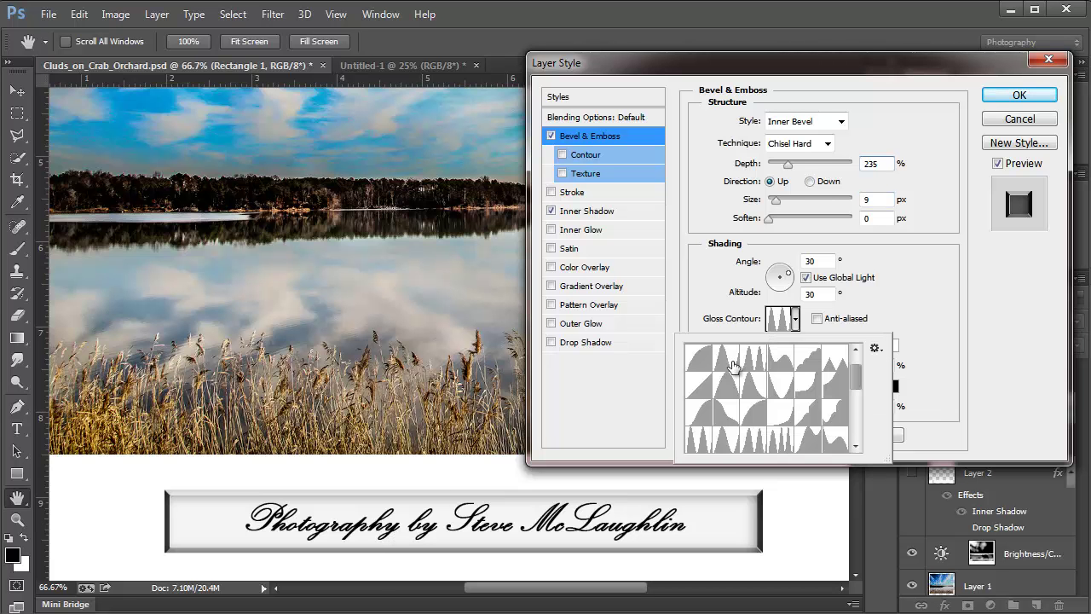
{"action": "left_click", "coordinate": [729, 365]}
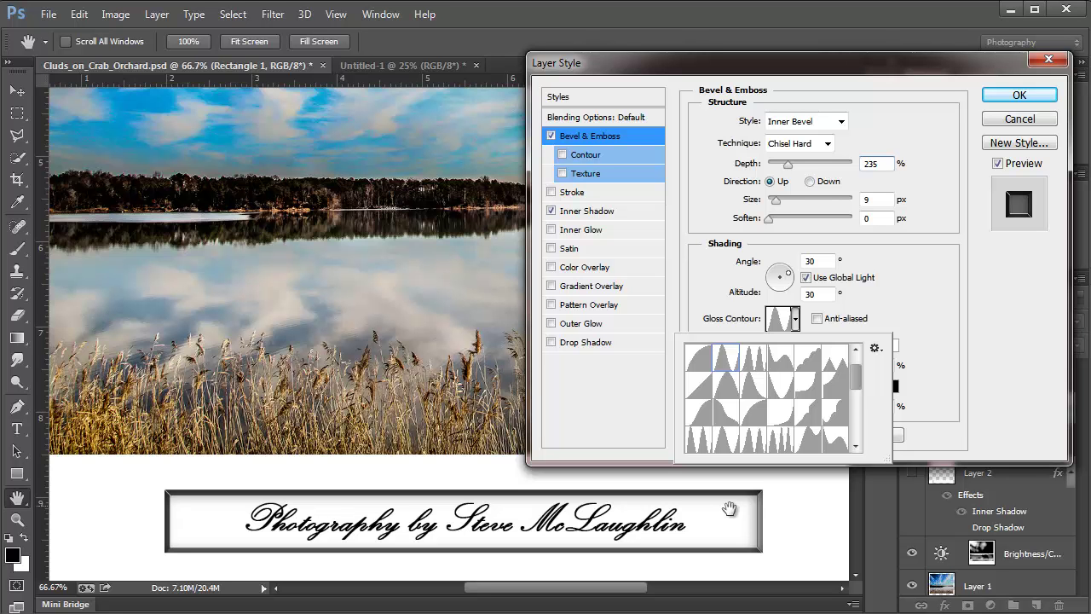
{"action": "left_click", "coordinate": [815, 365]}
{"action": "left_click", "coordinate": [835, 370]}
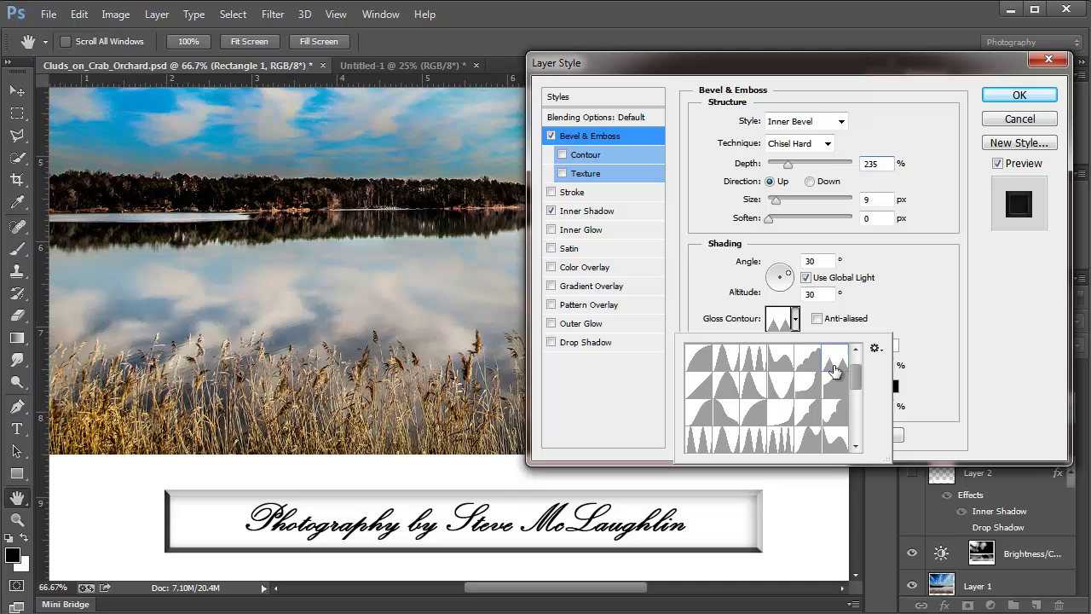
Step: Try the last-column and fourth-row gloss contours, keeping the triple-peak one
{"action": "left_click", "coordinate": [831, 388]}
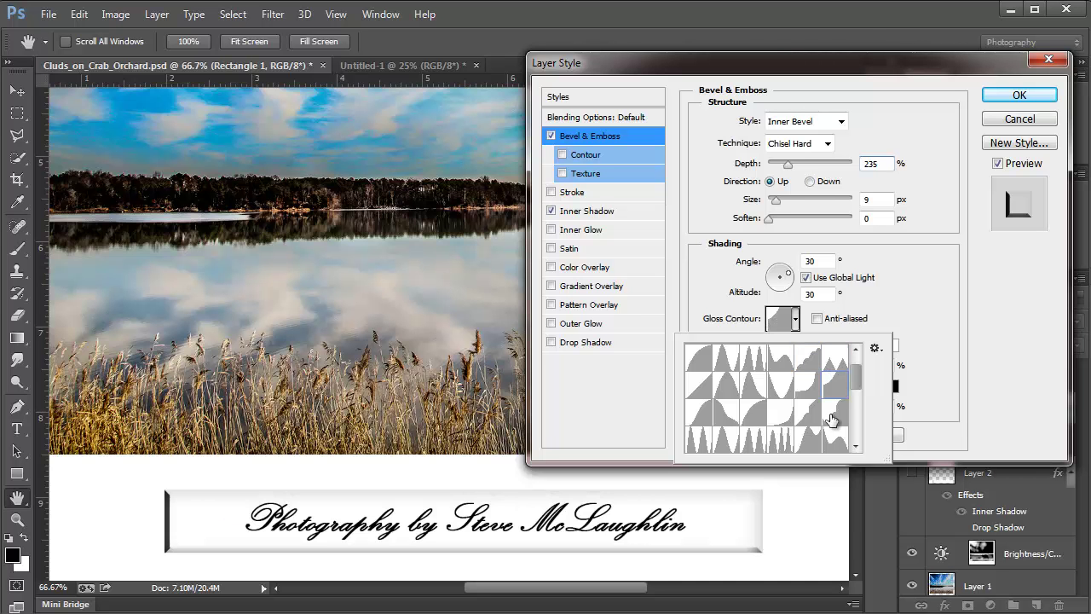
{"action": "left_click", "coordinate": [831, 417]}
{"action": "left_click", "coordinate": [830, 443]}
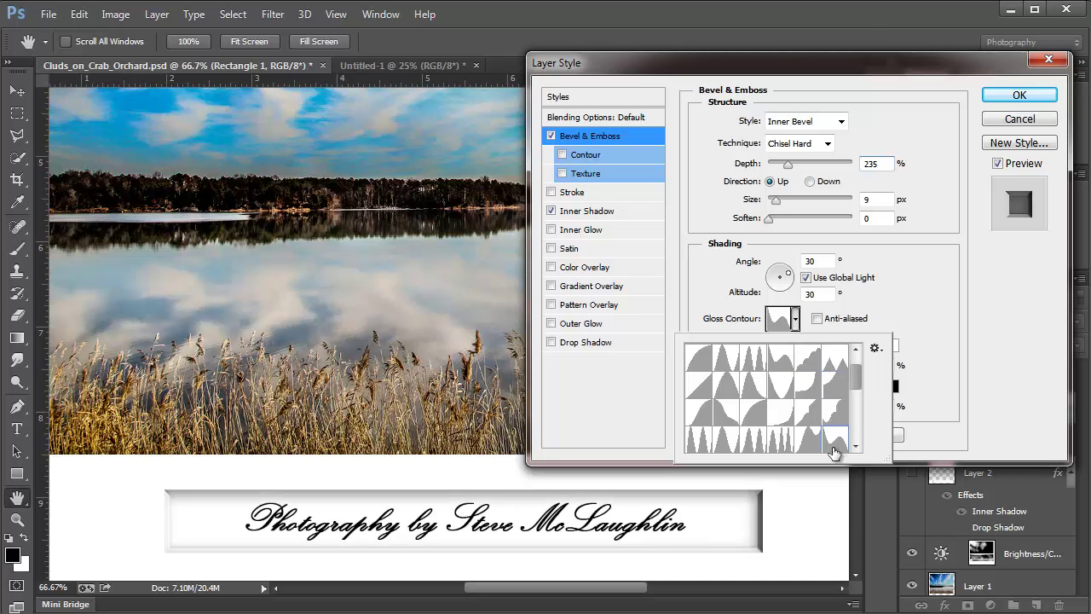
{"action": "left_click", "coordinate": [807, 441]}
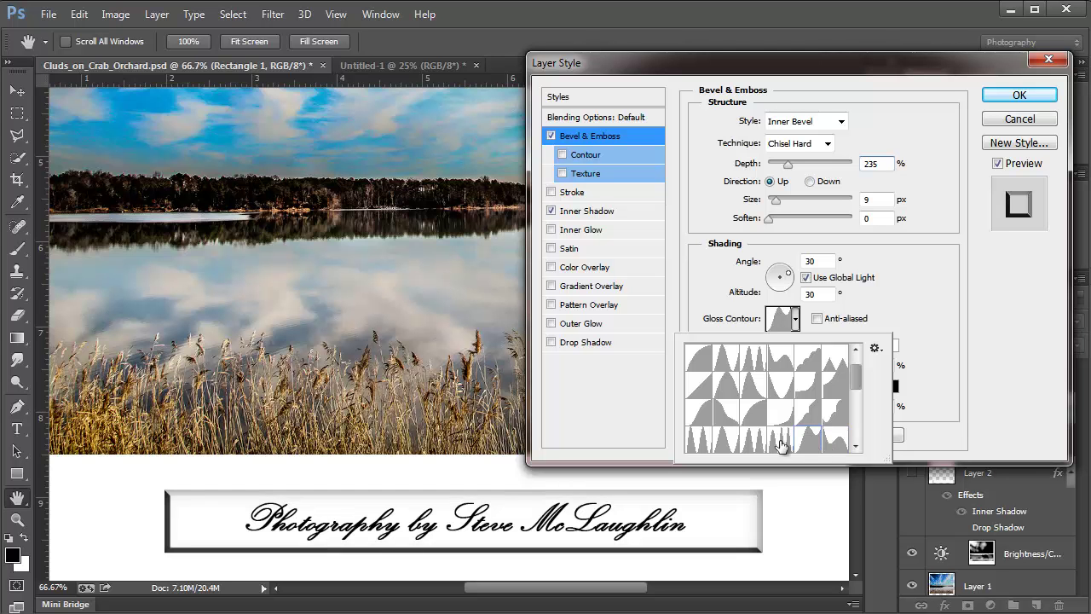
{"action": "left_click", "coordinate": [781, 444]}
{"action": "left_click", "coordinate": [755, 444]}
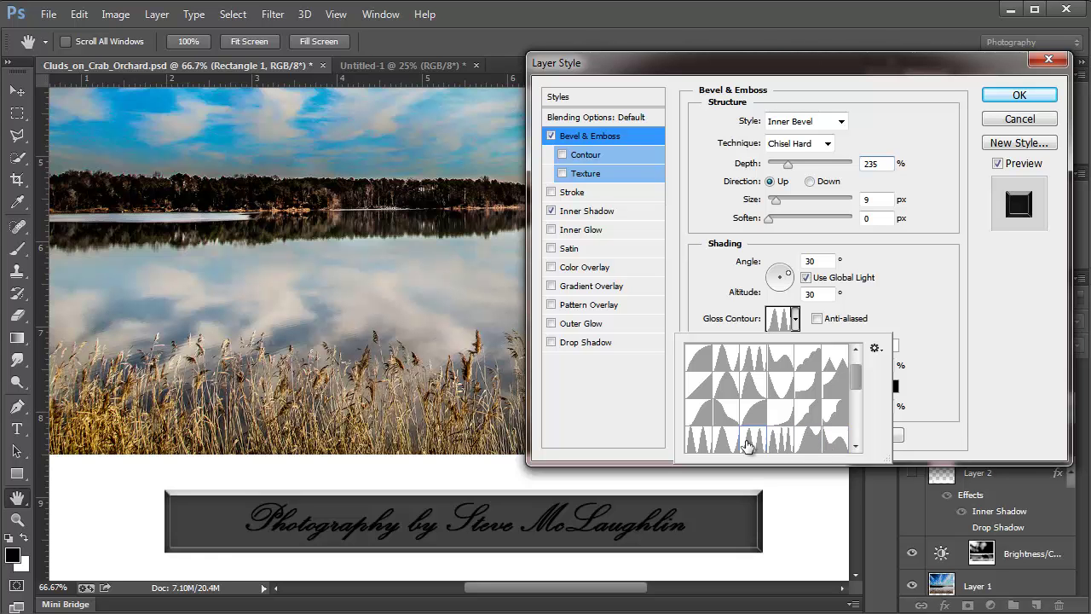
{"action": "left_click", "coordinate": [724, 442]}
{"action": "left_click", "coordinate": [695, 442]}
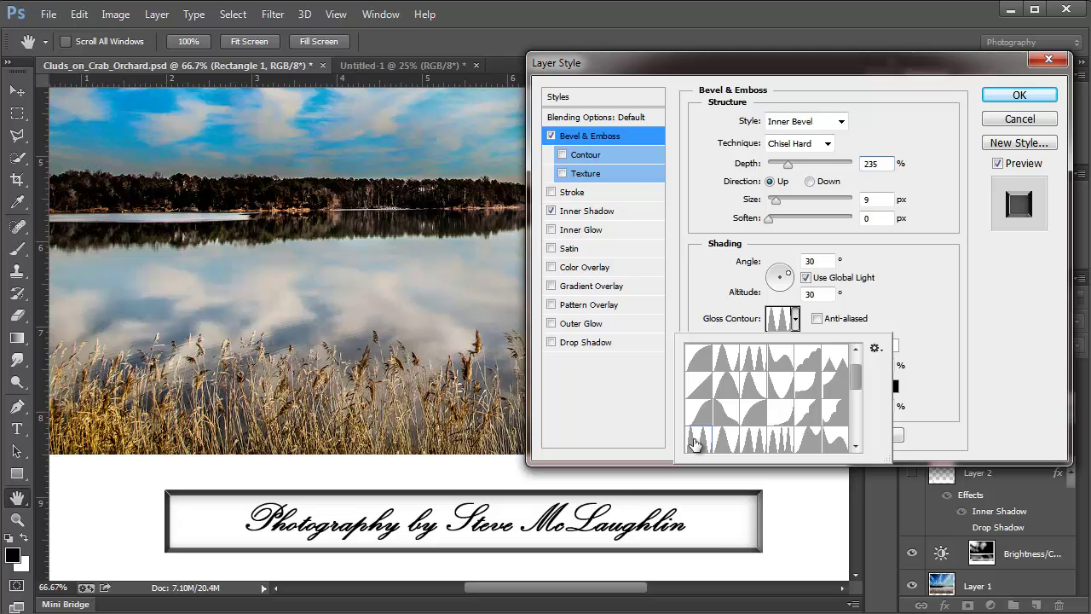
Step: Try more Gloss Contour presets and check the contour library options
{"action": "scroll", "coordinate": [860, 388], "scroll_direction": "down", "scroll_amount": 3}
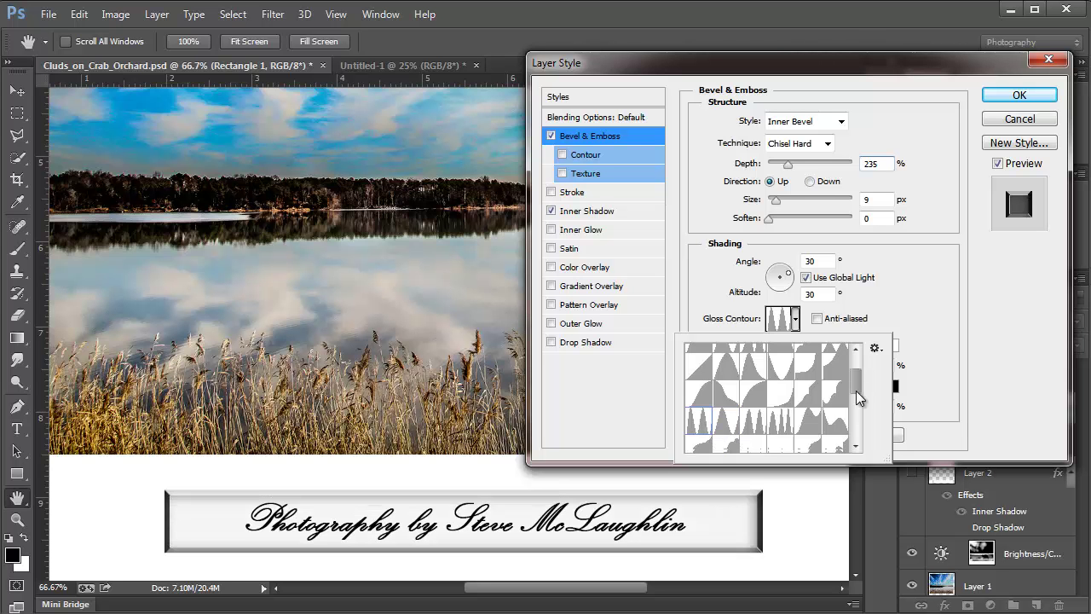
{"action": "left_click", "coordinate": [840, 398]}
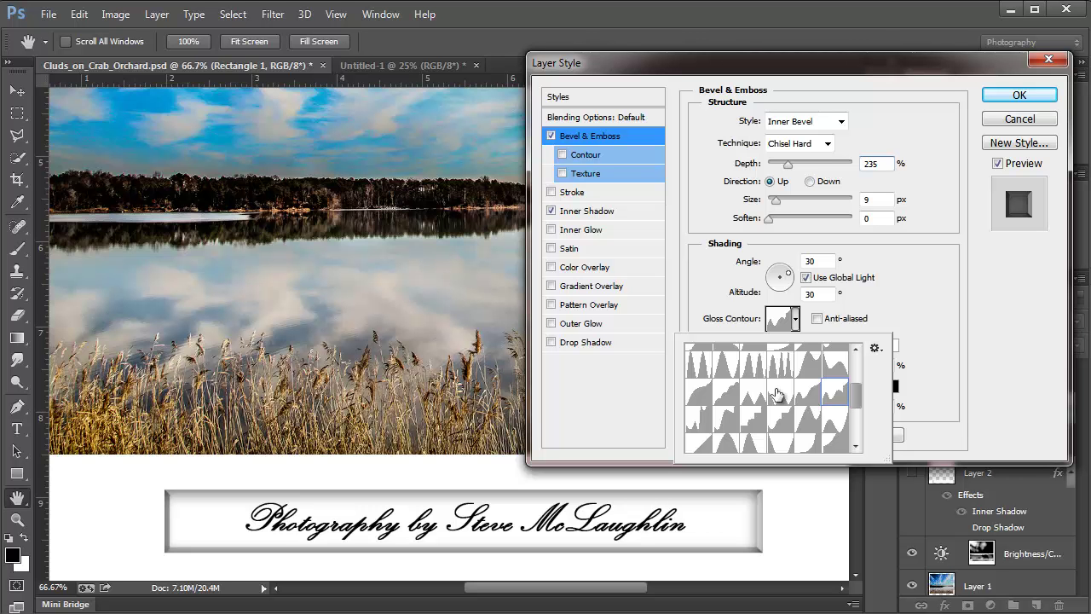
{"action": "left_click", "coordinate": [797, 394]}
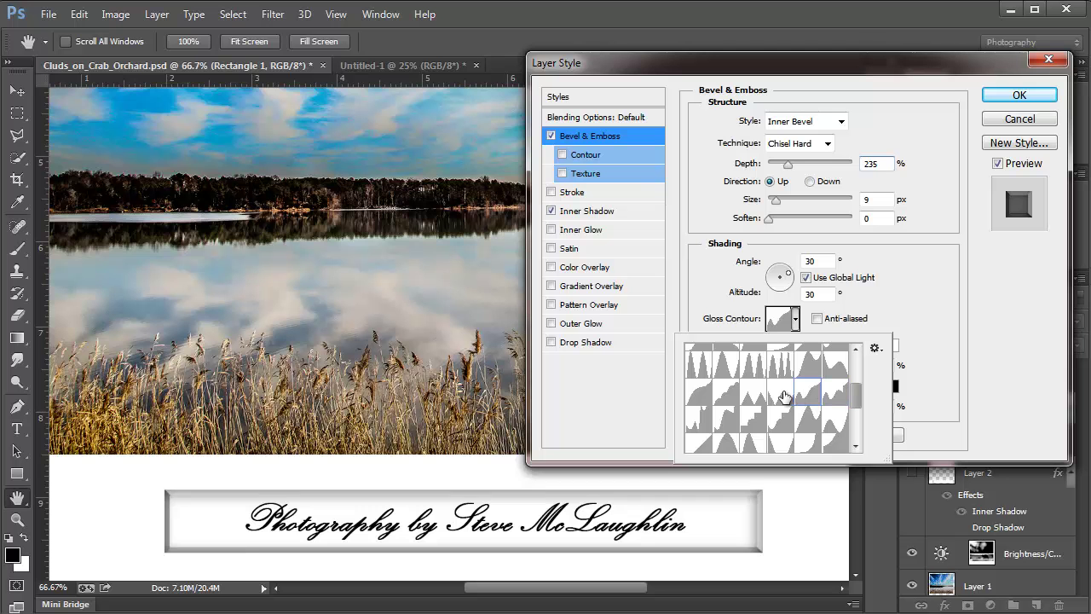
{"action": "left_click", "coordinate": [780, 394]}
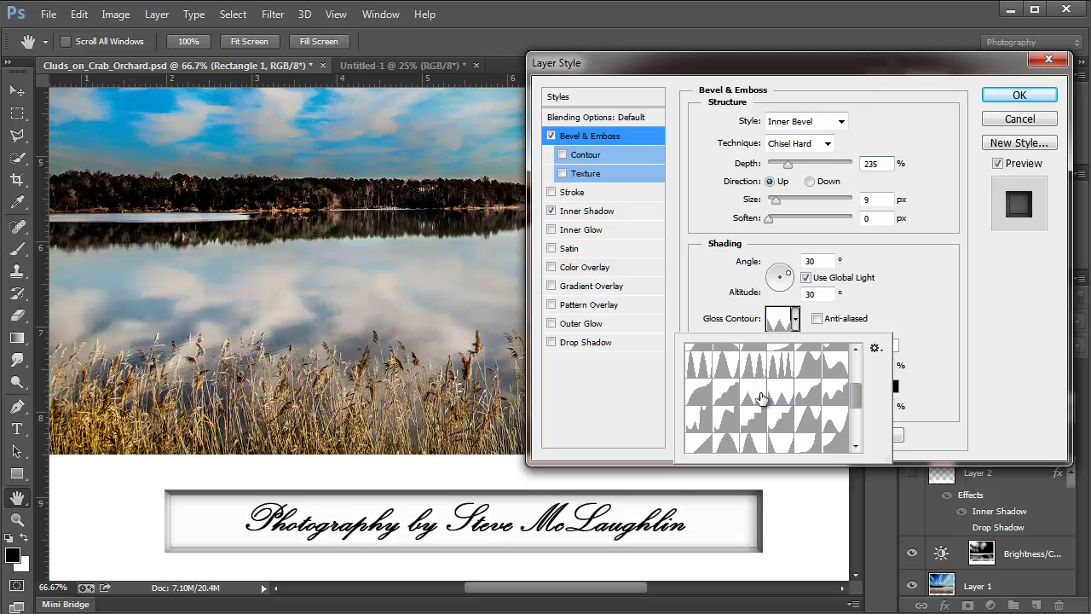
{"action": "left_click", "coordinate": [875, 350]}
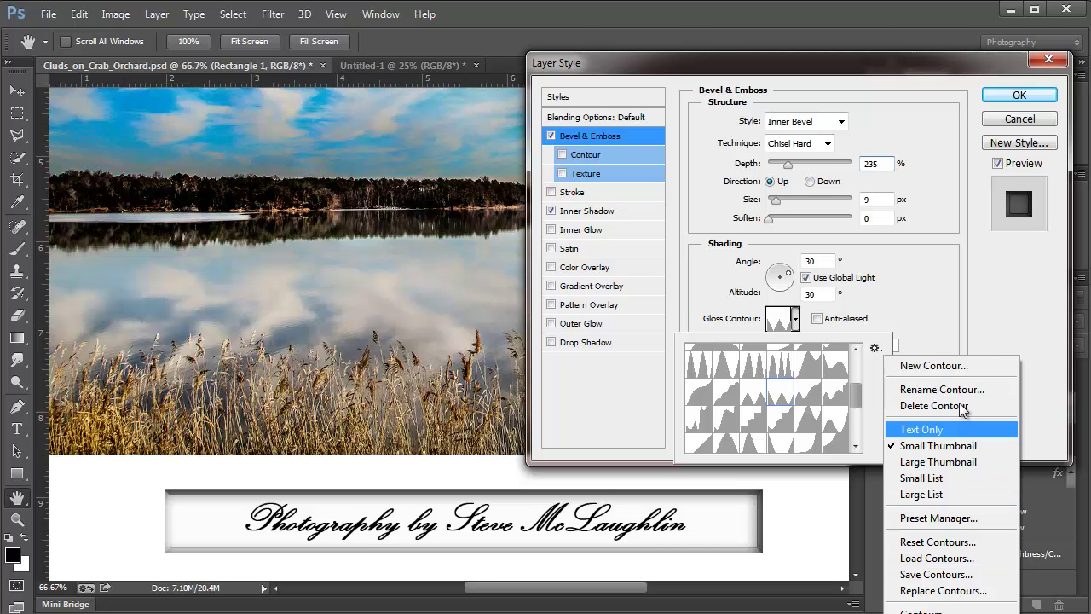
{"action": "left_click", "coordinate": [780, 400]}
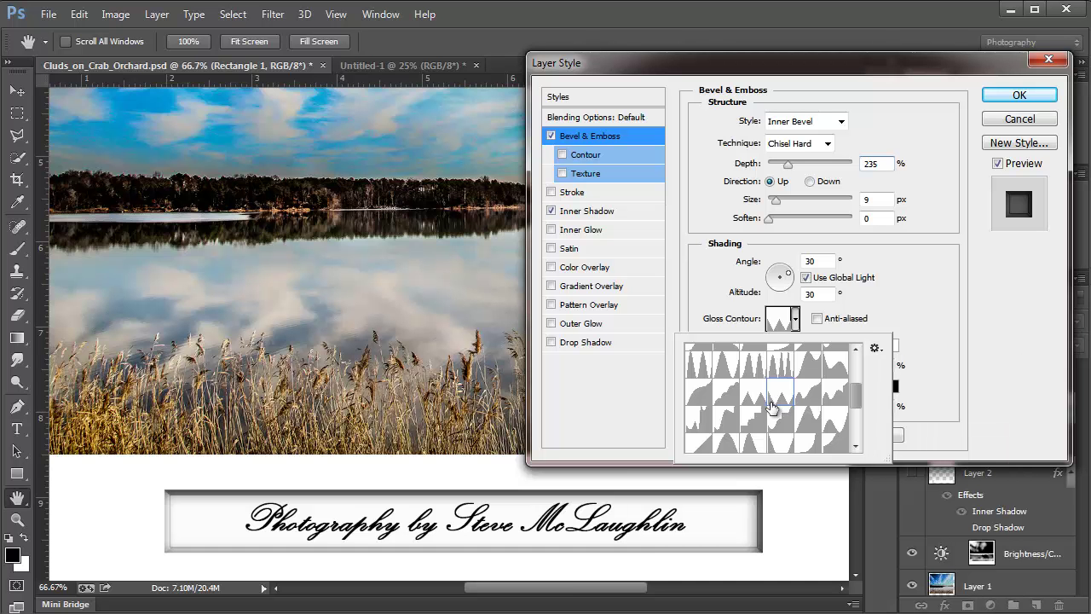
Step: Test the stair-step and other gloss contour shapes on the caption bevel
{"action": "left_click", "coordinate": [752, 399]}
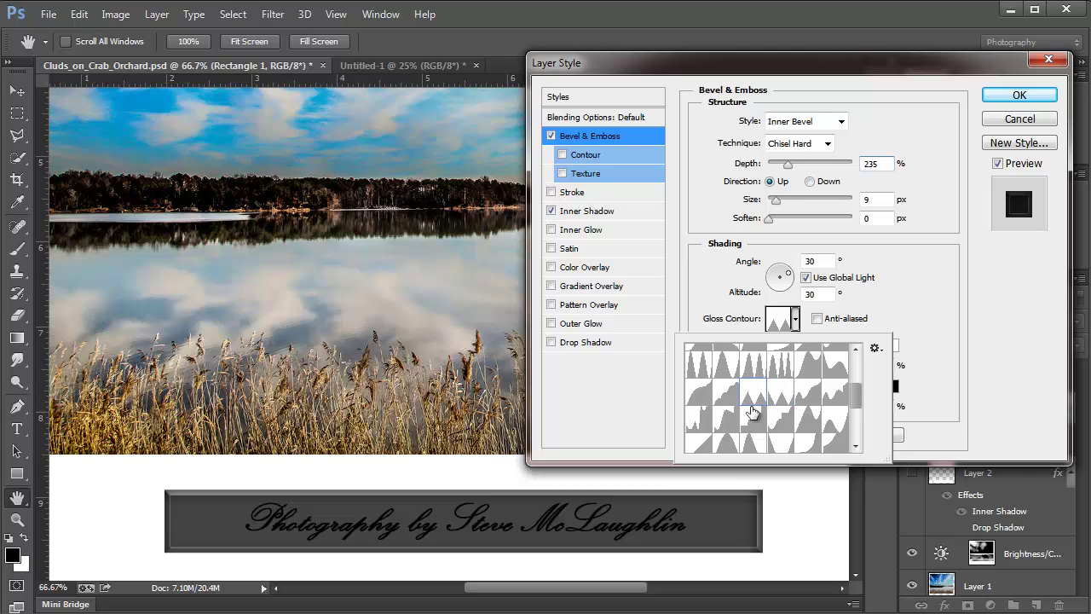
{"action": "left_click", "coordinate": [747, 426]}
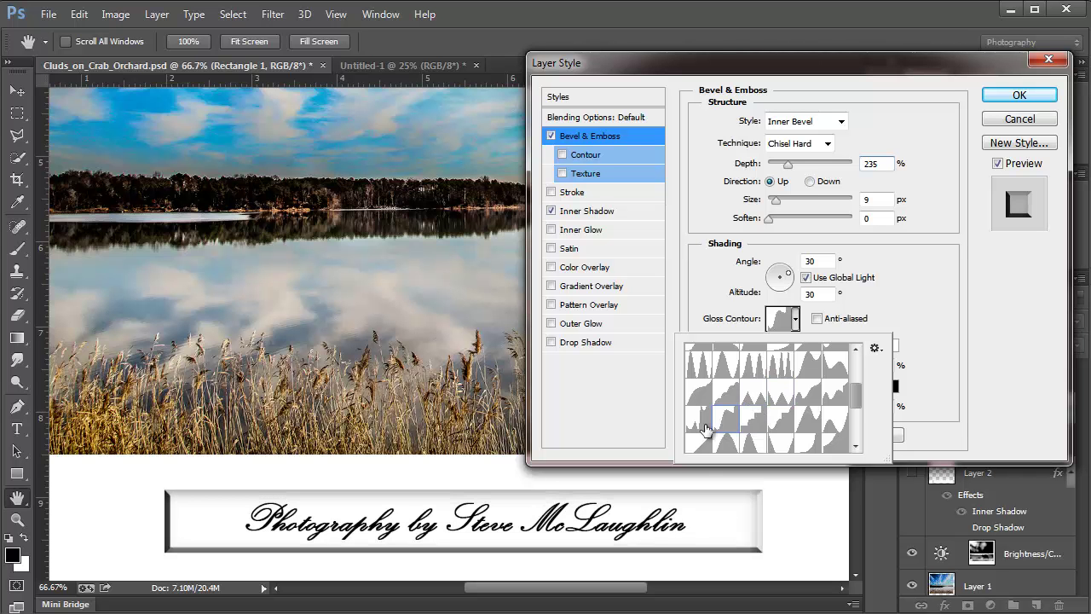
{"action": "left_click", "coordinate": [698, 419]}
{"action": "left_click", "coordinate": [699, 444]}
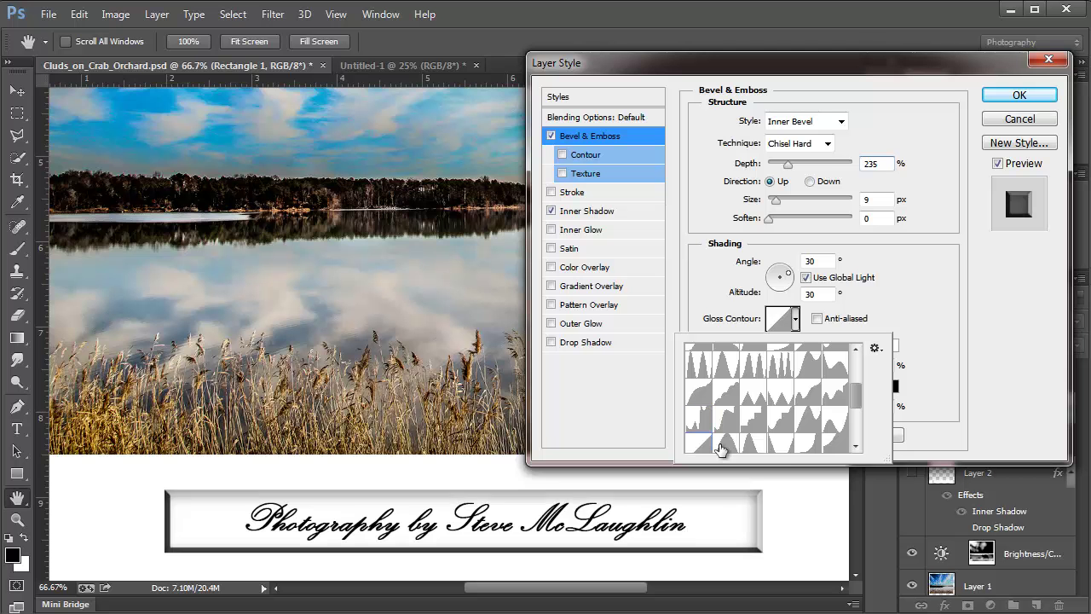
{"action": "left_click", "coordinate": [726, 443]}
{"action": "left_click", "coordinate": [753, 444]}
{"action": "left_click", "coordinate": [786, 455]}
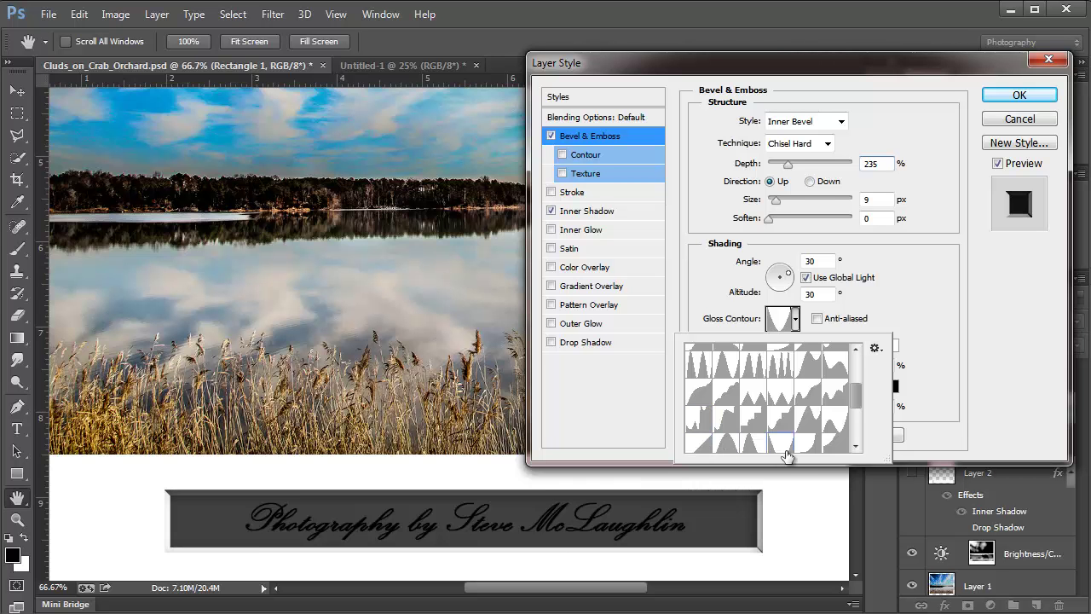
{"action": "left_click", "coordinate": [750, 445]}
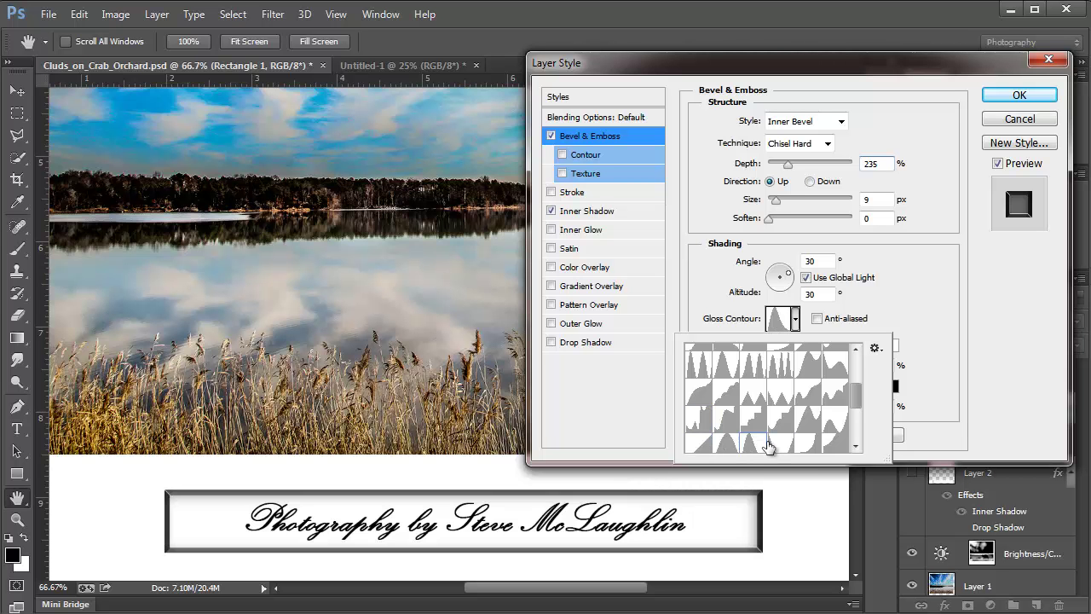
{"action": "left_click_drag", "start_coordinate": [857, 398], "coordinate": [855, 420]}
Step: Try more gloss contour shapes further down the contour list
{"action": "left_click", "coordinate": [786, 385]}
{"action": "left_click", "coordinate": [755, 384]}
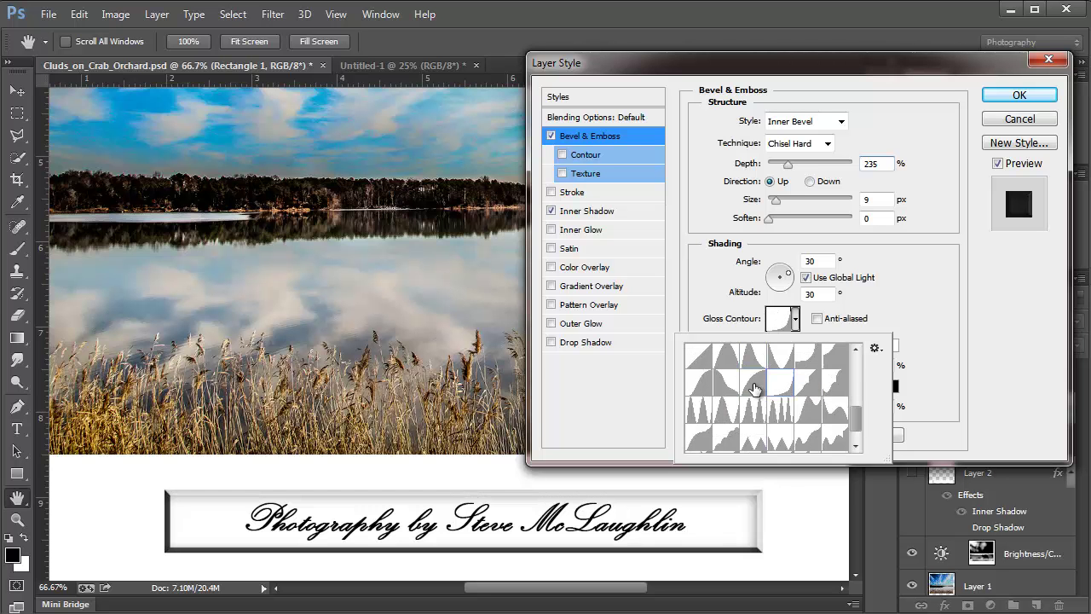
{"action": "left_click", "coordinate": [733, 386]}
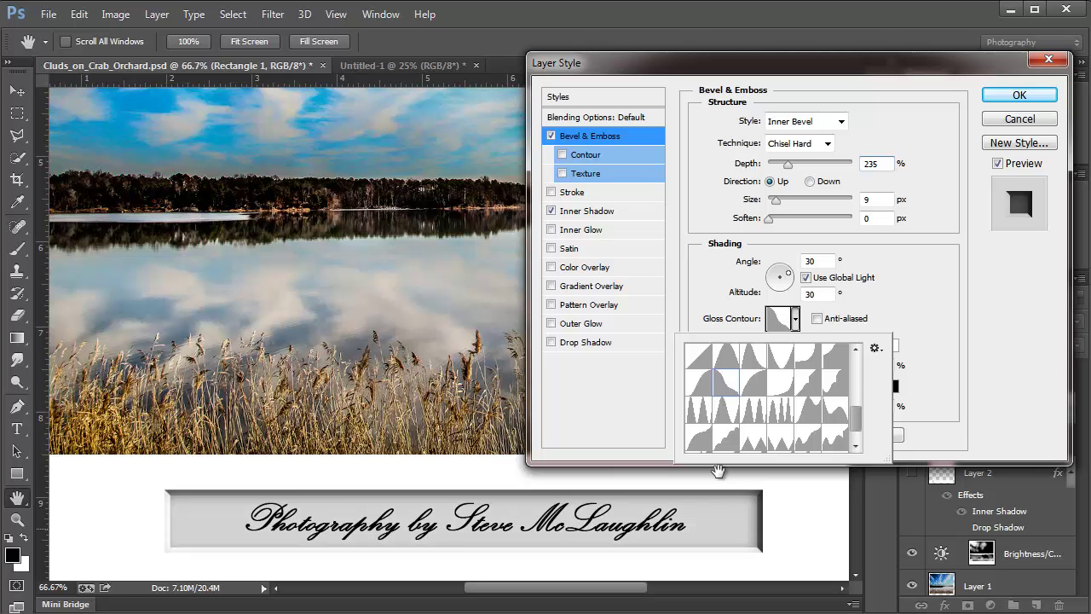
{"action": "left_click_drag", "start_coordinate": [856, 418], "coordinate": [841, 430]}
{"action": "left_click", "coordinate": [840, 425]}
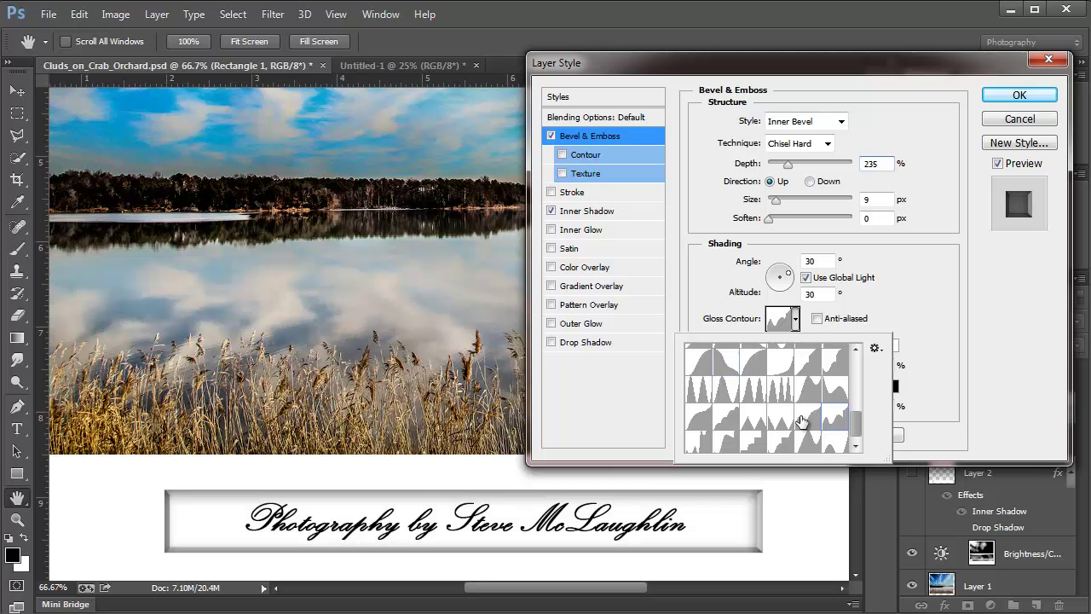
{"action": "left_click", "coordinate": [755, 418]}
{"action": "left_click", "coordinate": [714, 418]}
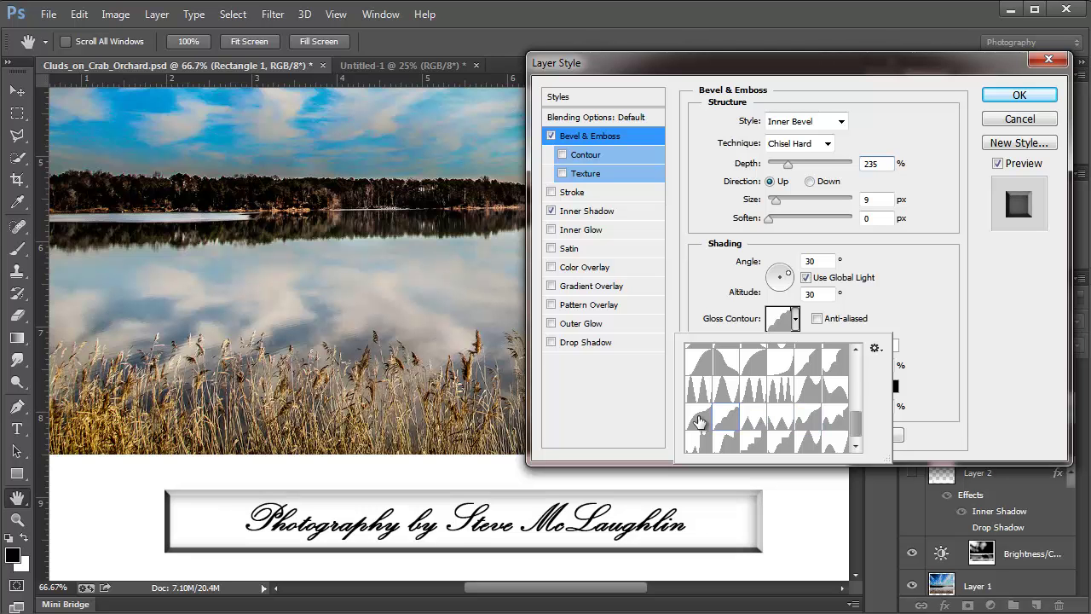
{"action": "left_click", "coordinate": [693, 427]}
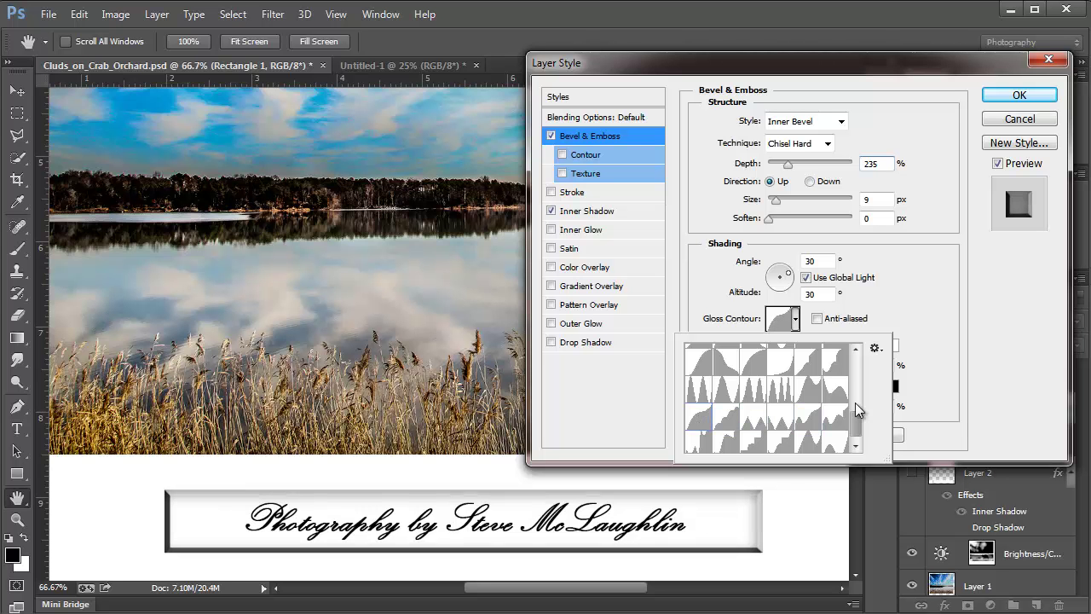
{"action": "left_click_drag", "start_coordinate": [855, 402], "coordinate": [855, 358]}
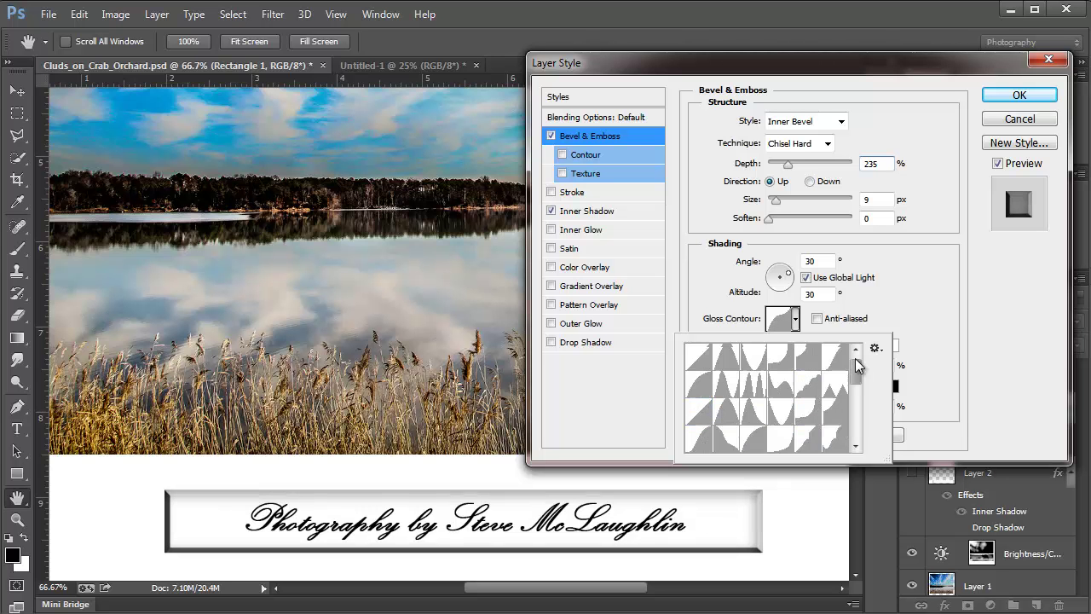
Step: Choose the double-peaked gloss contour and apply the layer style with OK
{"action": "left_click", "coordinate": [726, 368]}
{"action": "left_click", "coordinate": [734, 386]}
{"action": "left_click", "coordinate": [735, 385]}
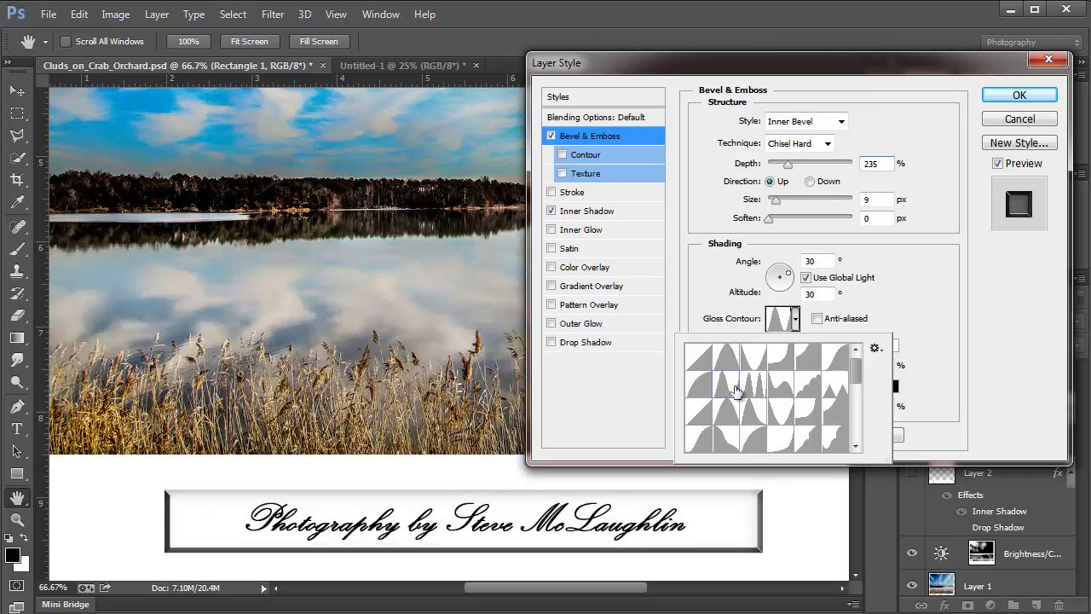
{"action": "left_click", "coordinate": [1018, 98]}
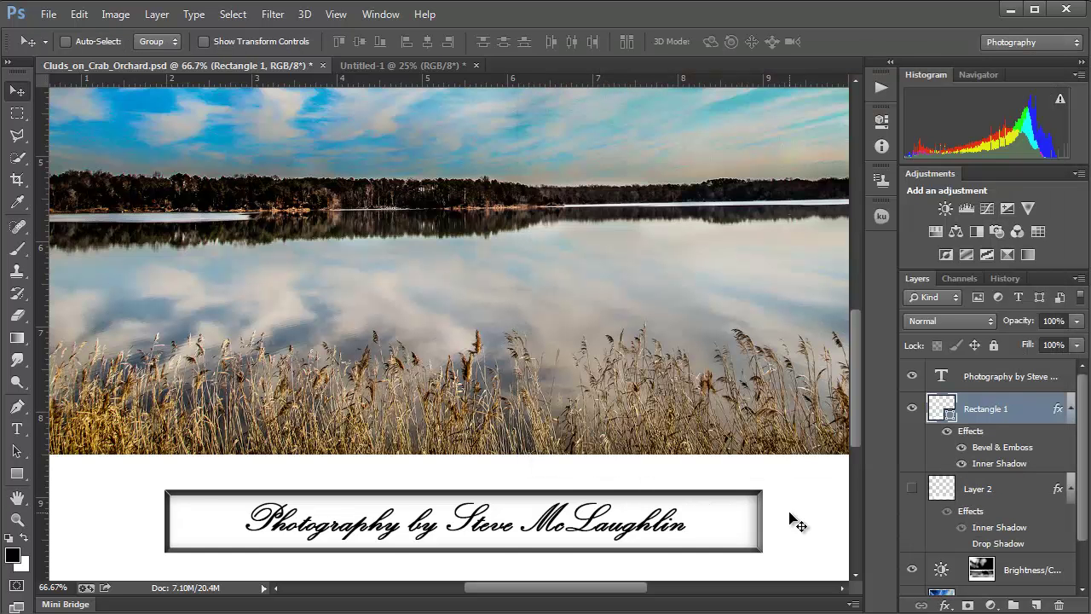
Step: Fit the whole framed photo, mat and caption on screen with Ctrl+0
{"action": "key", "text": "ctrl+0"}
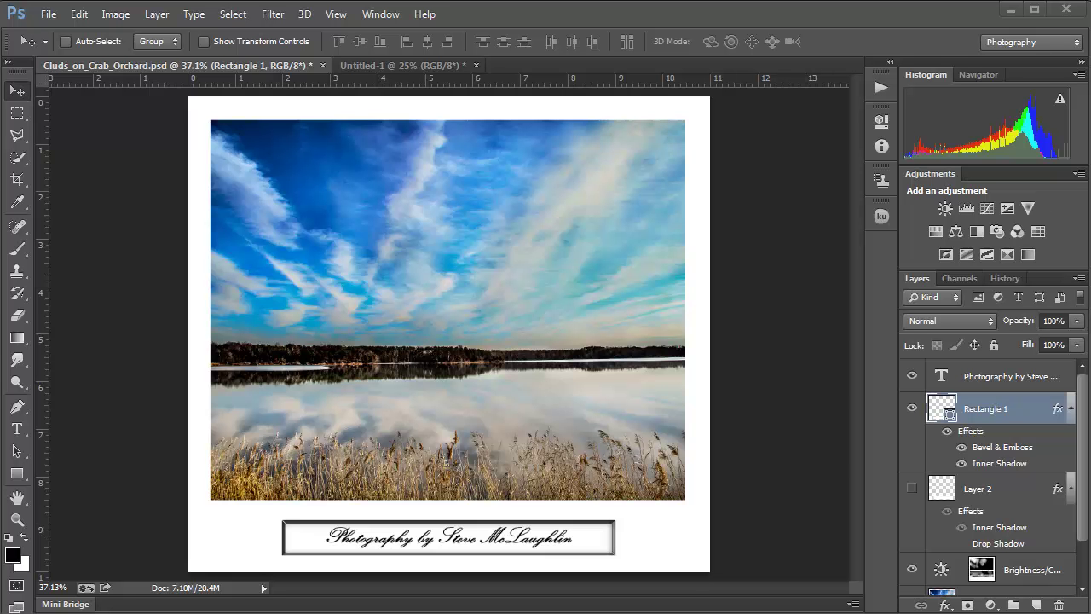
Step: Turn on View Extras, then switch the grid off so only the guides show
{"action": "left_click", "coordinate": [335, 14]}
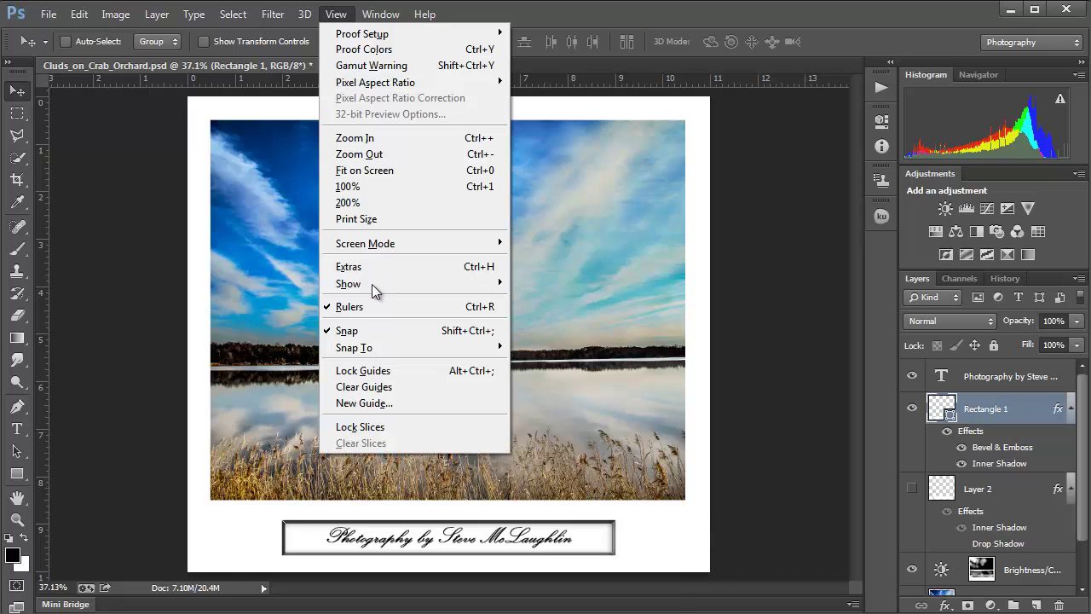
{"action": "mouse_move", "coordinate": [375, 280]}
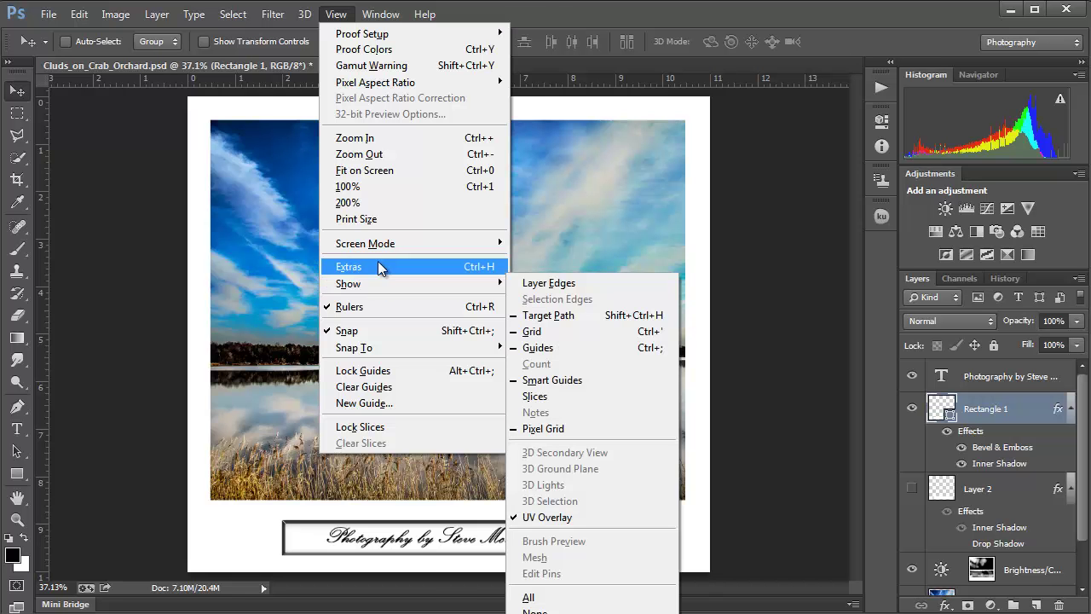
{"action": "left_click", "coordinate": [378, 265]}
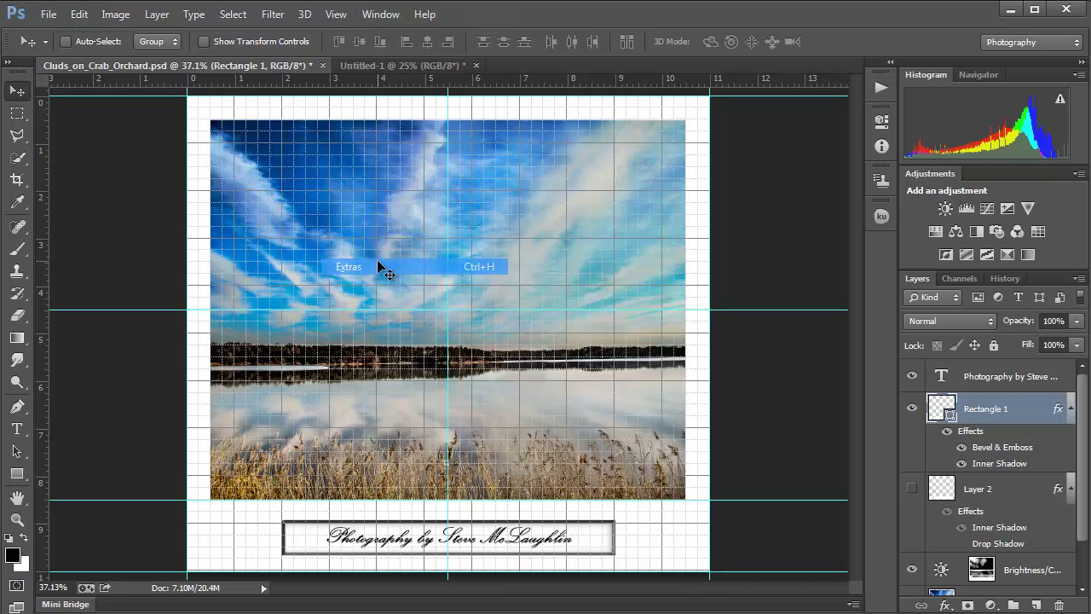
{"action": "left_click", "coordinate": [334, 14]}
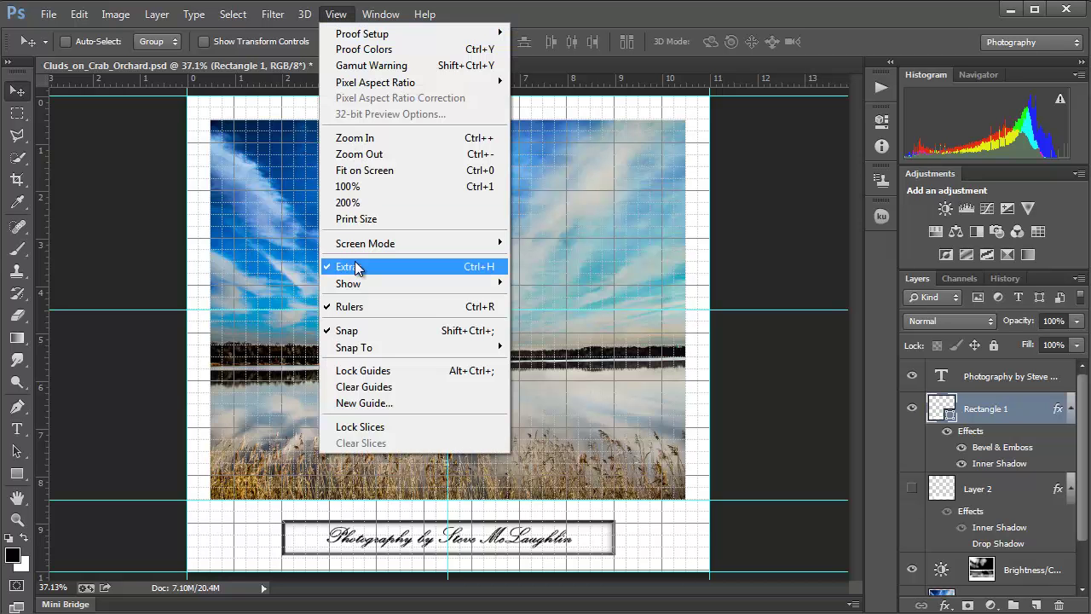
{"action": "mouse_move", "coordinate": [443, 285]}
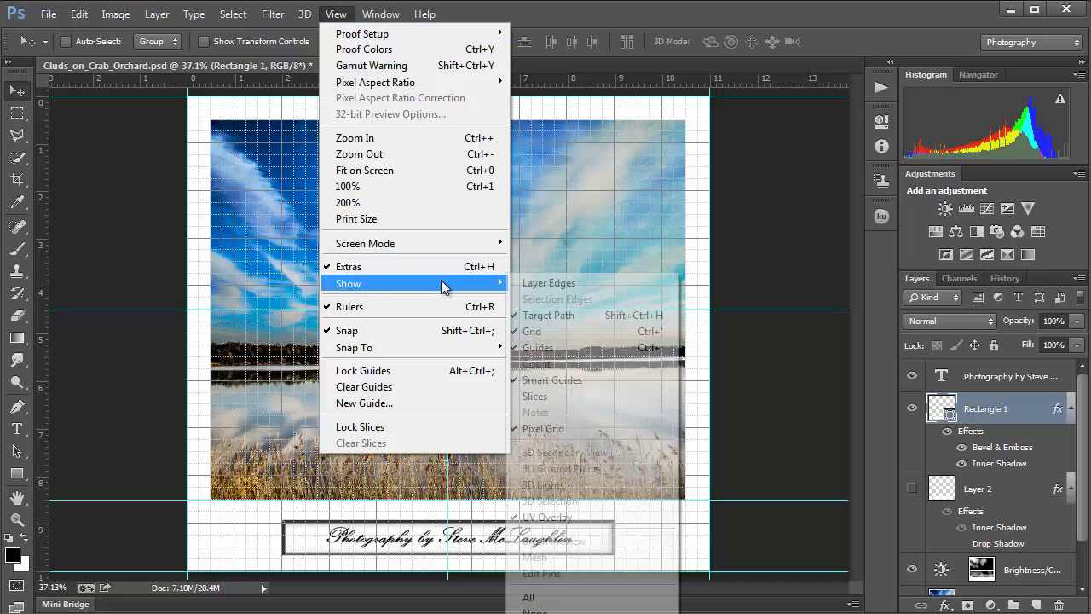
{"action": "left_click", "coordinate": [535, 331]}
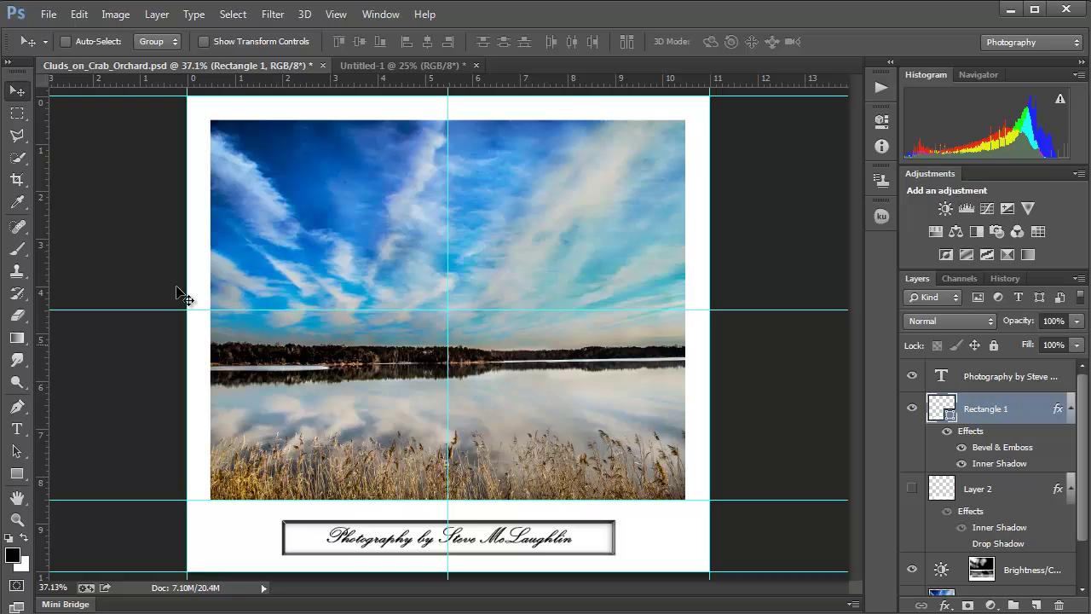
Step: Select the Ruler Tool from the Eyedropper tool group
{"action": "left_click", "coordinate": [18, 204]}
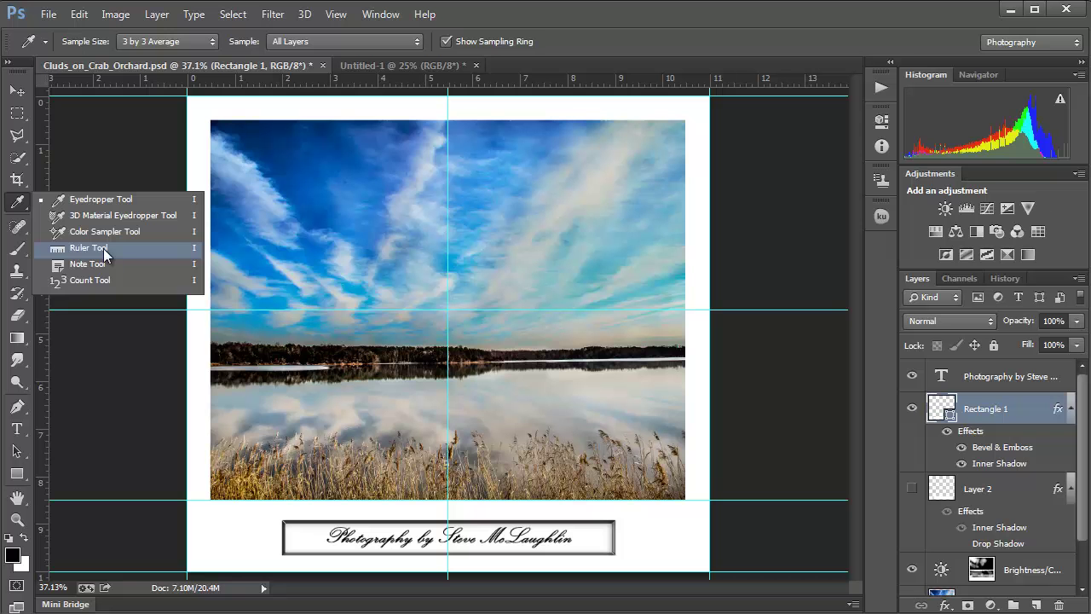
{"action": "left_click", "coordinate": [103, 248]}
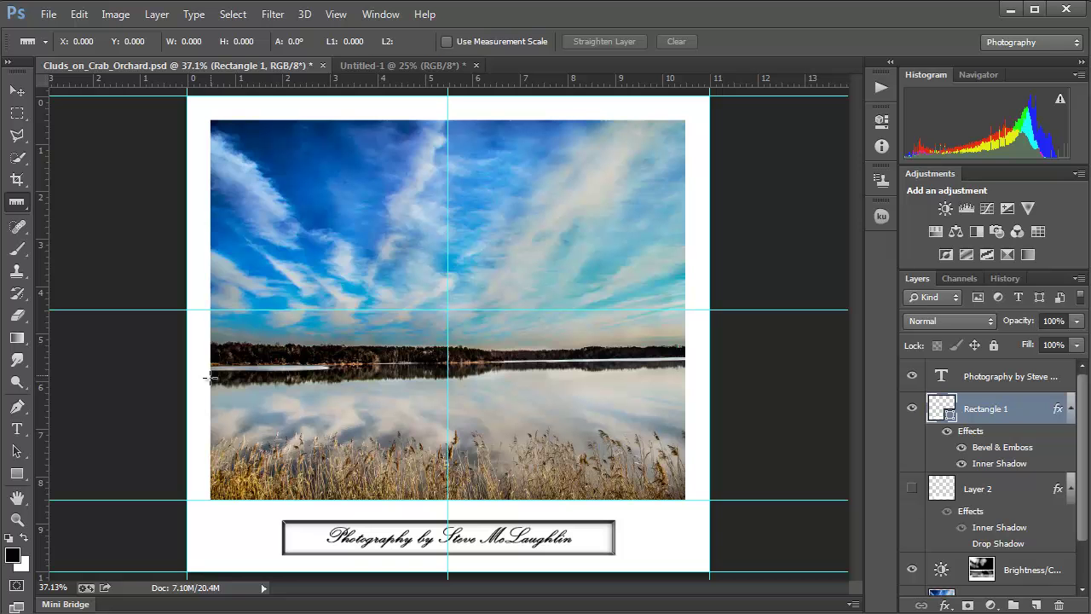
Step: Measure 6.980 in across the lake photo from its left edge
{"action": "left_click_drag", "start_coordinate": [208, 377], "coordinate": [241, 377]}
{"action": "left_click_drag", "start_coordinate": [382, 383], "coordinate": [579, 389]}
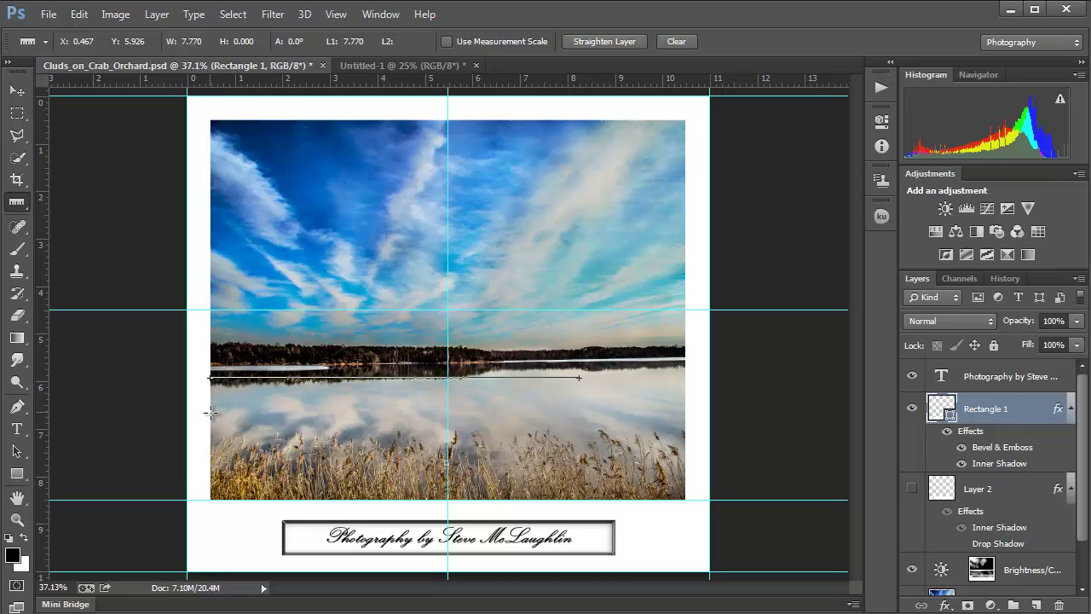
{"action": "left_click_drag", "start_coordinate": [210, 412], "coordinate": [593, 402]}
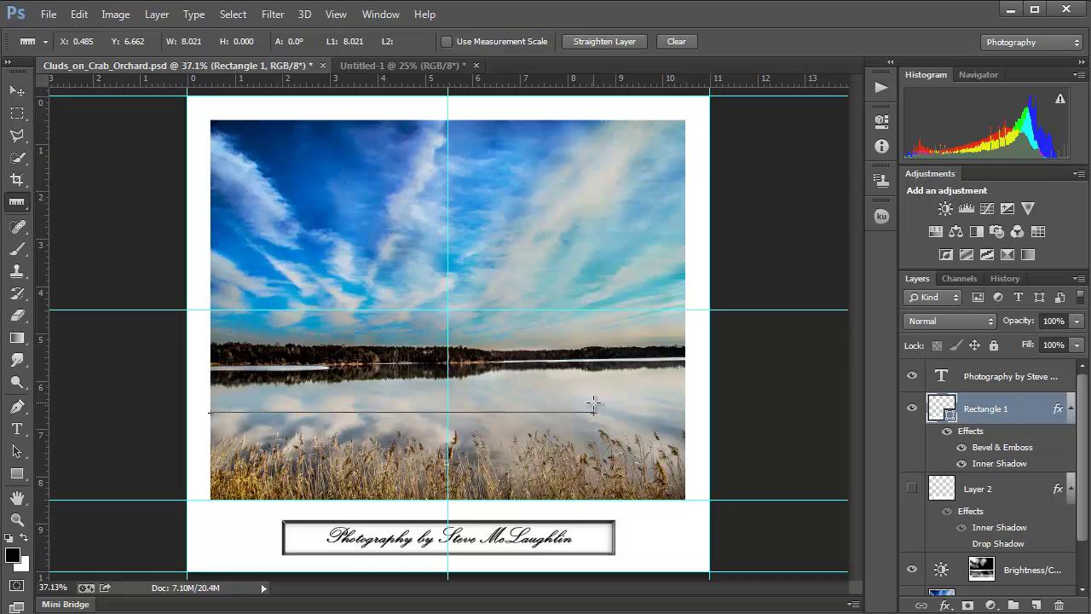
{"action": "left_click_drag", "start_coordinate": [593, 402], "coordinate": [542, 418]}
{"action": "left_click_drag", "start_coordinate": [542, 418], "coordinate": [540, 414]}
Step: Drag vertical and horizontal guides to the measurement's end point
{"action": "left_click_drag", "start_coordinate": [47, 407], "coordinate": [541, 443]}
{"action": "left_click_drag", "start_coordinate": [494, 79], "coordinate": [539, 413]}
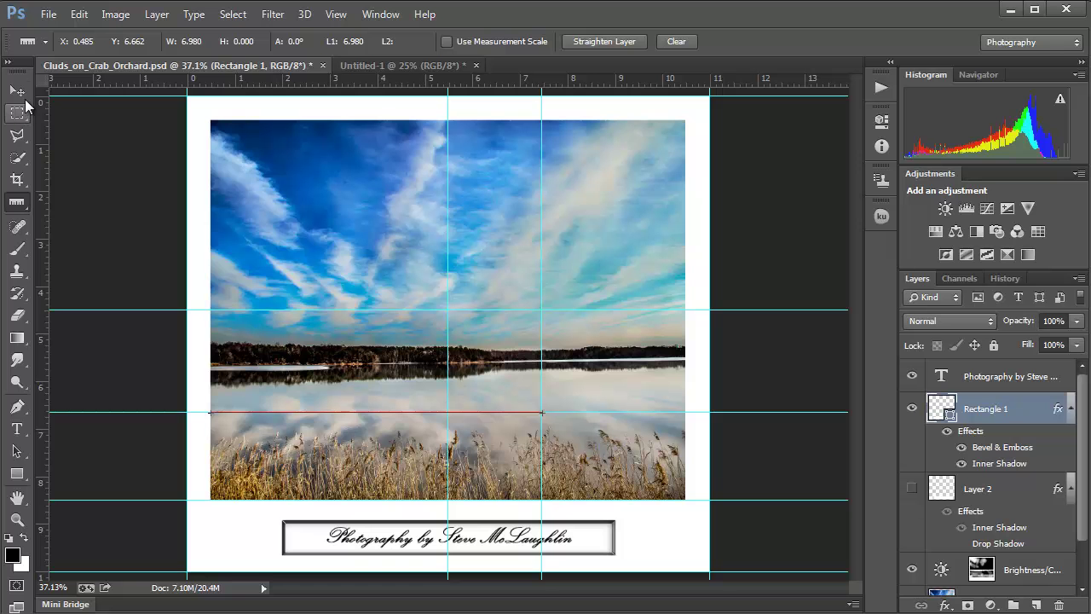
{"action": "left_click", "coordinate": [18, 248]}
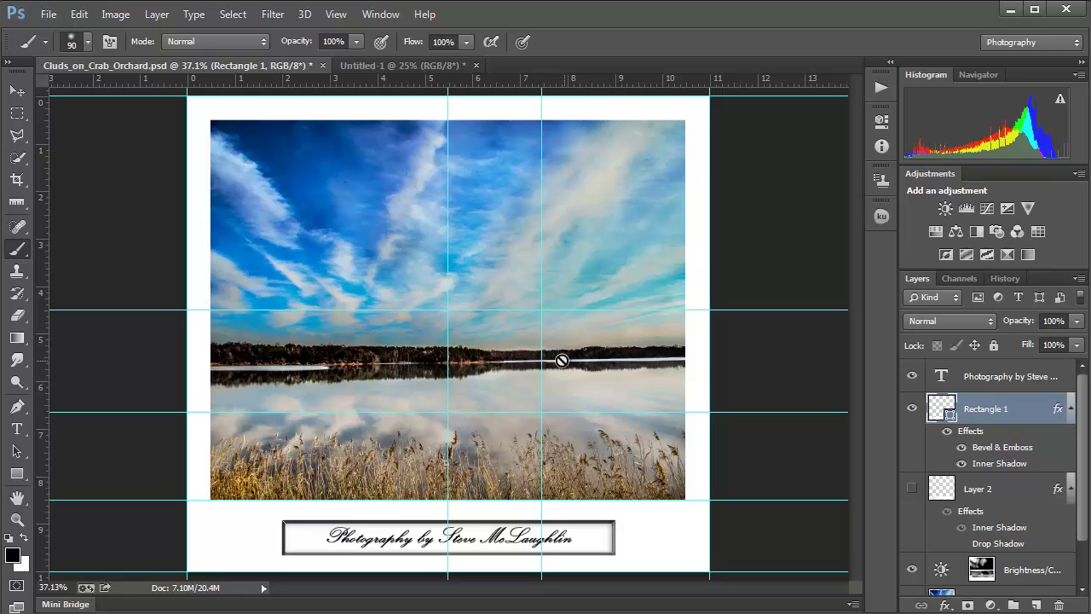
{"action": "left_click", "coordinate": [16, 204]}
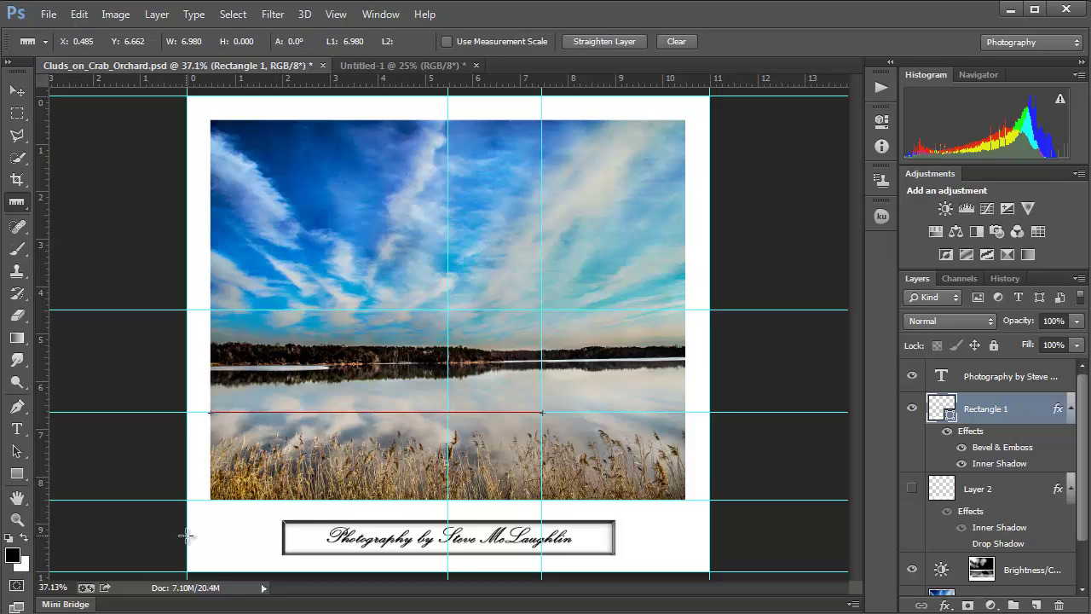
Step: Measure from the page edge to the caption box and about 1.5 in from the photo's lower-right corner
{"action": "left_click_drag", "start_coordinate": [187, 535], "coordinate": [283, 535]}
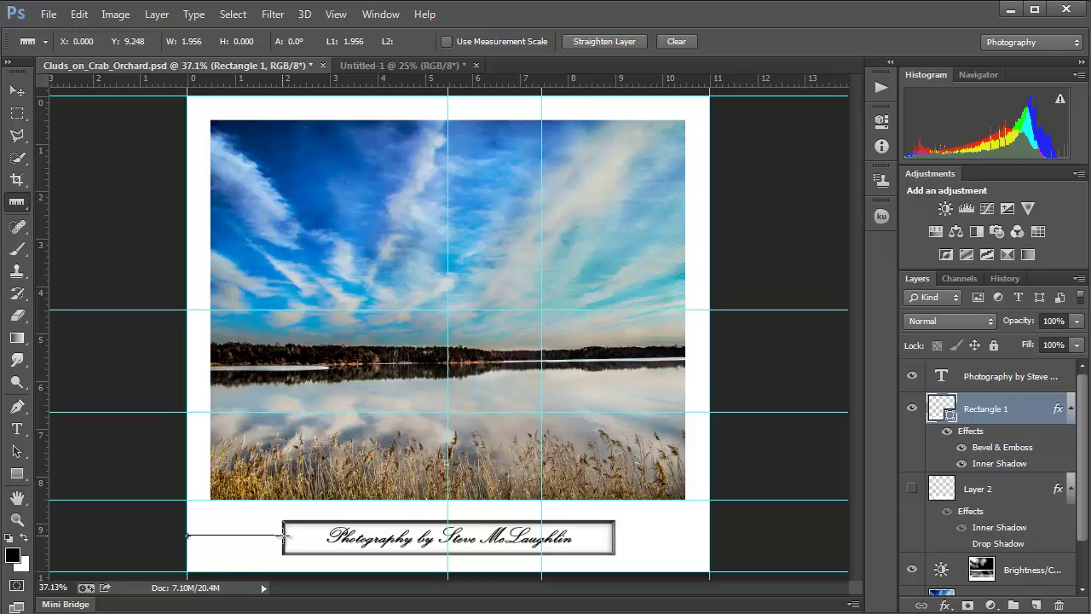
{"action": "left_click_drag", "start_coordinate": [284, 536], "coordinate": [285, 535]}
{"action": "left_click_drag", "start_coordinate": [686, 499], "coordinate": [614, 505]}
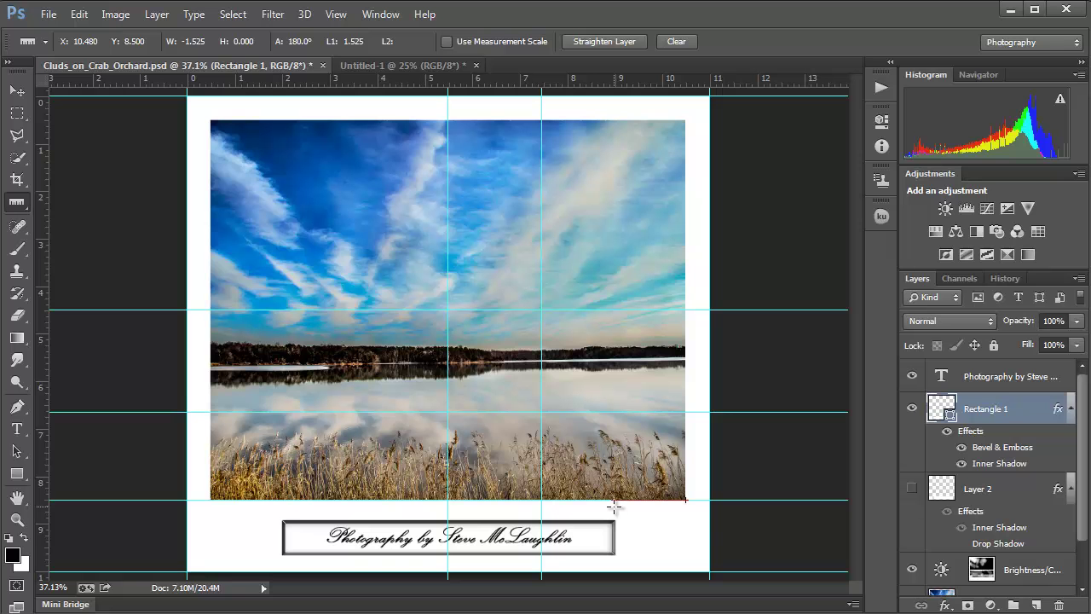
{"action": "left_click_drag", "start_coordinate": [614, 506], "coordinate": [614, 506]}
Step: Measure 1.525 in from the photo's lower-left corner, then zoom out to 25%
{"action": "left_click_drag", "start_coordinate": [211, 501], "coordinate": [284, 502]}
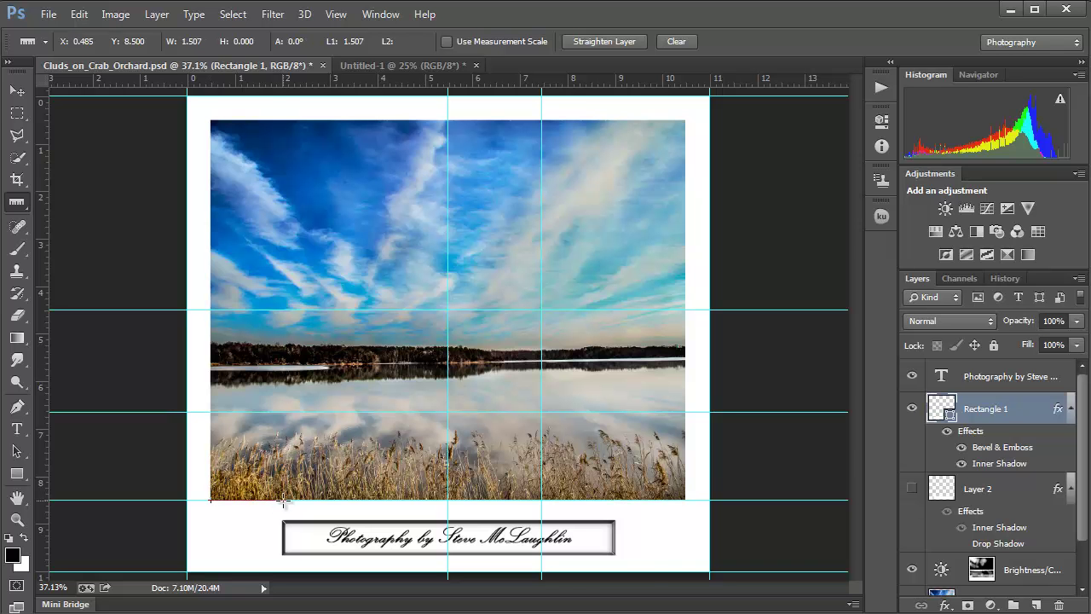
{"action": "left_click_drag", "start_coordinate": [284, 502], "coordinate": [284, 502]}
{"action": "key", "text": "ctrl+minus"}
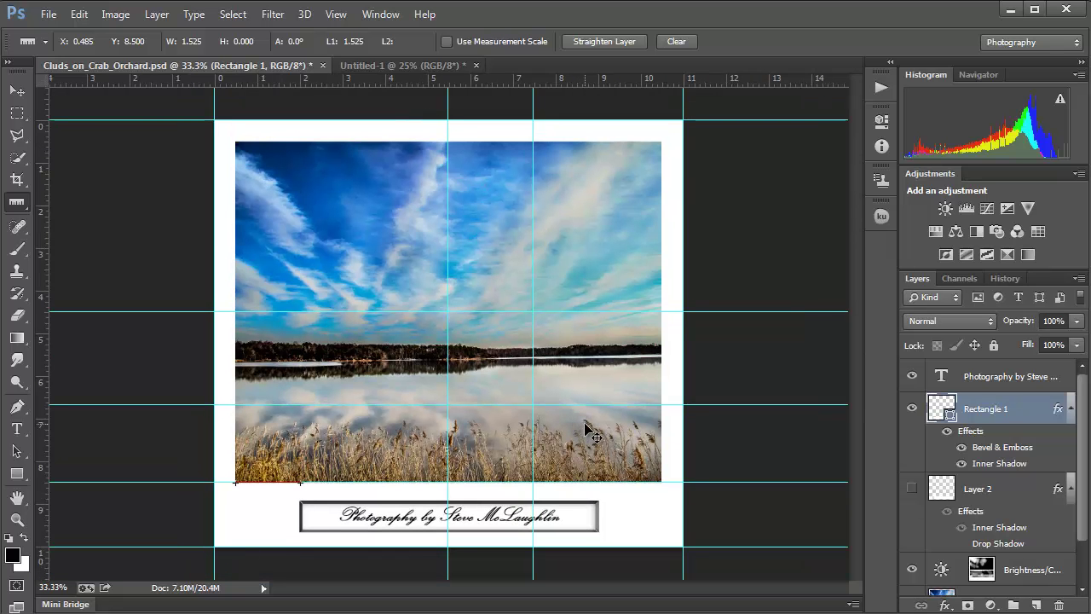
{"action": "key", "text": "ctrl+minus"}
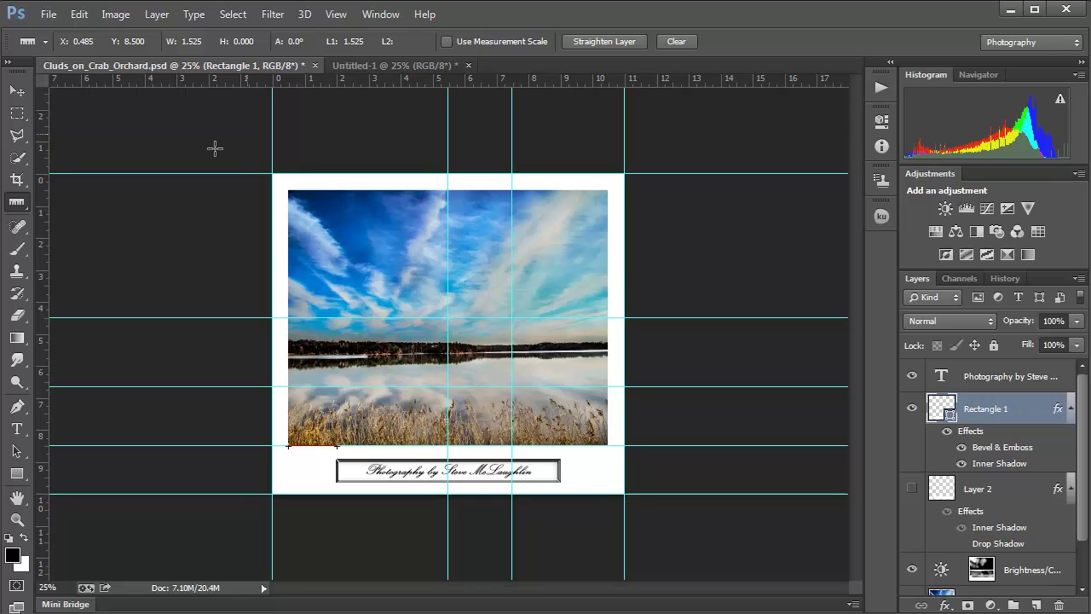
Step: Drag two vertical and two horizontal guides just outside the mat, at about 12.07 in, -0.93 in and 11.03 in
{"action": "mouse_move", "coordinate": [50, 197]}
{"action": "left_mouse_down"}
{"action": "mouse_move", "coordinate": [207, 212]}
{"action": "mouse_move", "coordinate": [141, 218]}
{"action": "left_mouse_up"}
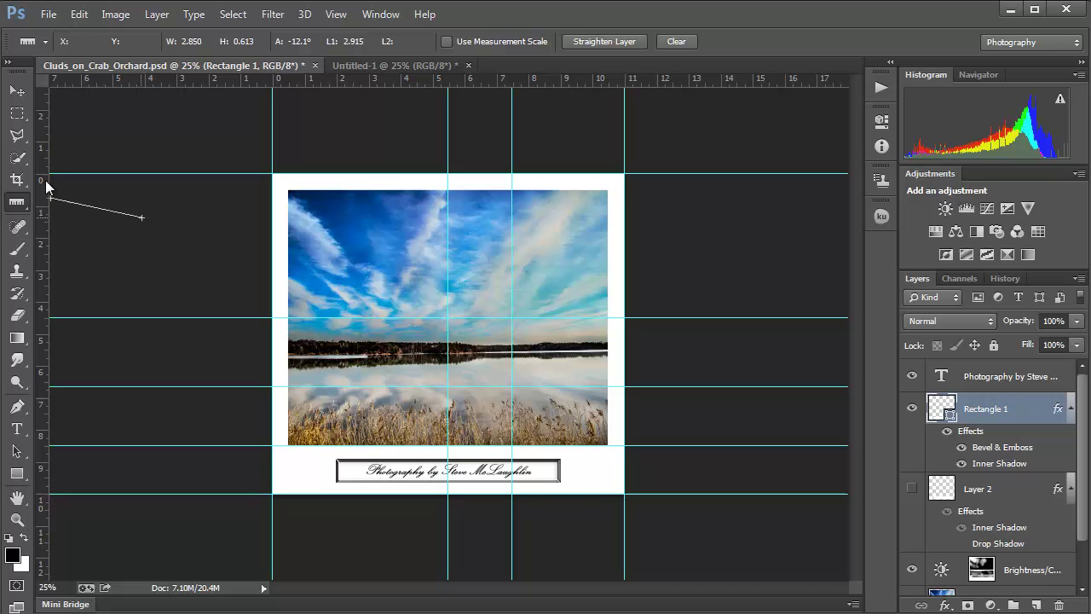
{"action": "left_click", "coordinate": [22, 137]}
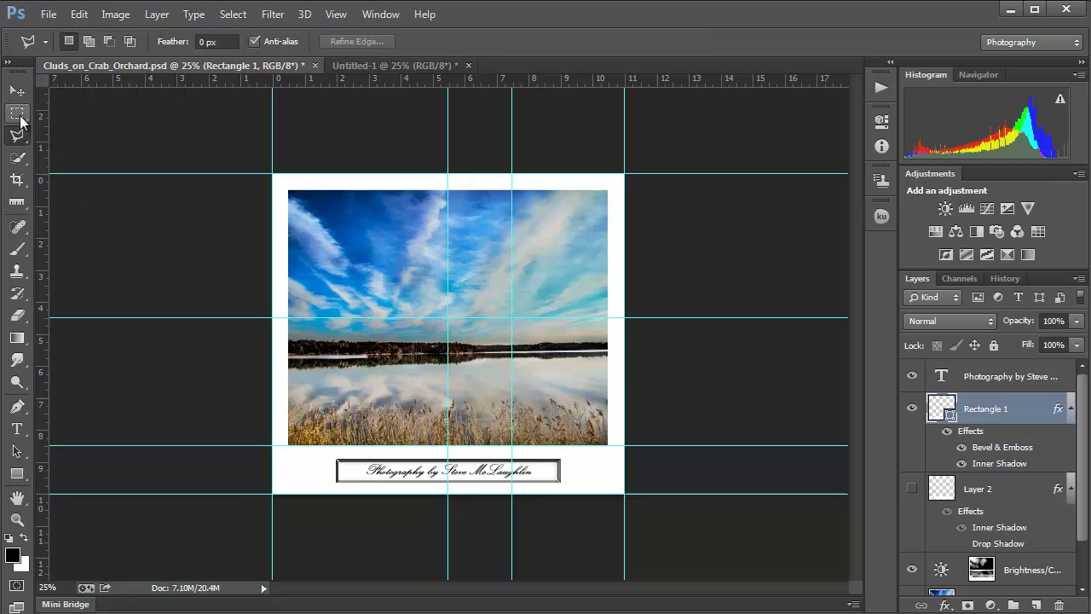
{"action": "left_click", "coordinate": [17, 90]}
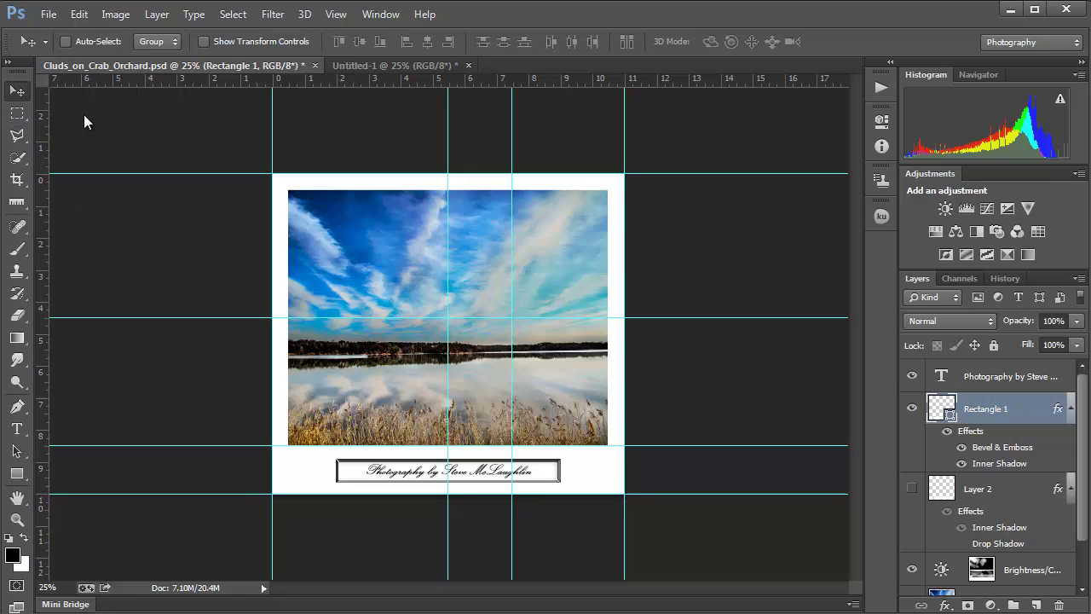
{"action": "left_click_drag", "start_coordinate": [40, 254], "coordinate": [243, 258]}
{"action": "left_click_drag", "start_coordinate": [42, 365], "coordinate": [658, 344]}
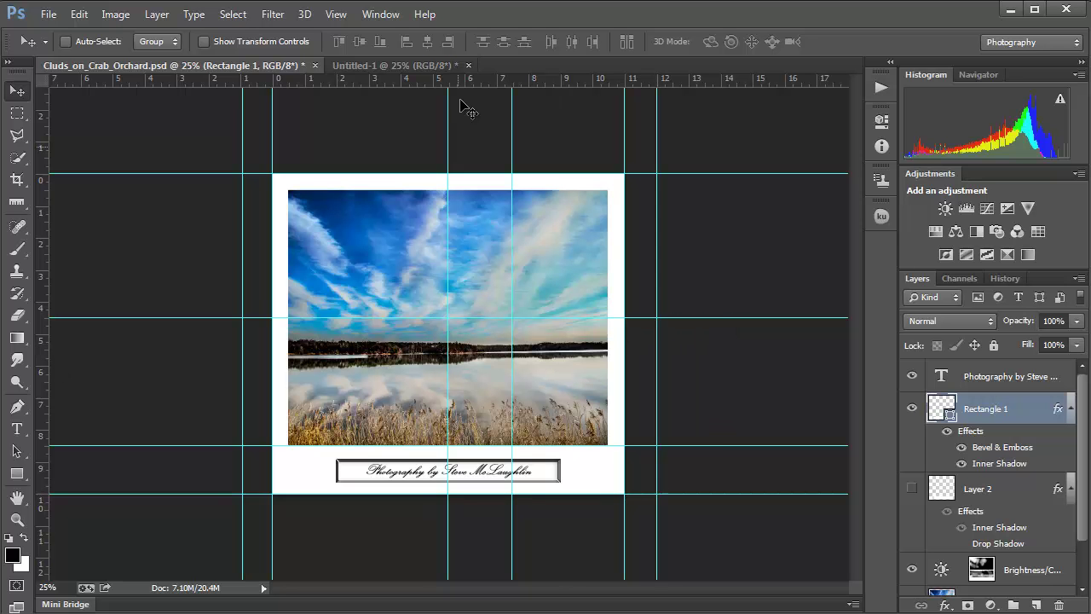
{"action": "left_click_drag", "start_coordinate": [453, 79], "coordinate": [467, 144]}
{"action": "left_click_drag", "start_coordinate": [408, 80], "coordinate": [448, 527]}
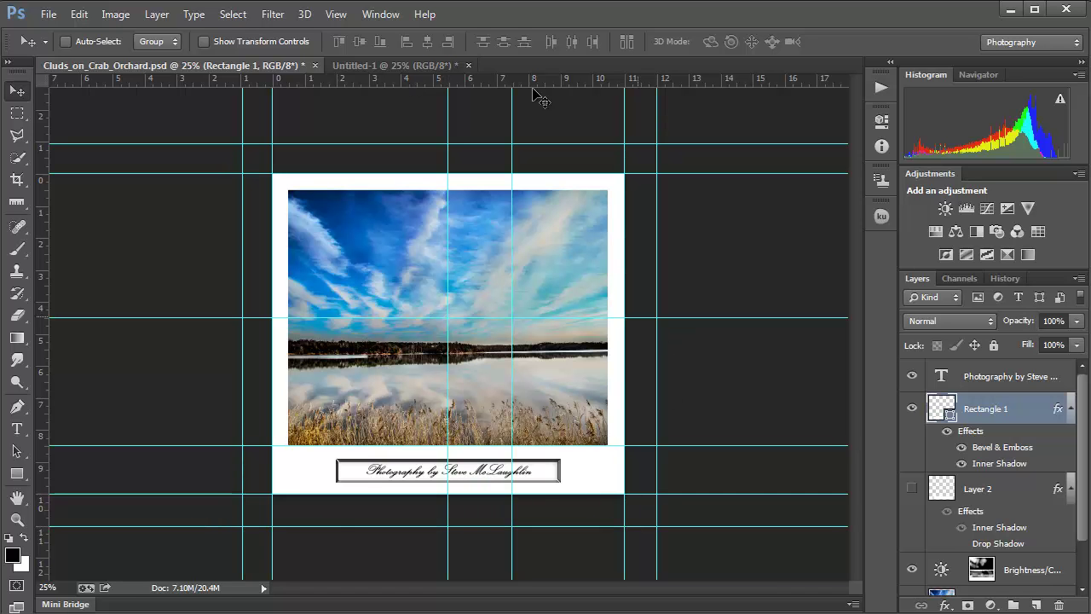
Step: Crop outward from the mat selection to the outer guides, enlarging the canvas with a white margin
{"action": "left_click", "coordinate": [14, 116]}
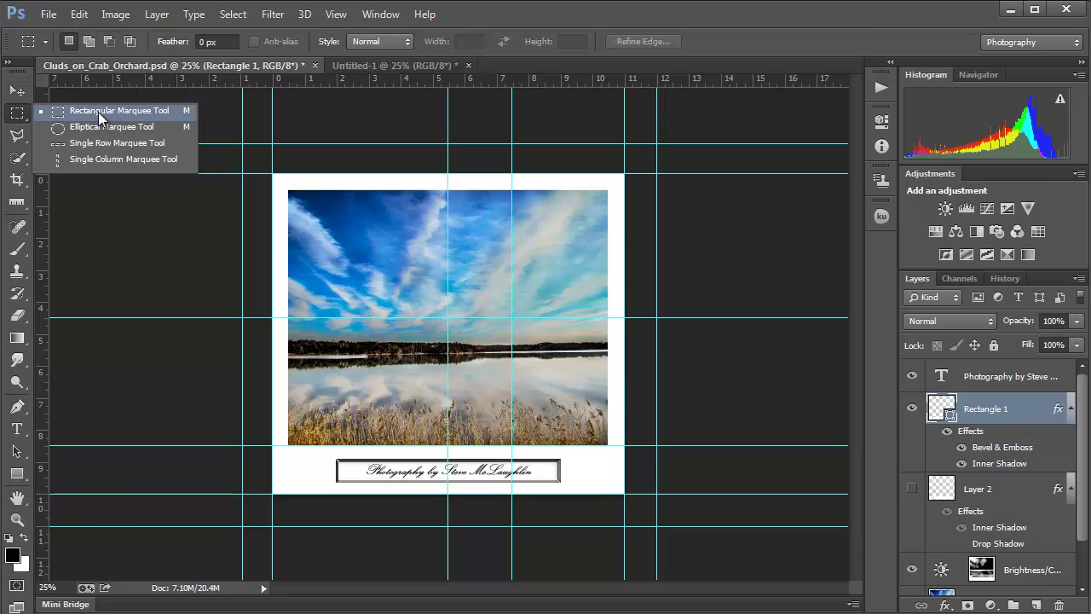
{"action": "left_click", "coordinate": [100, 113]}
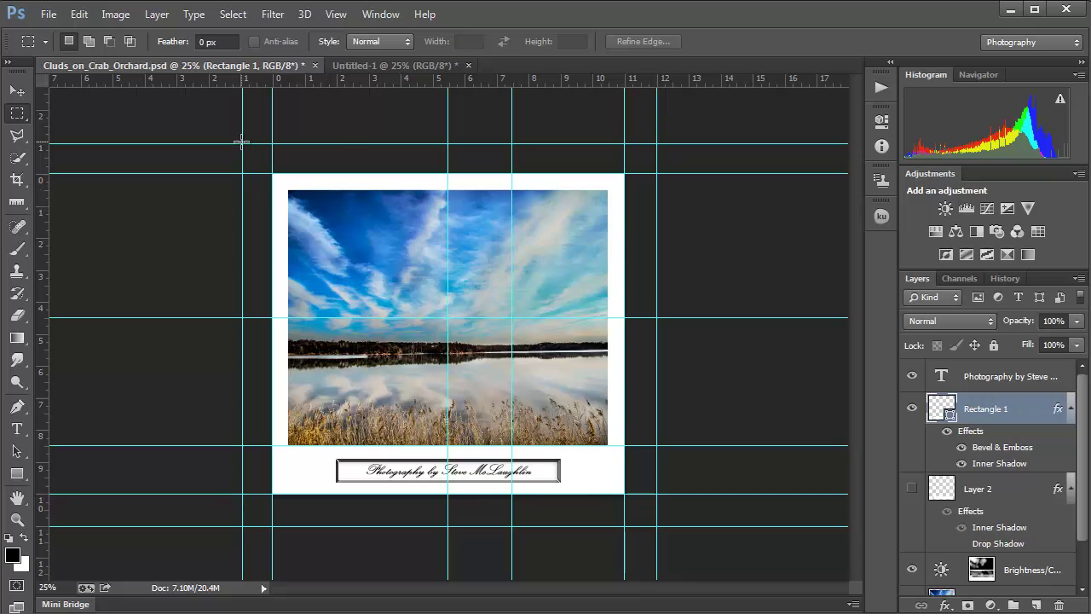
{"action": "left_click_drag", "start_coordinate": [272, 174], "coordinate": [655, 526]}
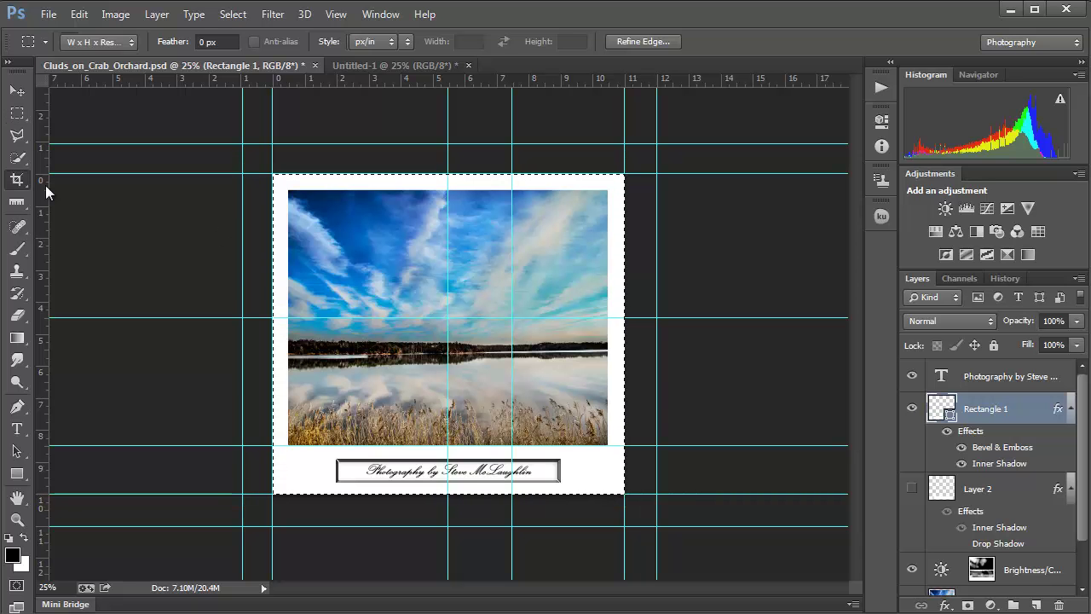
{"action": "left_click", "coordinate": [17, 179]}
{"action": "left_click_drag", "start_coordinate": [276, 181], "coordinate": [260, 161]}
{"action": "left_click_drag", "start_coordinate": [645, 506], "coordinate": [657, 523]}
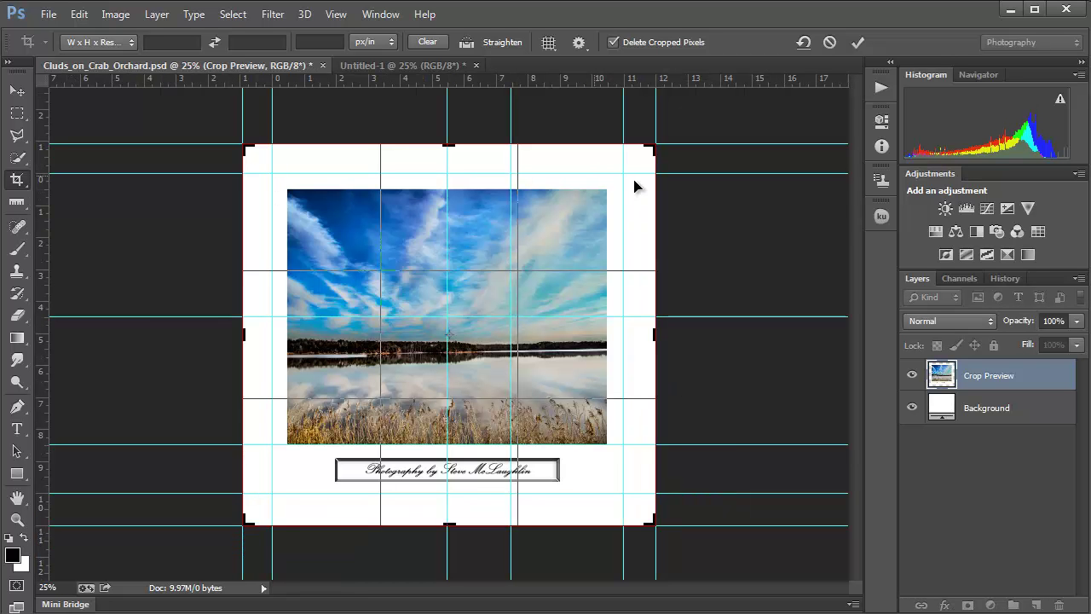
{"action": "left_click", "coordinate": [17, 112]}
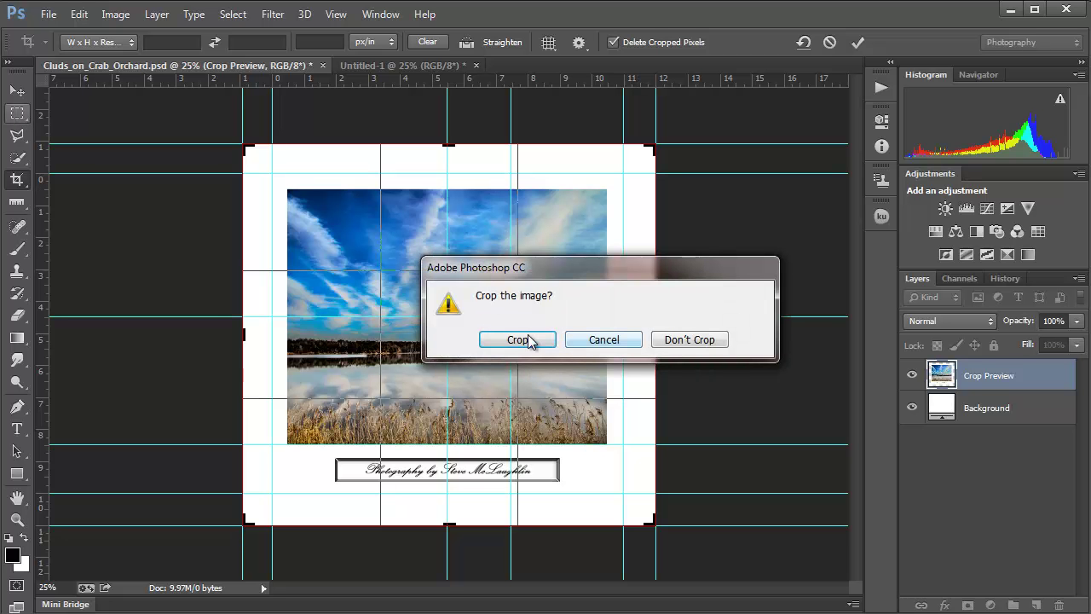
{"action": "left_click", "coordinate": [518, 339]}
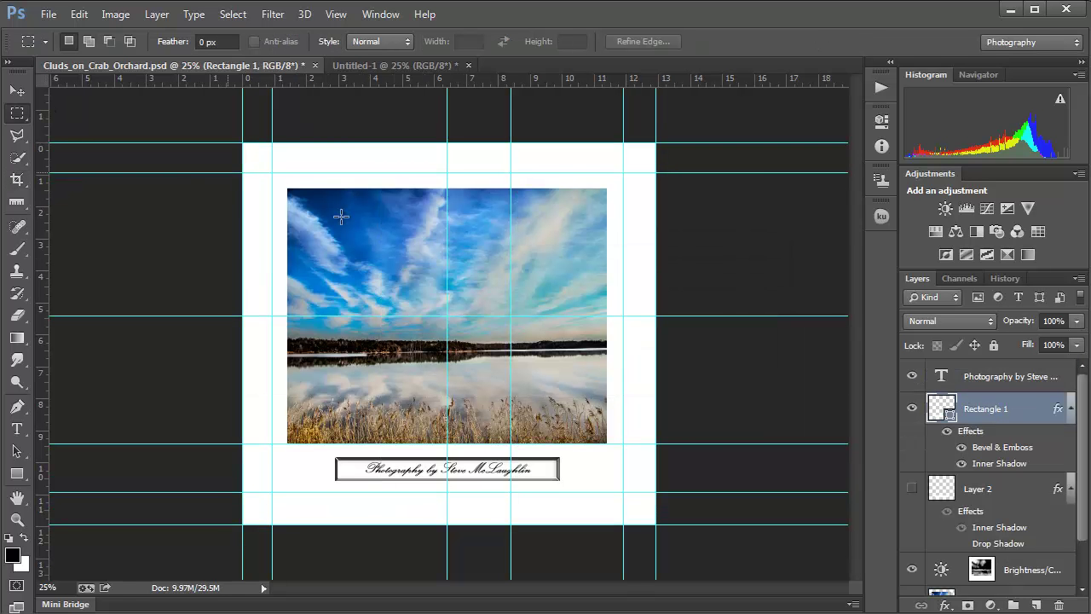
Step: Select the mat area along the inner guides and invert it to get the outer band
{"action": "left_click_drag", "start_coordinate": [273, 173], "coordinate": [624, 491]}
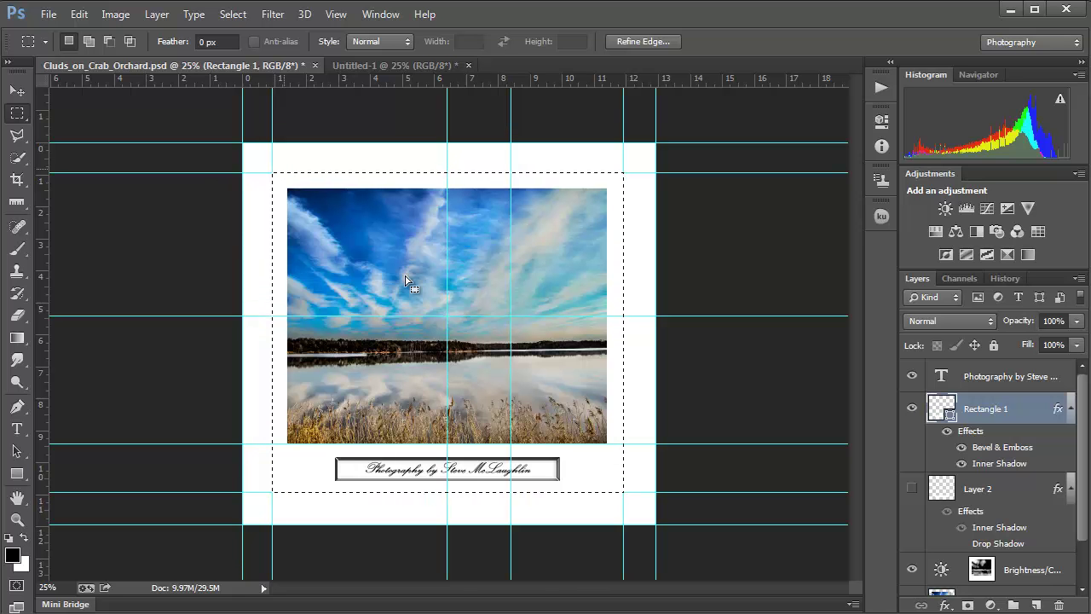
{"action": "left_click", "coordinate": [243, 17]}
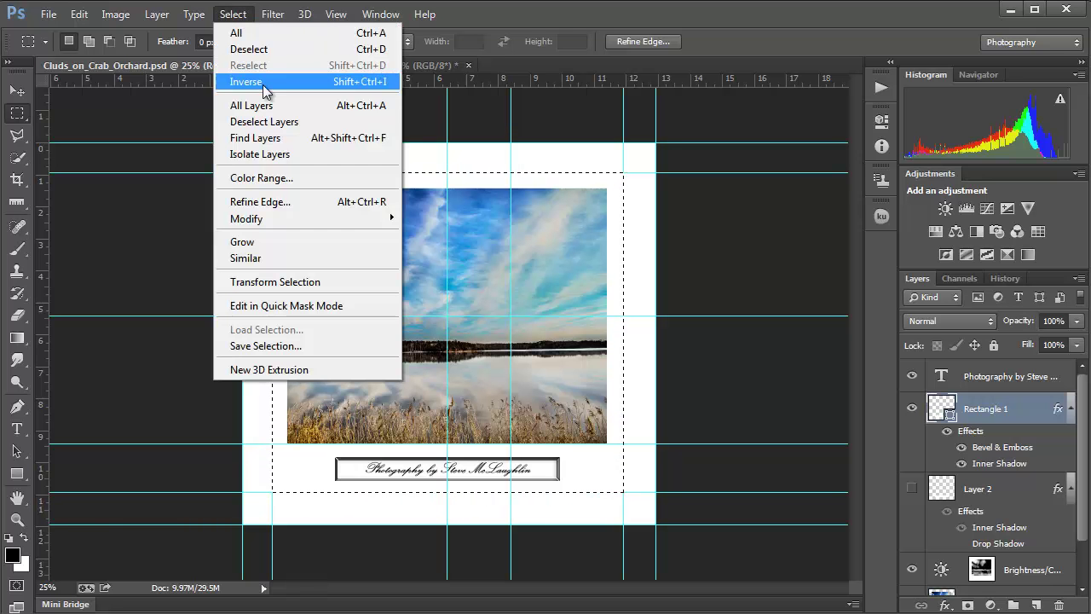
{"action": "left_click", "coordinate": [380, 85]}
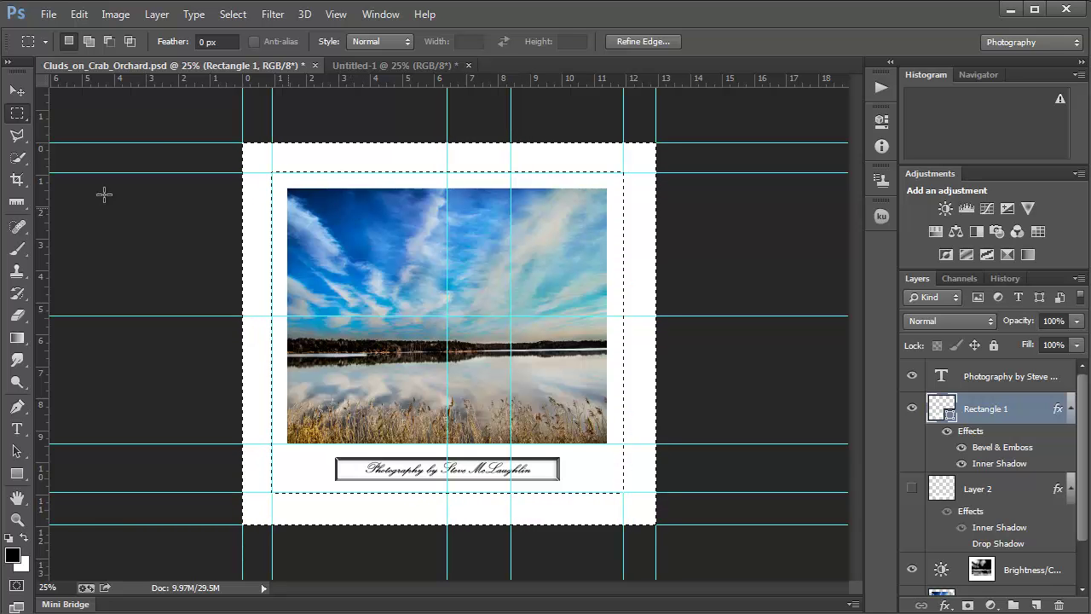
Step: Eyedropper the deep blue of the lake photo's sky into the foreground colour
{"action": "left_click", "coordinate": [22, 204]}
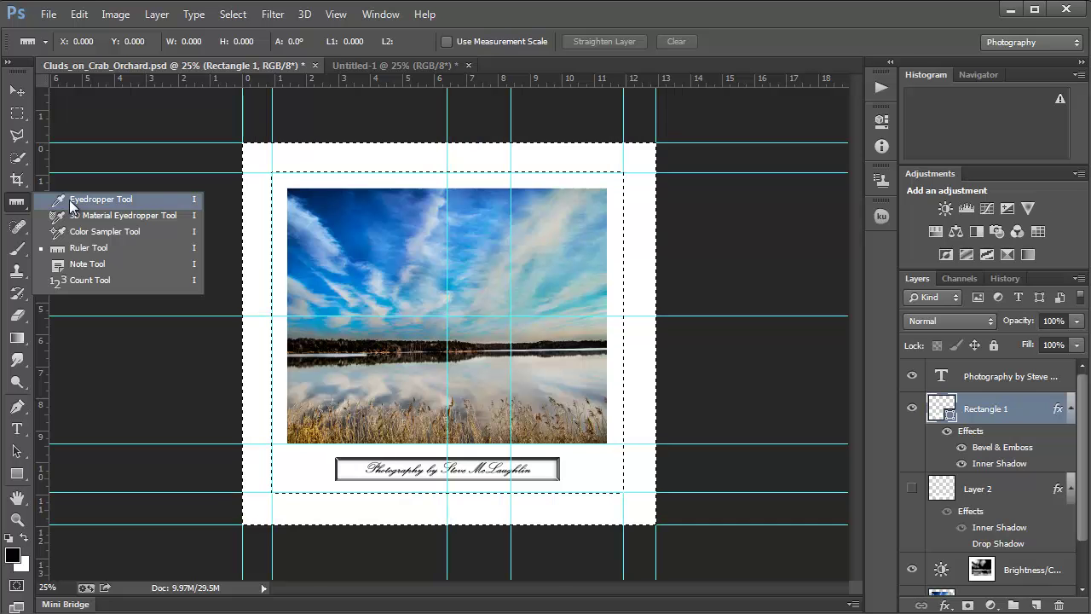
{"action": "left_click", "coordinate": [72, 206]}
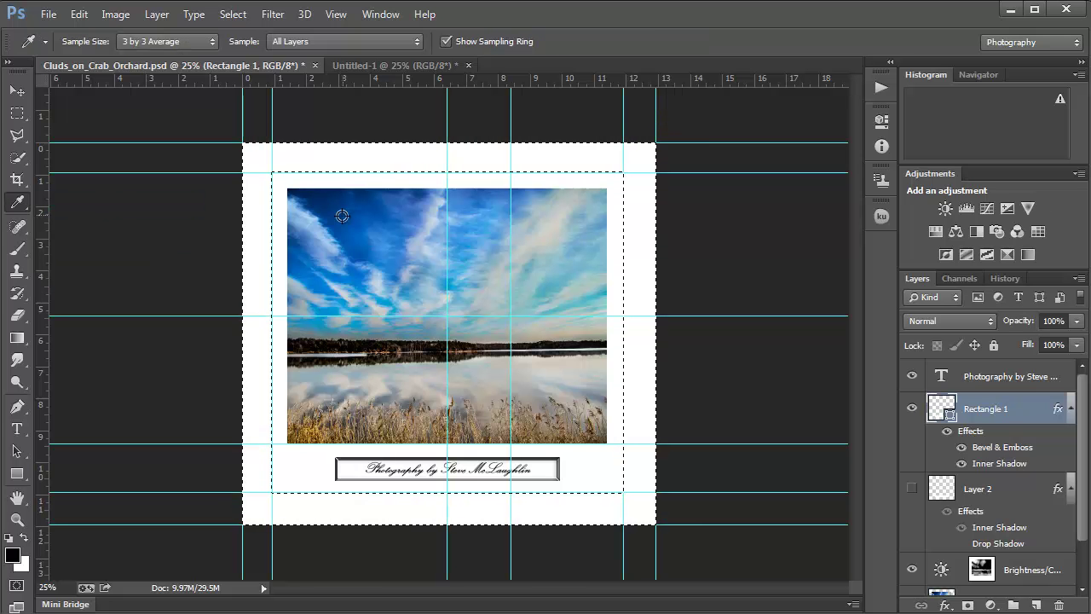
{"action": "left_click", "coordinate": [368, 208]}
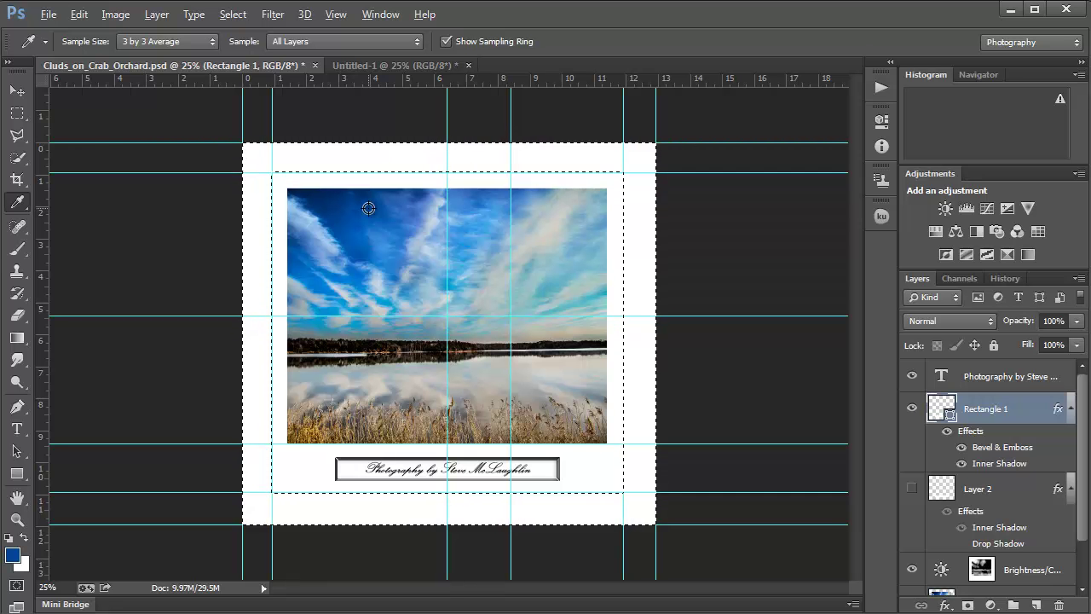
{"action": "key", "text": "alt"}
{"action": "key", "text": "alt"}
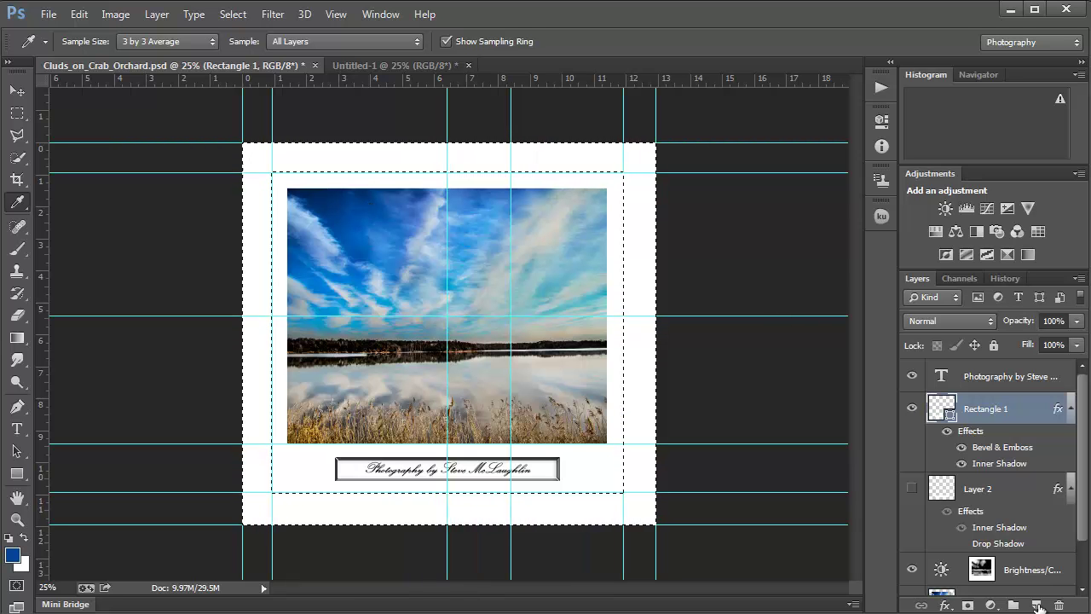
Step: Fill the border band with blue on a new Layer 3 above the caption, and hide the extras
{"action": "left_click", "coordinate": [1037, 605]}
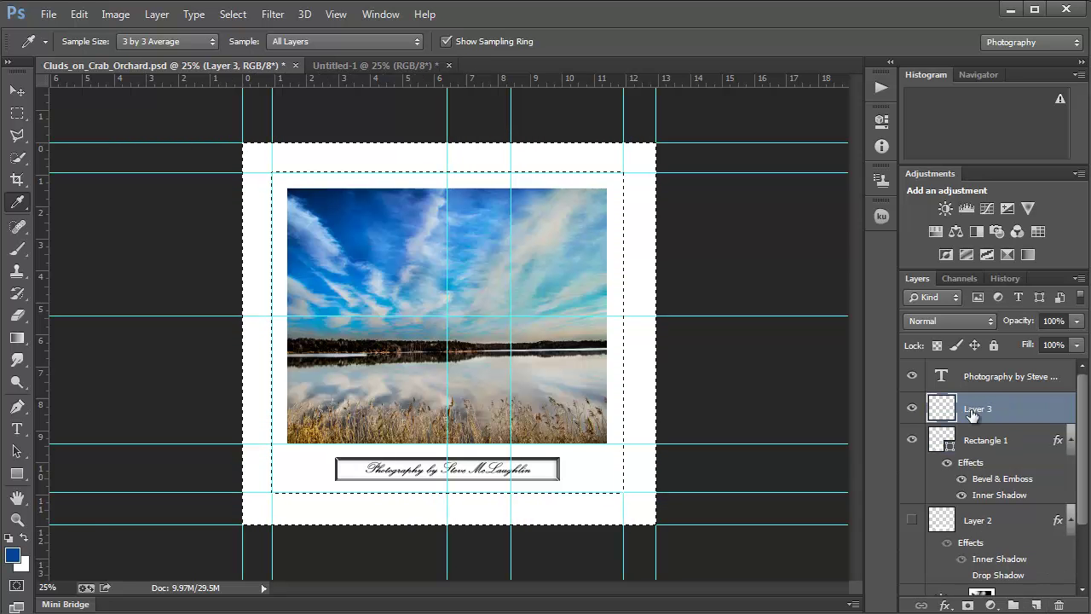
{"action": "left_click_drag", "start_coordinate": [974, 417], "coordinate": [1006, 388]}
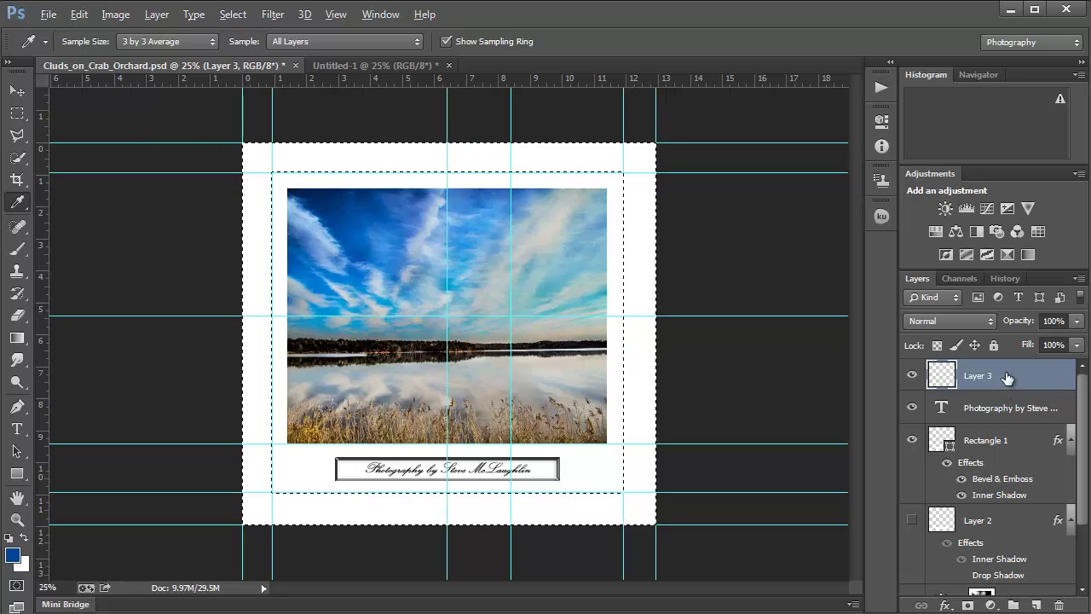
{"action": "key", "text": "alt+BackSpace"}
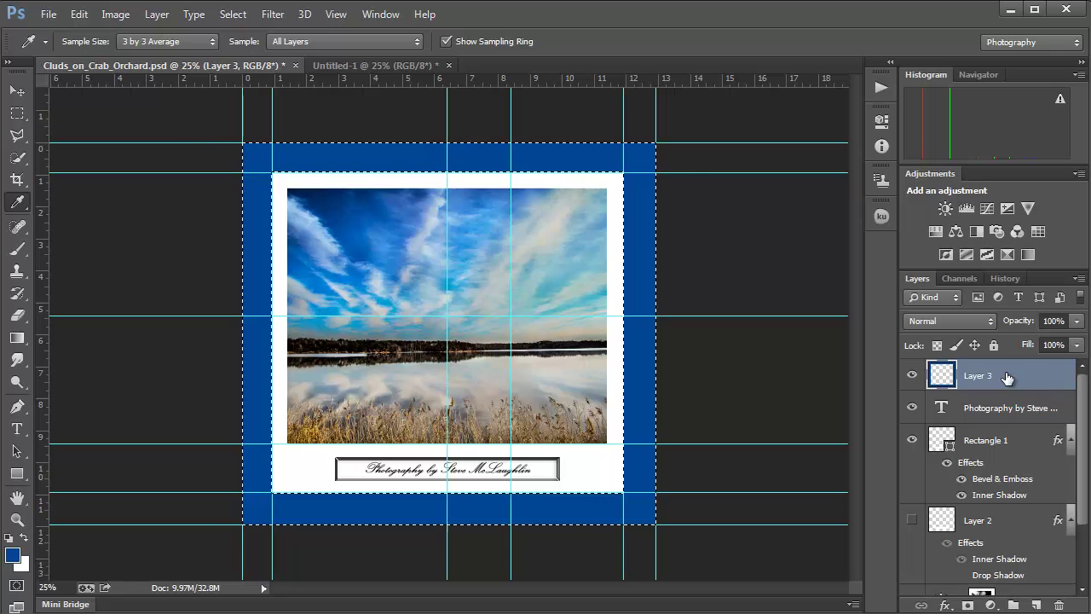
{"action": "left_click", "coordinate": [332, 14]}
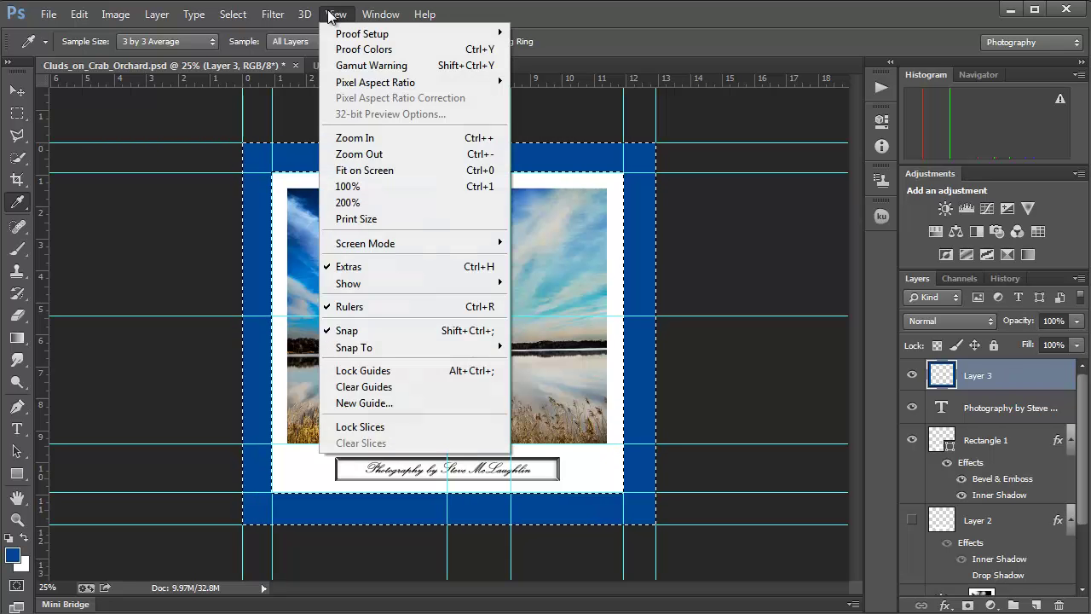
{"action": "left_click", "coordinate": [370, 267]}
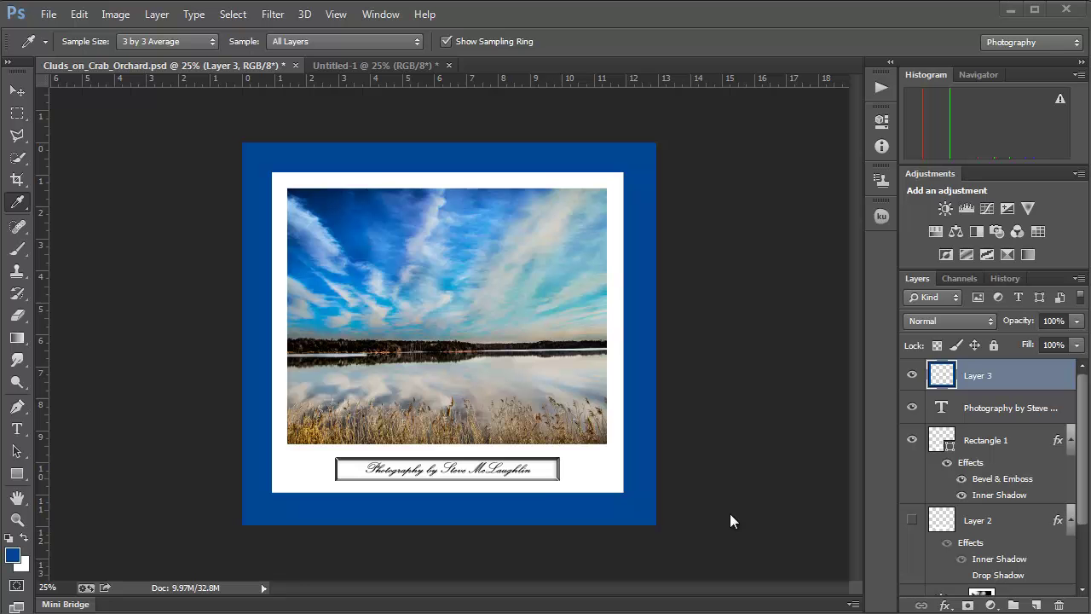
Step: Build a Complementary Kuler scheme from the border blue 000E9C, then load Layer 3's pixels as a selection
{"action": "left_click", "coordinate": [379, 14]}
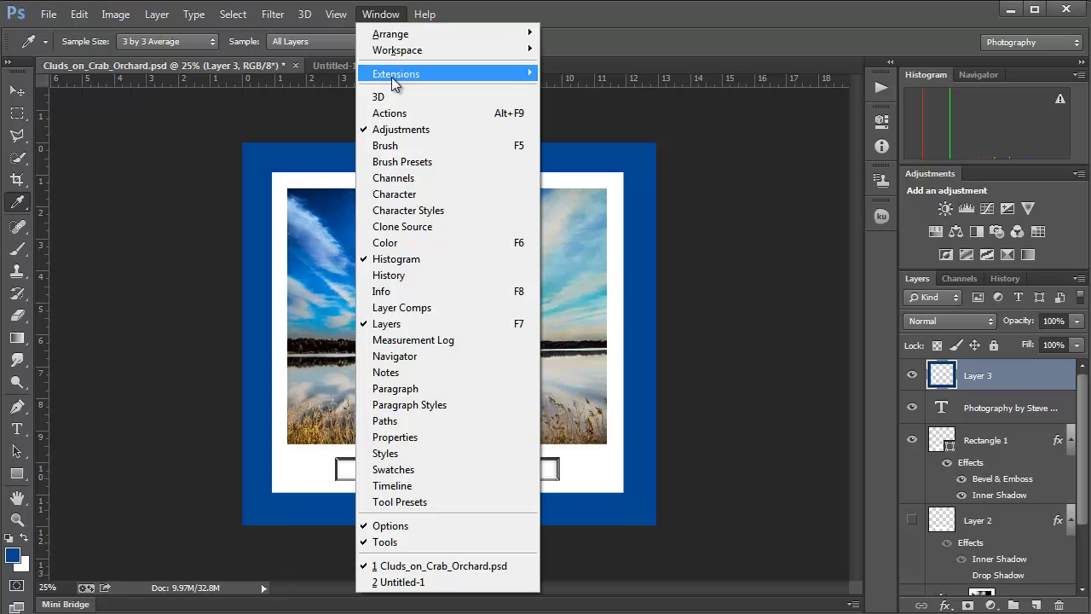
{"action": "mouse_move", "coordinate": [391, 77]}
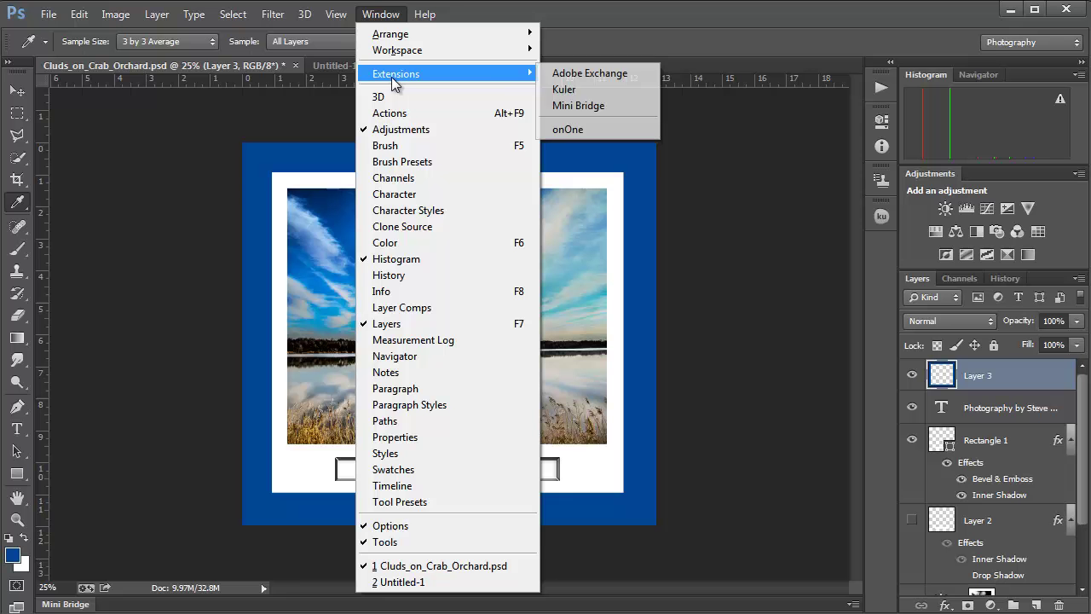
{"action": "left_click", "coordinate": [609, 90]}
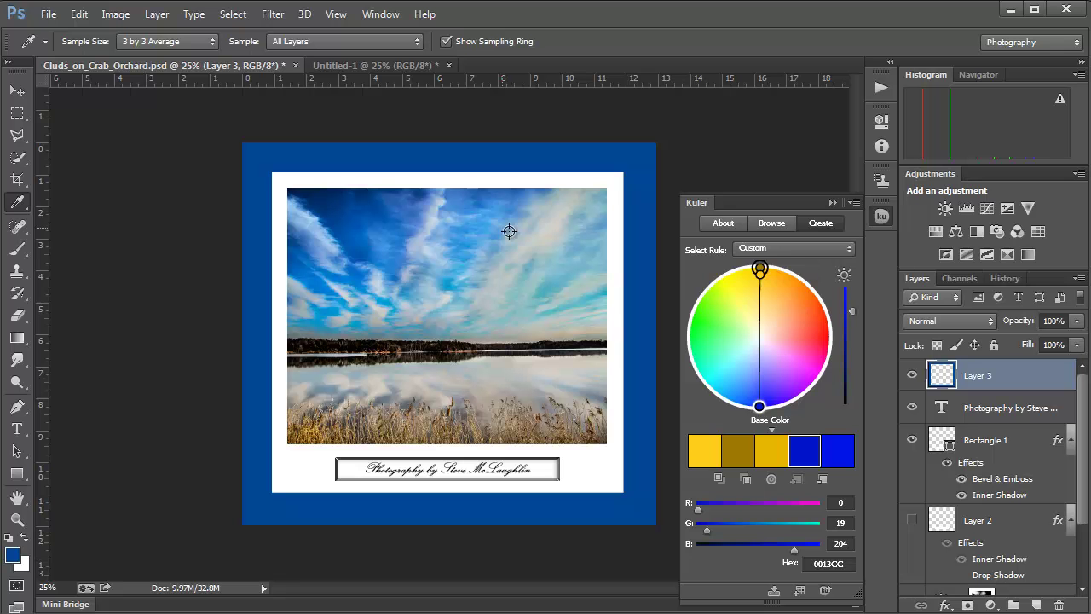
{"action": "left_click", "coordinate": [782, 249]}
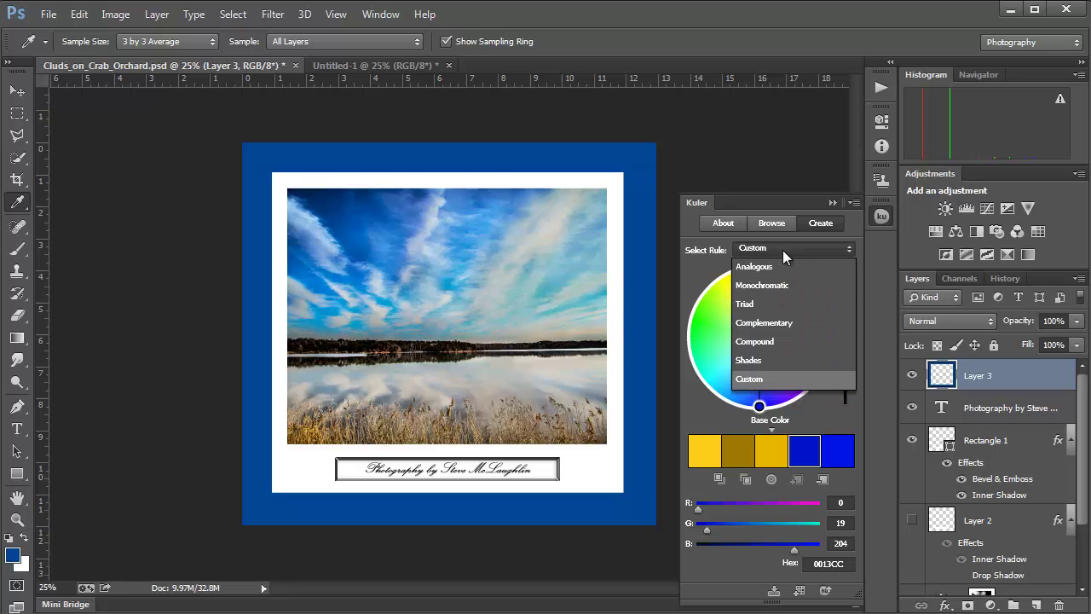
{"action": "left_click", "coordinate": [768, 323]}
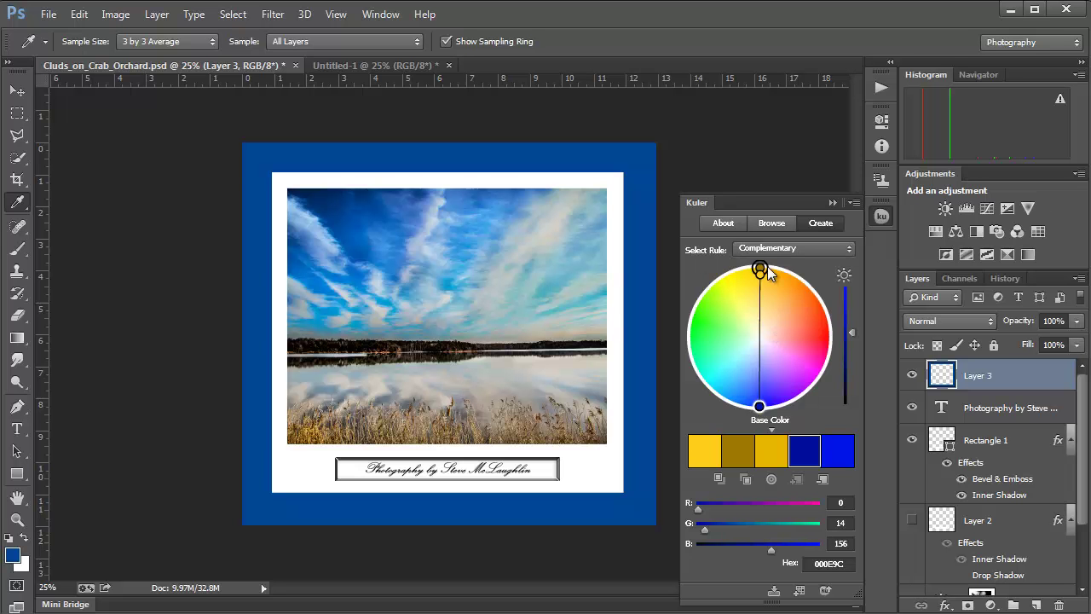
{"action": "left_click", "coordinate": [389, 220]}
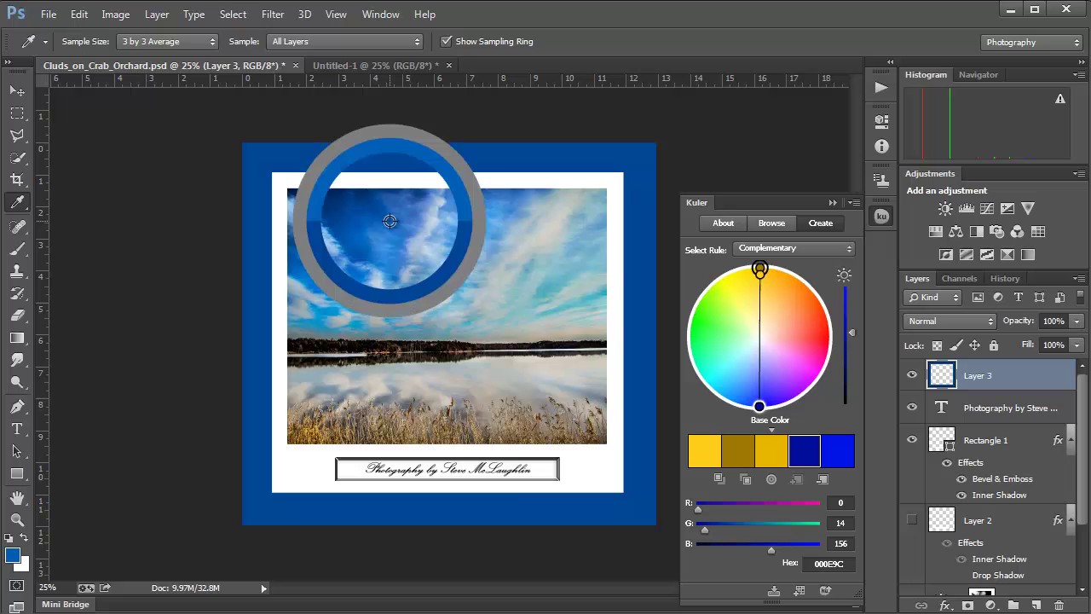
{"action": "left_click", "coordinate": [449, 430]}
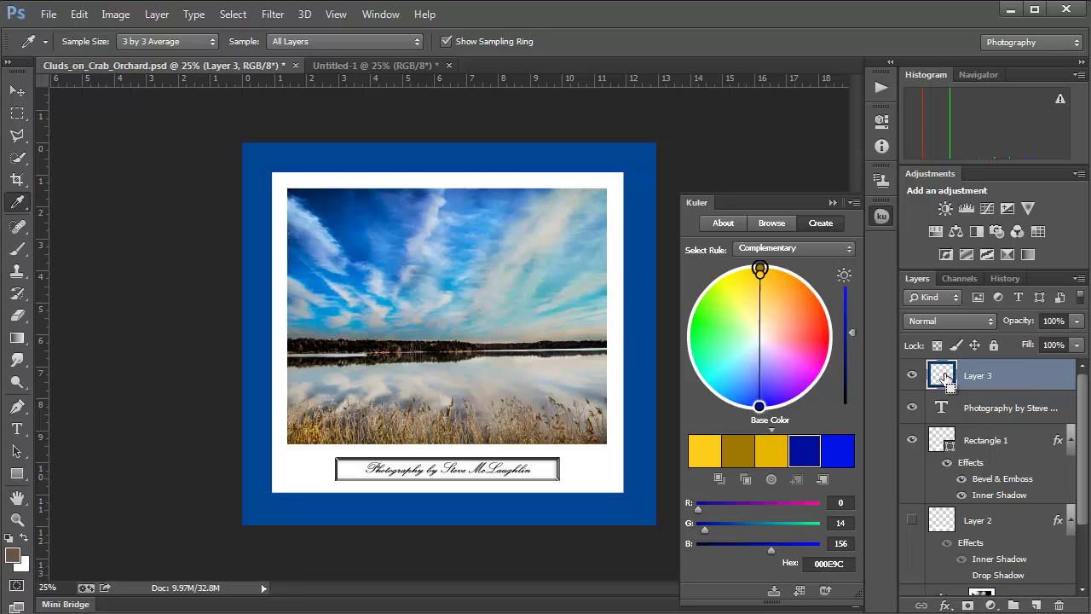
{"action": "left_click", "coordinate": [944, 377], "text": "ctrl"}
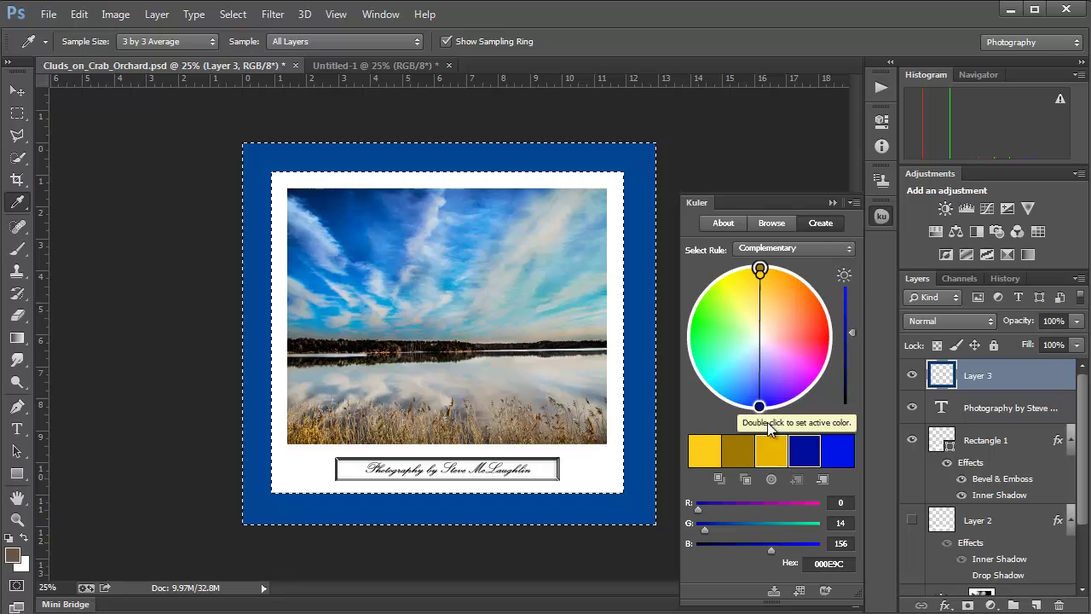
Step: Fill the selected border with the yellow Kuler swatch and deselect
{"action": "left_click", "coordinate": [770, 456]}
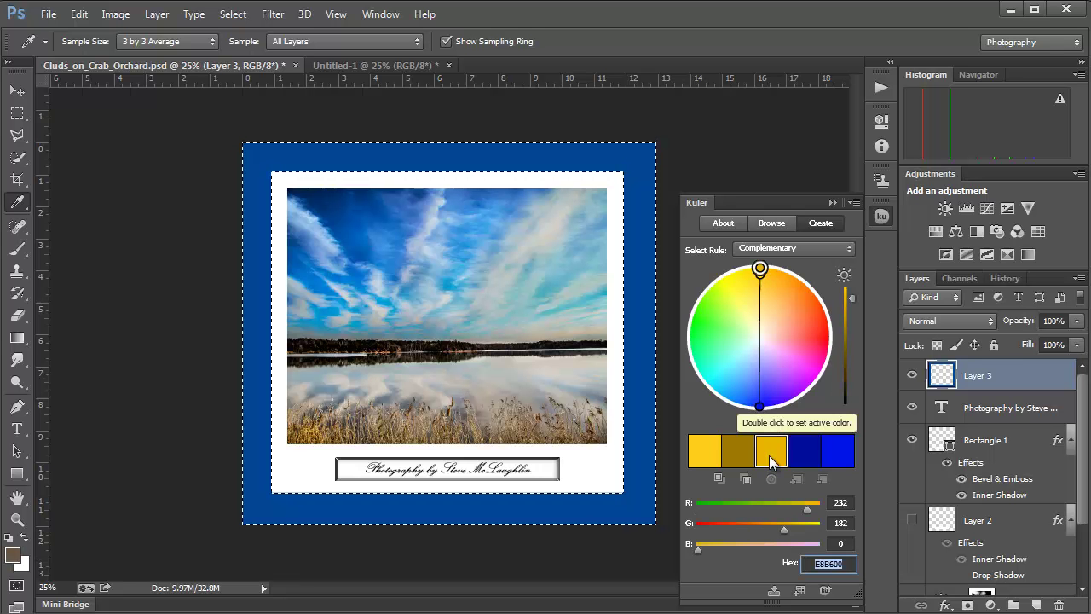
{"action": "double_click", "coordinate": [770, 456]}
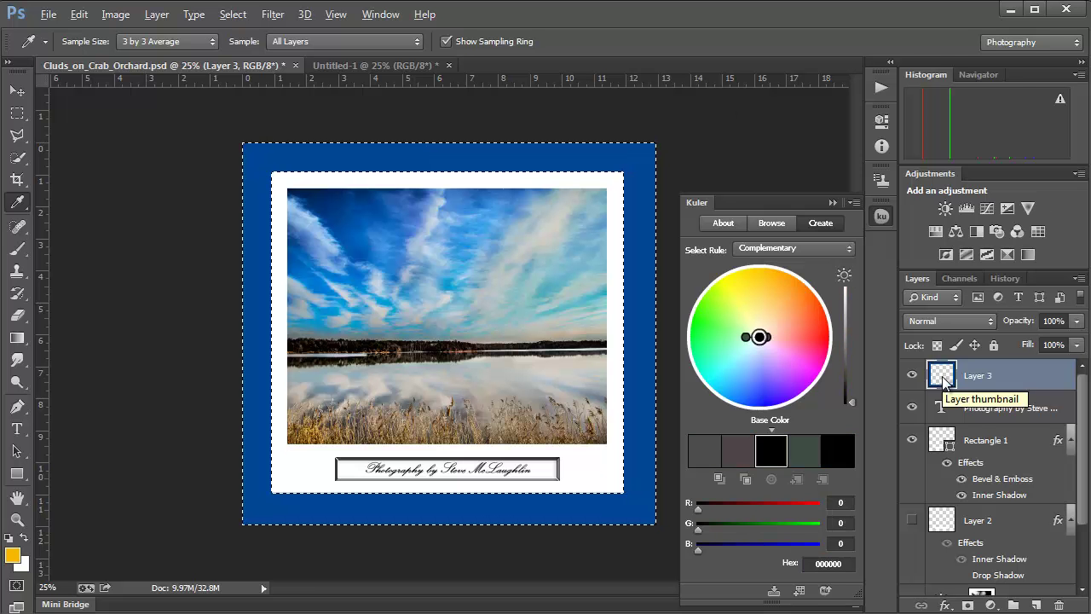
{"action": "key", "text": "alt+BackSpace"}
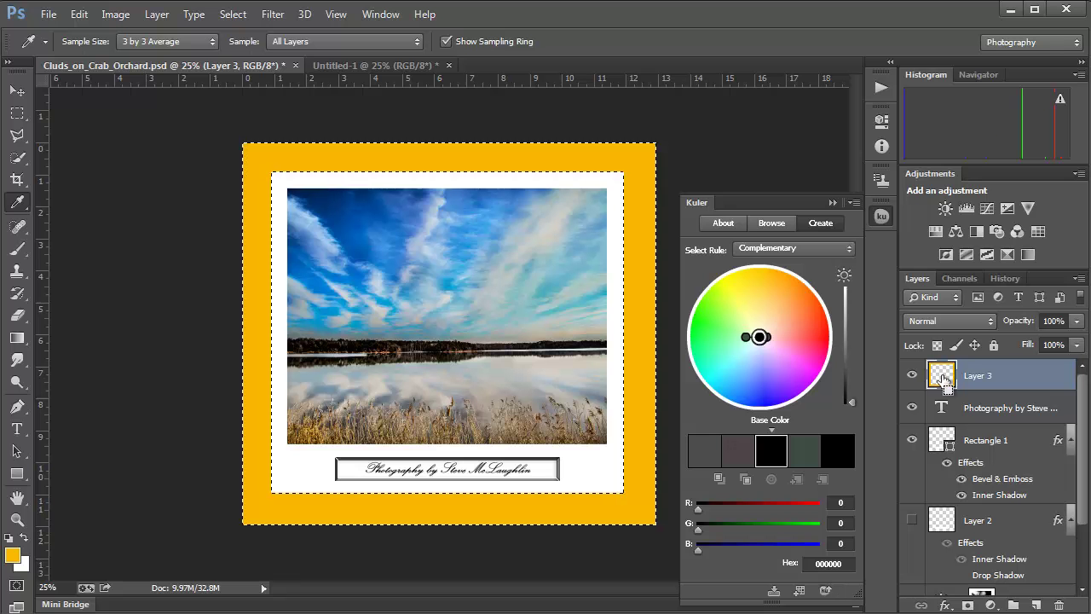
{"action": "key", "text": "ctrl+d"}
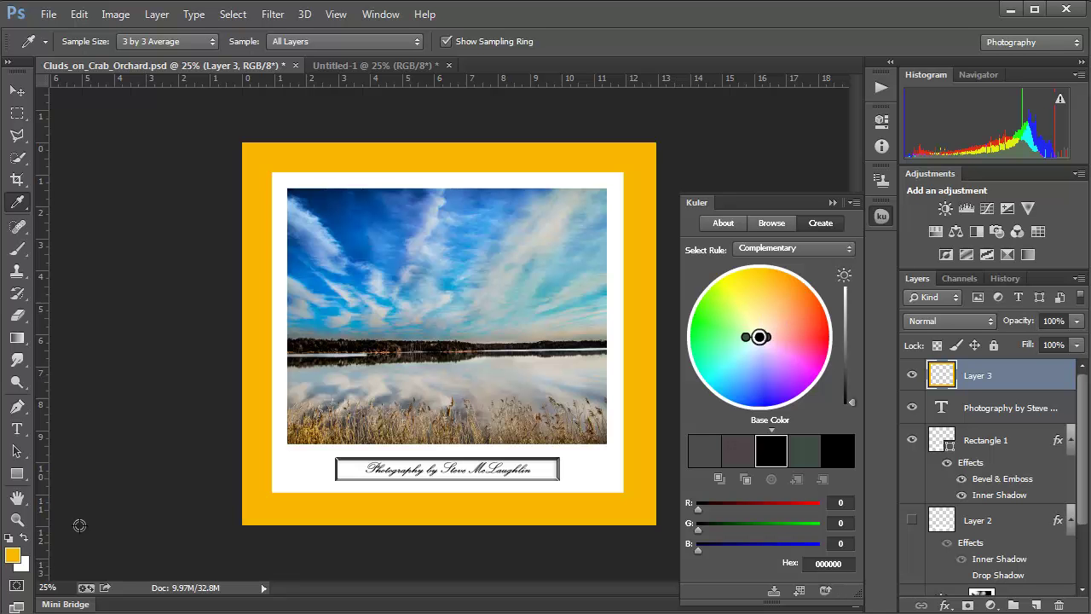
Step: Refill the border with beige daca8f, deselect, and collapse the Kuler panel
{"action": "left_click", "coordinate": [14, 557]}
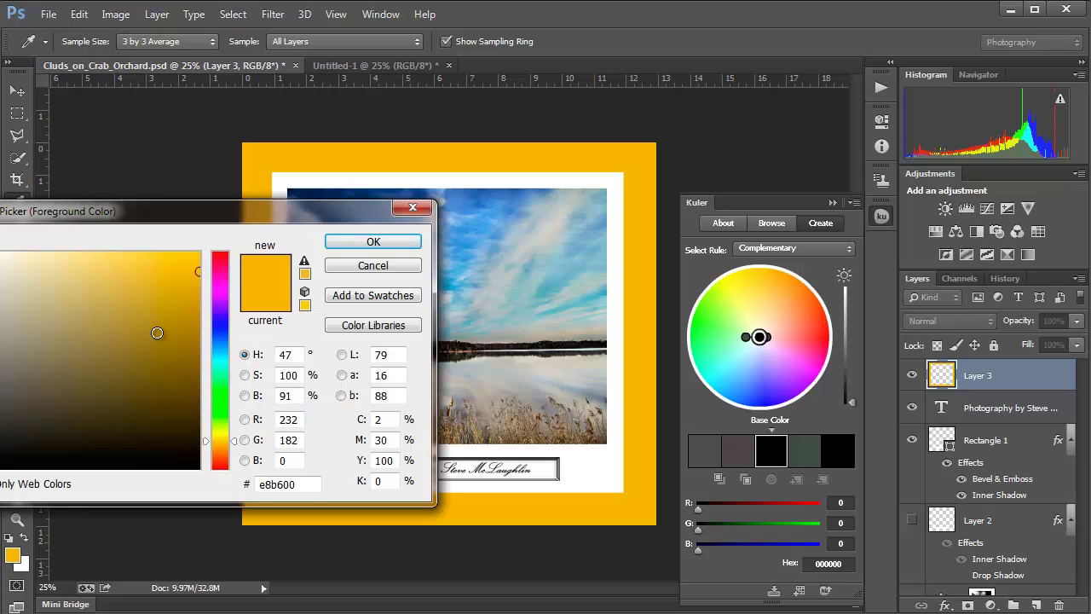
{"action": "left_click", "coordinate": [57, 283]}
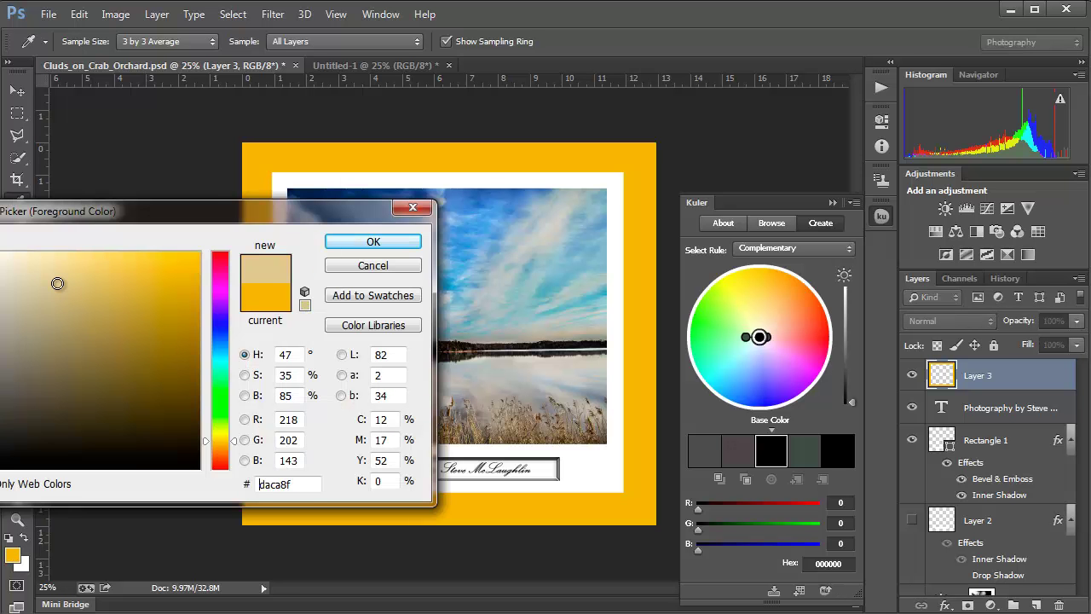
{"action": "left_click", "coordinate": [398, 245]}
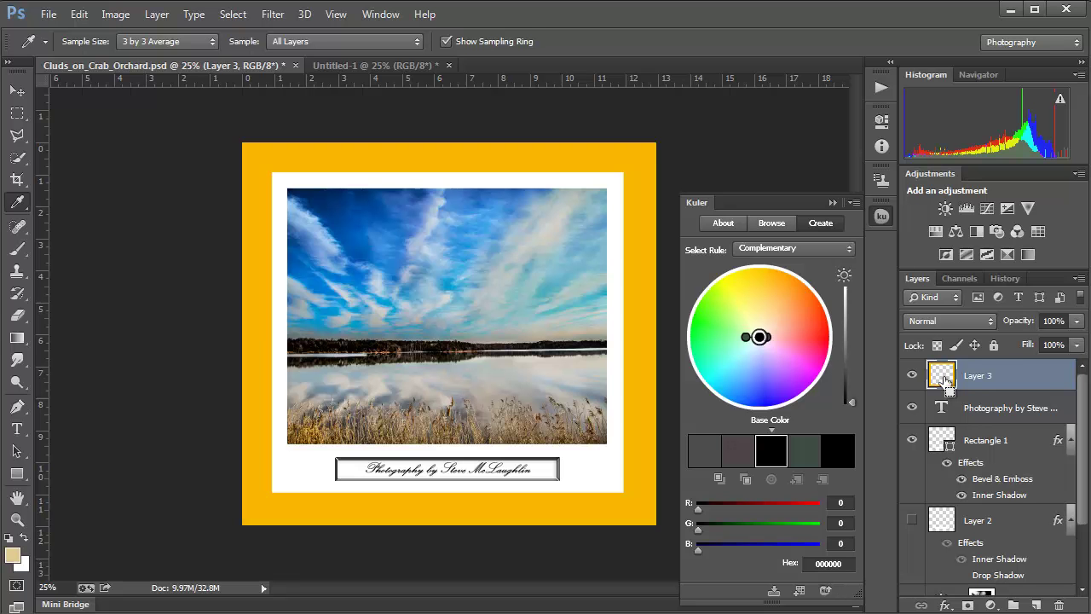
{"action": "left_click", "coordinate": [944, 381], "text": "ctrl"}
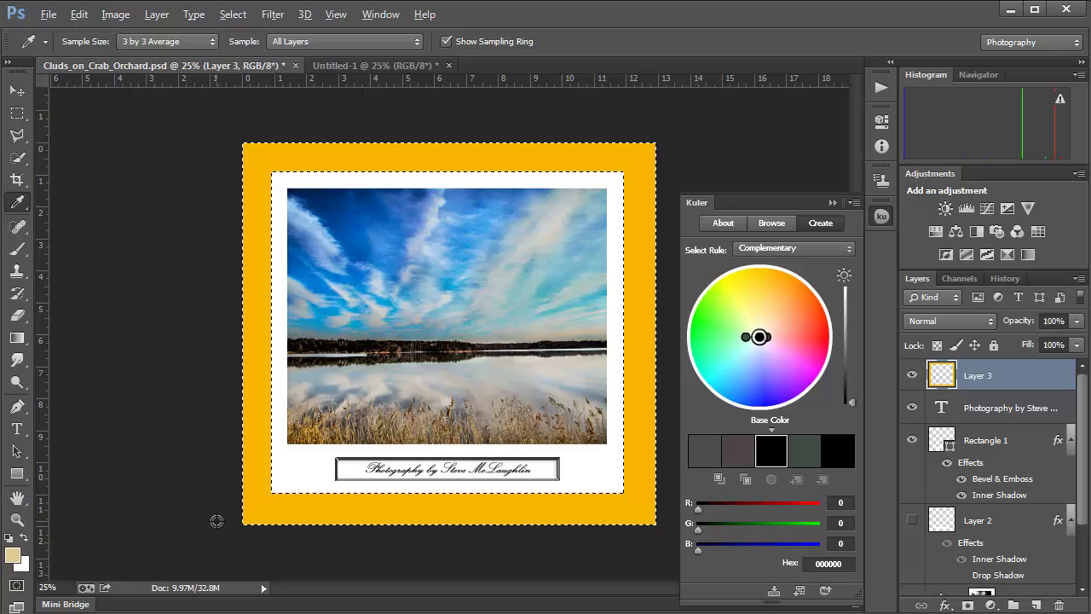
{"action": "key", "text": "alt+BackSpace"}
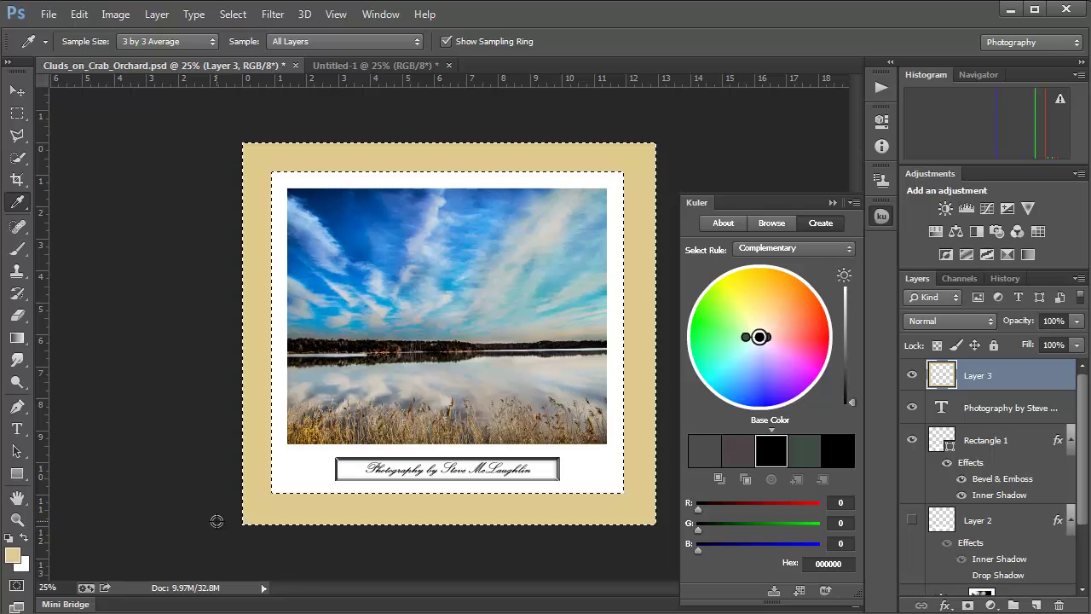
{"action": "key", "text": "ctrl+d"}
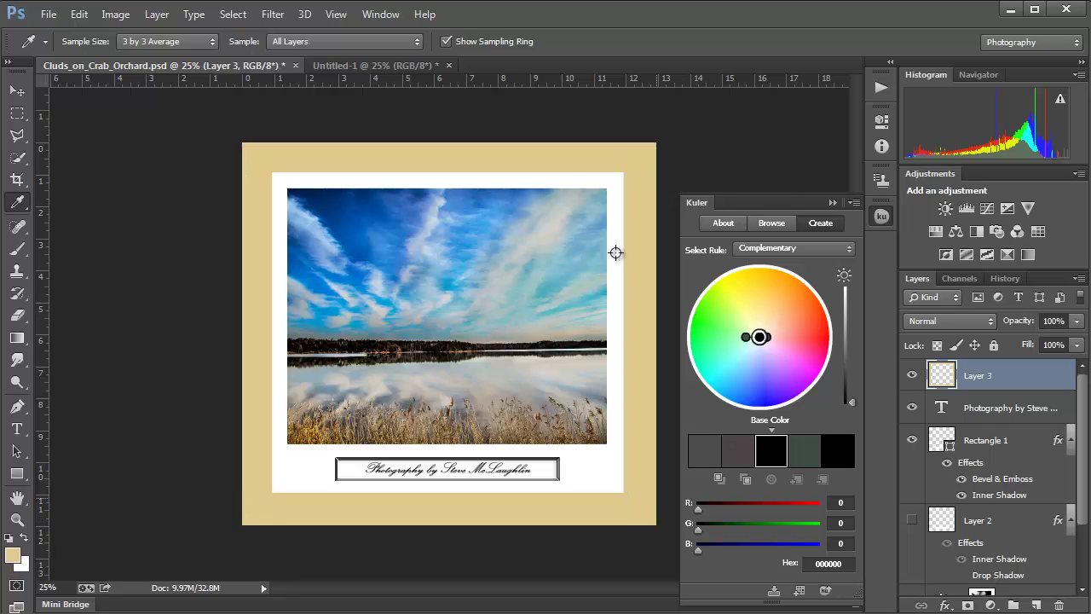
{"action": "left_click", "coordinate": [832, 203]}
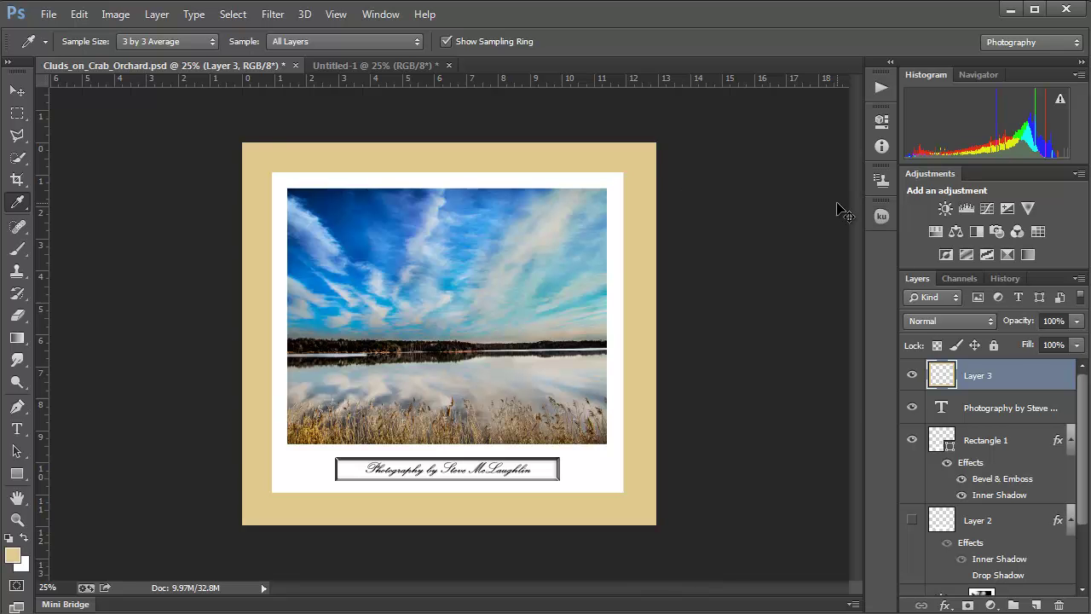
Step: Sample the darker brown of the reeds and refill Layer 3's border with it
{"action": "key", "text": "ctrl+plus"}
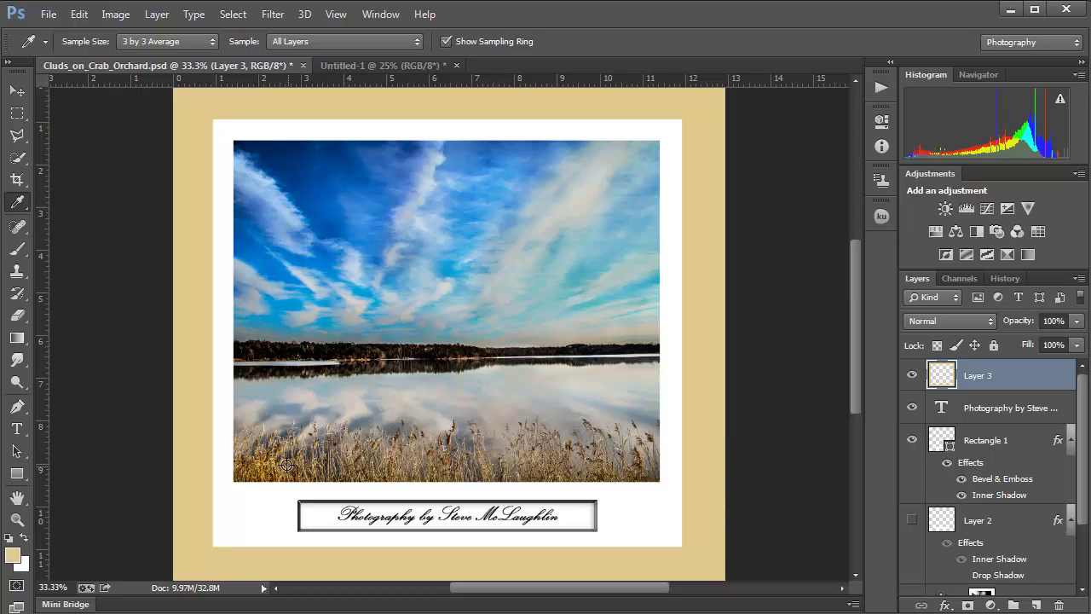
{"action": "left_click", "coordinate": [287, 465]}
{"action": "left_click", "coordinate": [287, 466]}
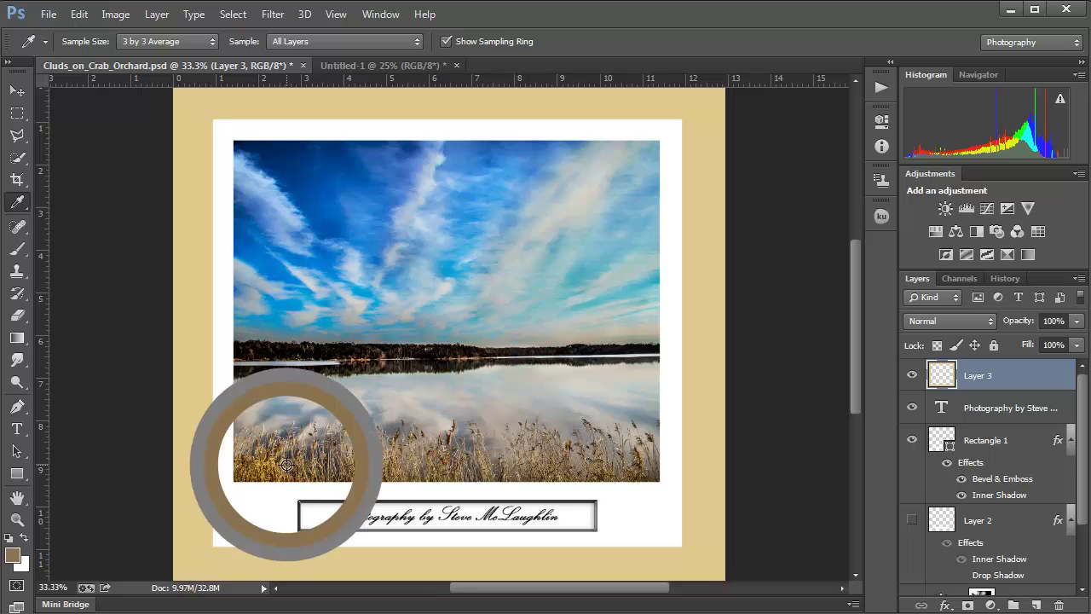
{"action": "left_click", "coordinate": [948, 375], "text": "ctrl"}
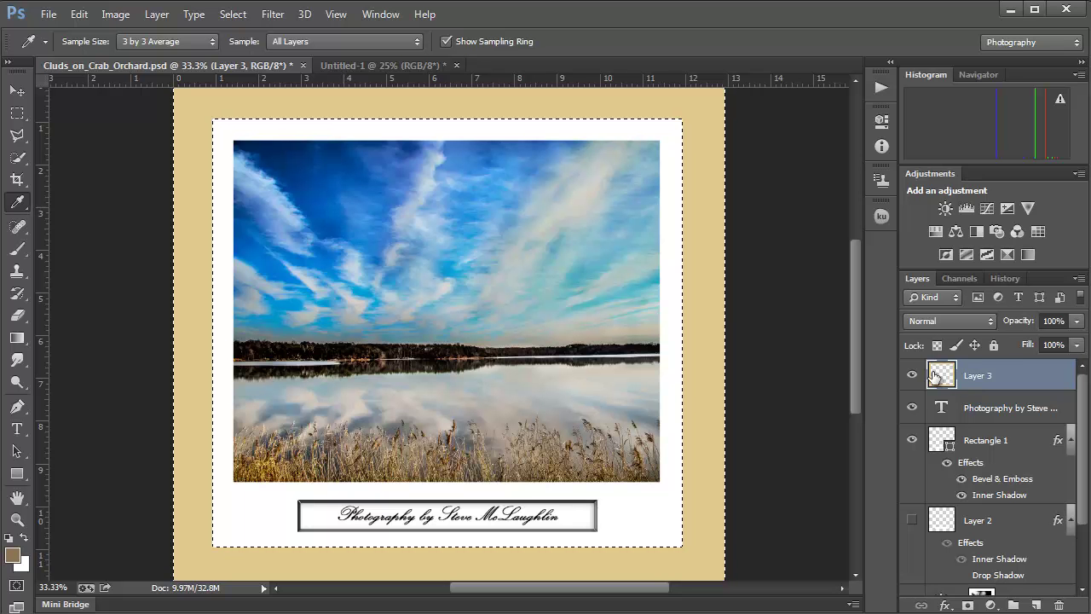
{"action": "key", "text": "alt+BackSpace"}
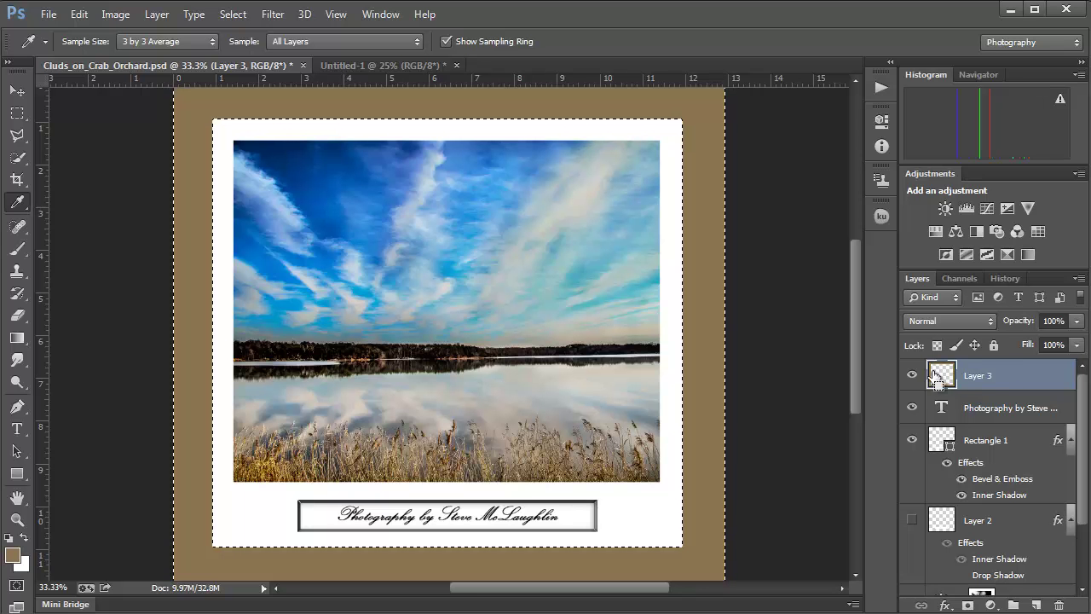
{"action": "key", "text": "ctrl+d"}
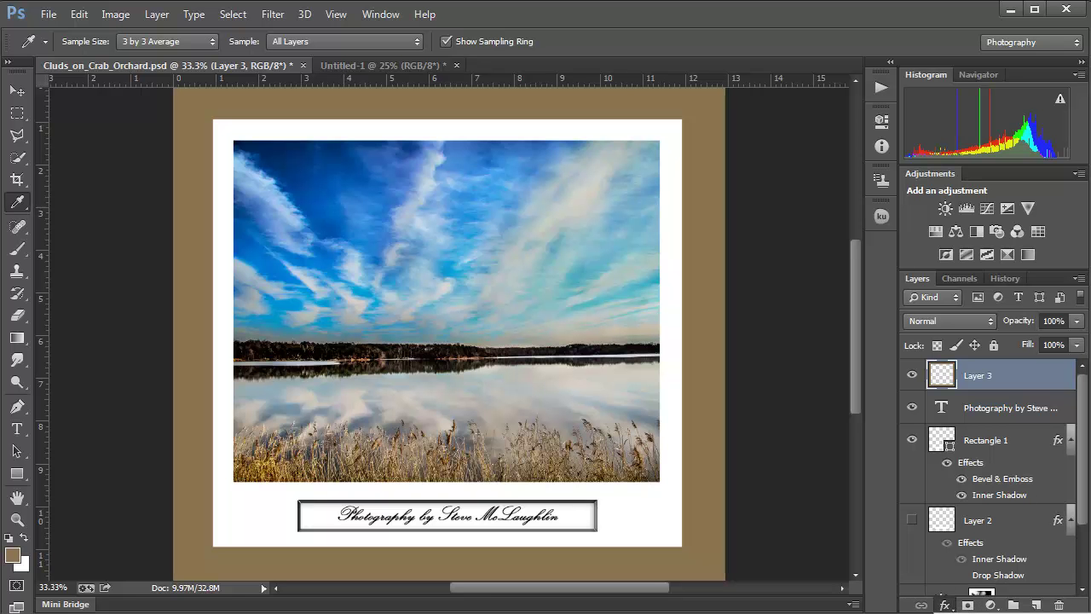
Step: Add a Drop Shadow to Layer 3 at 131°, 21 px distance, 16 px size, with lowered opacity
{"action": "left_click_drag", "start_coordinate": [1015, 377], "coordinate": [1027, 377]}
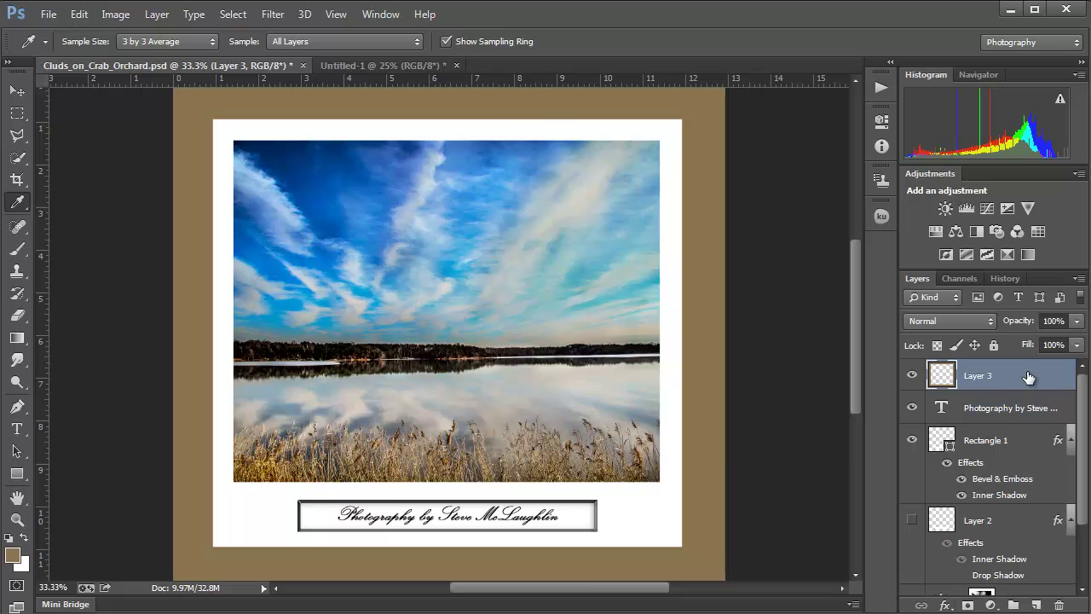
{"action": "double_click", "coordinate": [1029, 378]}
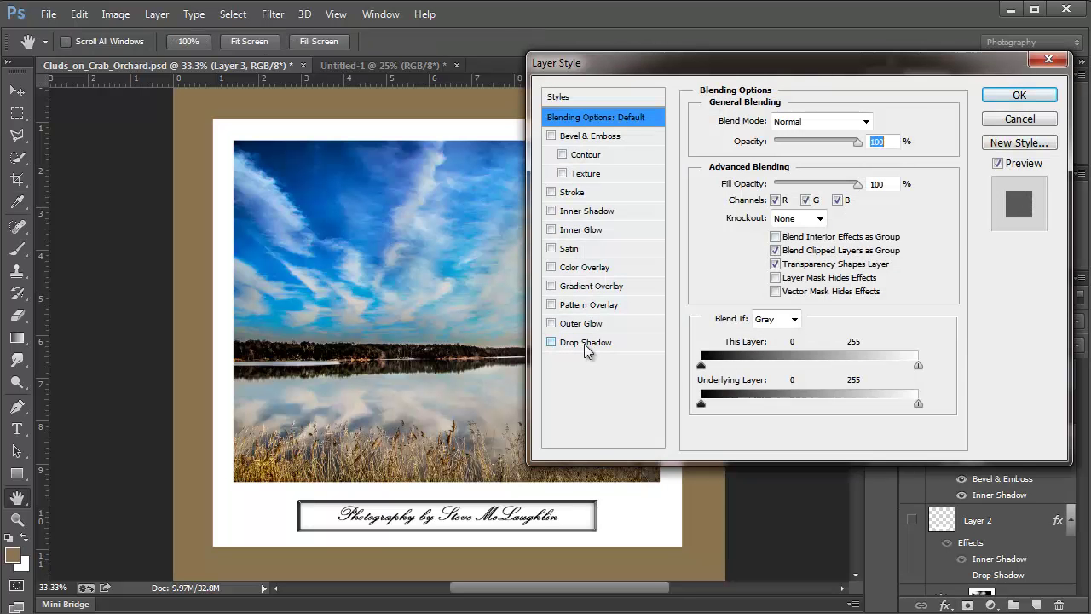
{"action": "left_click", "coordinate": [584, 342]}
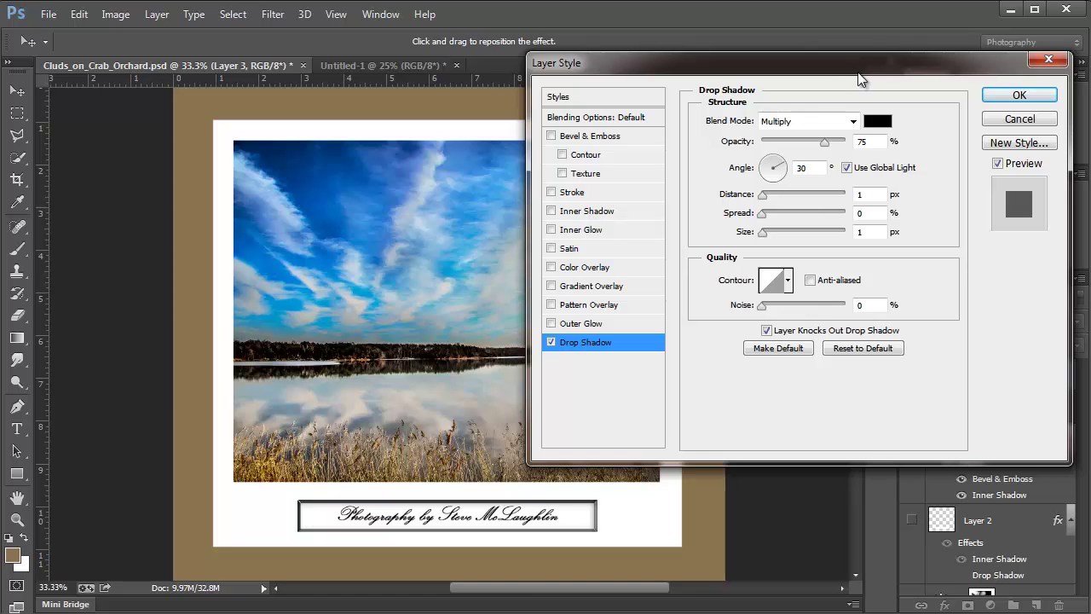
{"action": "left_click_drag", "start_coordinate": [841, 57], "coordinate": [878, 125]}
{"action": "left_click_drag", "start_coordinate": [205, 198], "coordinate": [208, 201]}
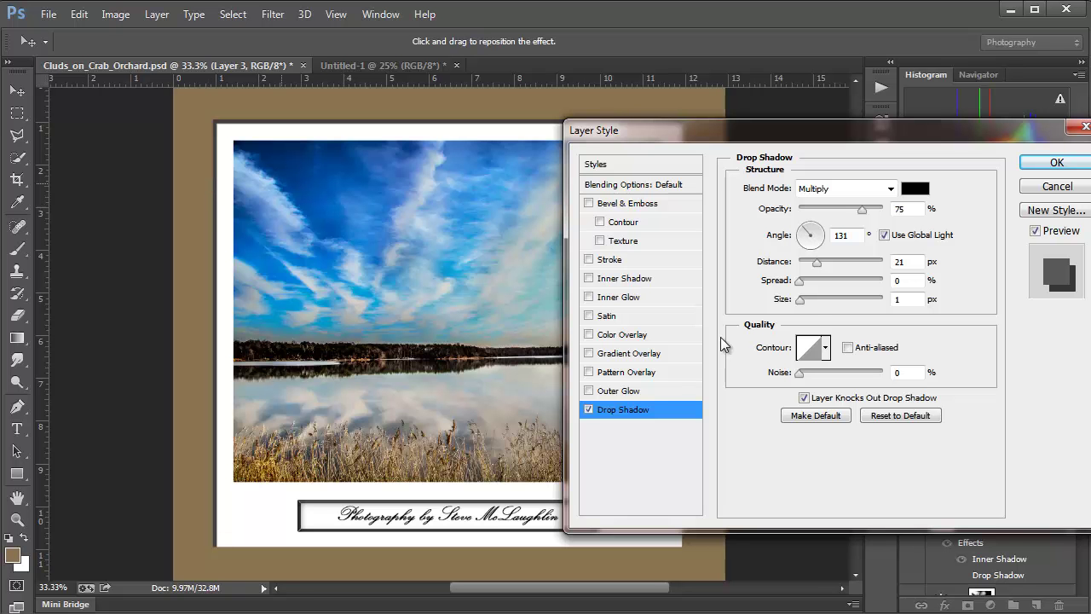
{"action": "left_click_drag", "start_coordinate": [800, 300], "coordinate": [809, 304]}
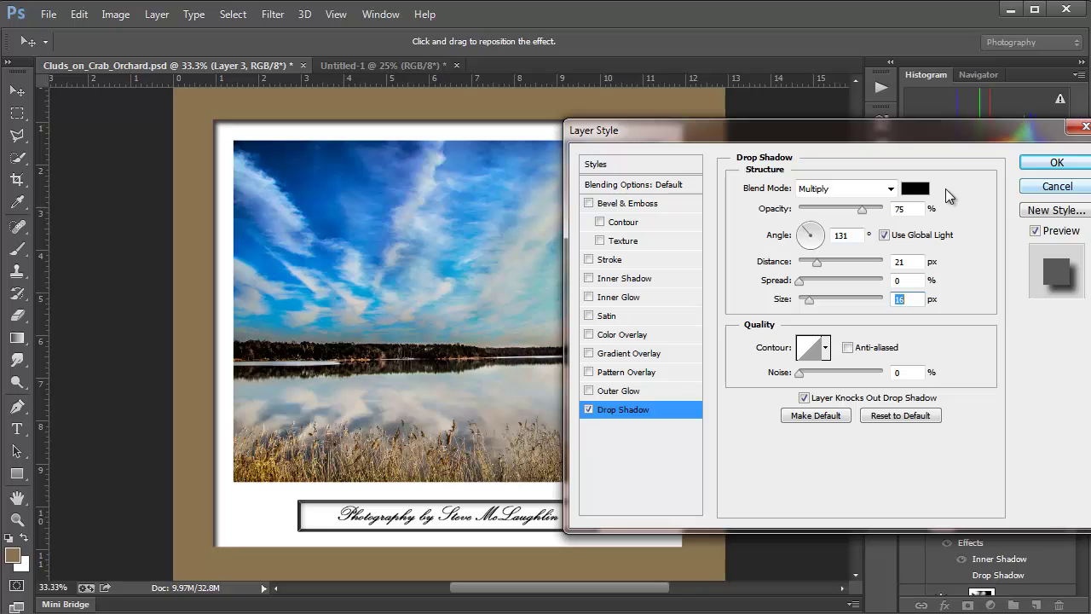
{"action": "left_click", "coordinate": [842, 209]}
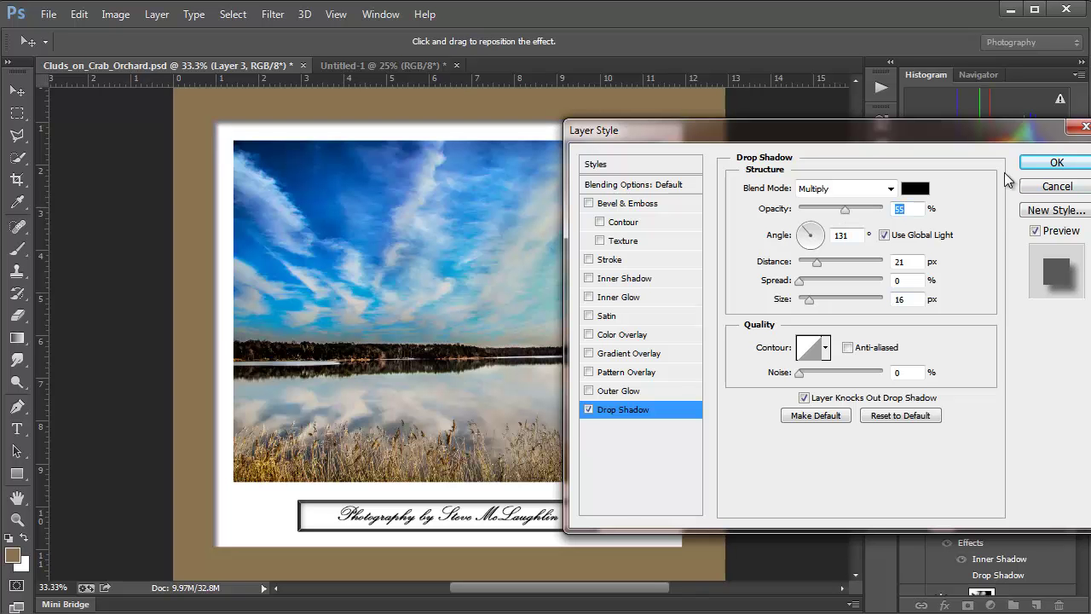
{"action": "left_click", "coordinate": [1055, 162]}
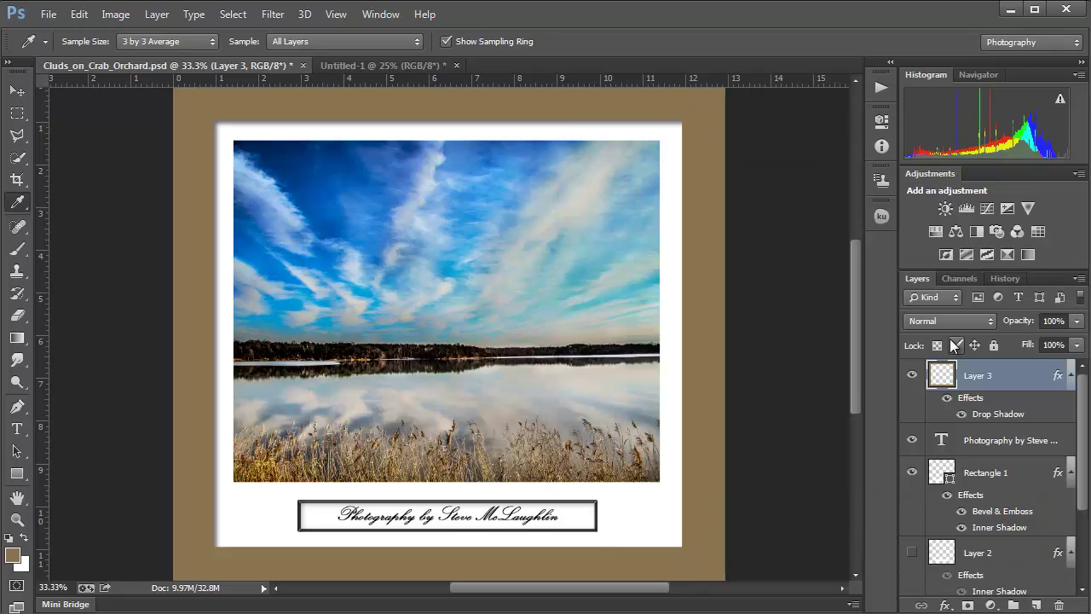